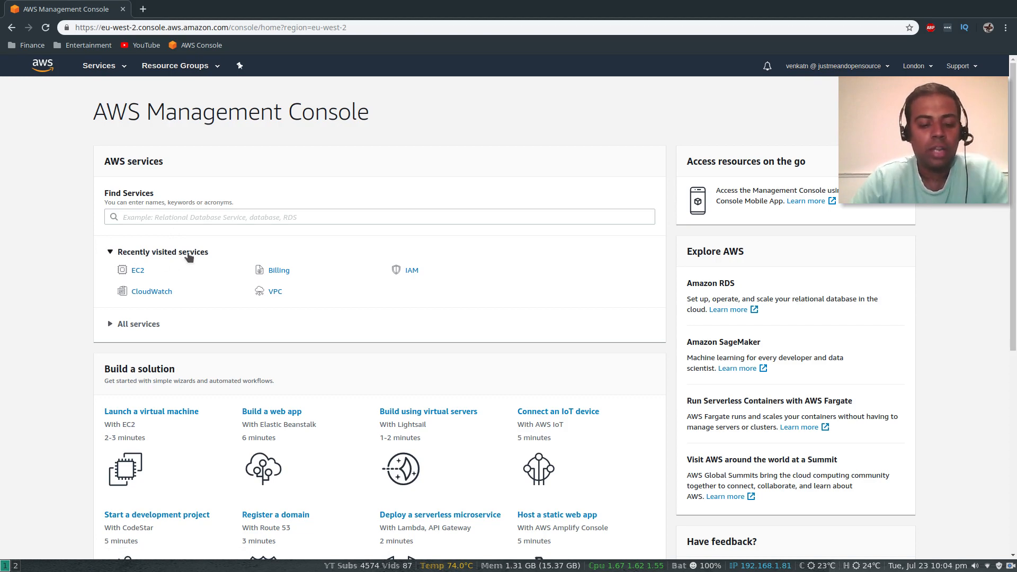
# Start launching an EC2 instance from Amazon Linux AMI 2018.03.0, keep the t2.micro type, and continue to the instance details
pyautogui.press('super+2')
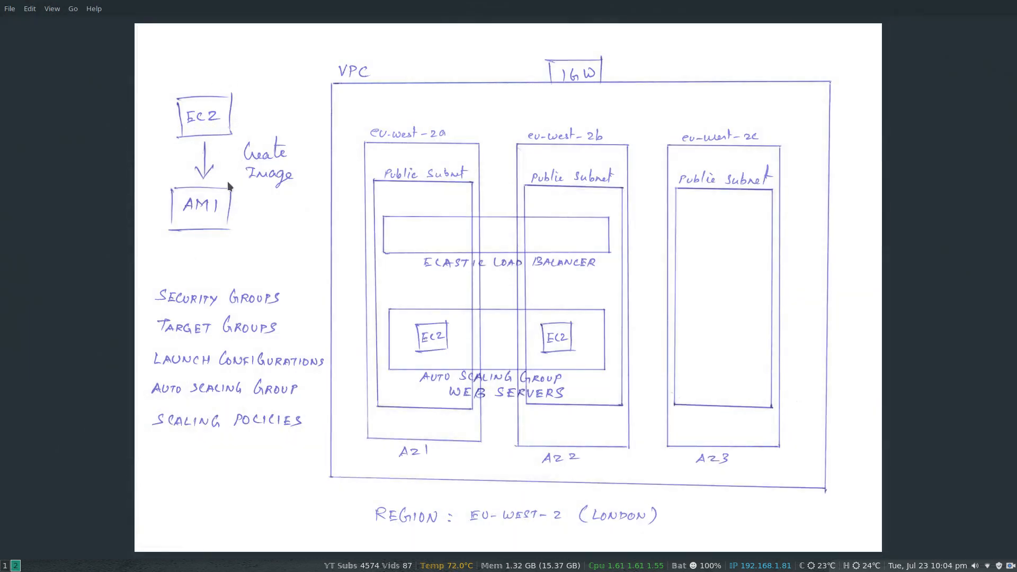
pyautogui.press('super+1')
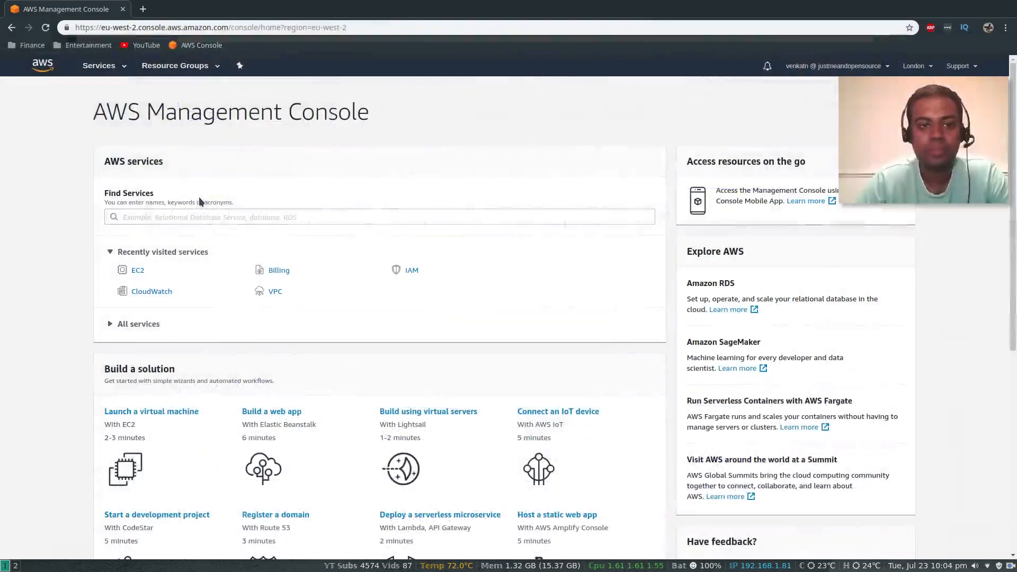
pyautogui.click(137, 271)
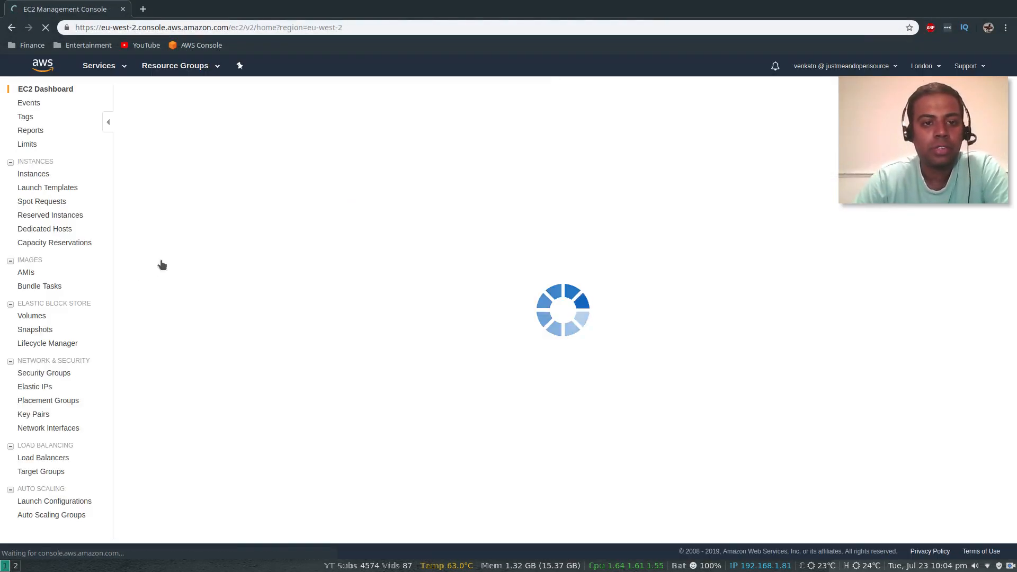
pyautogui.click(160, 244)
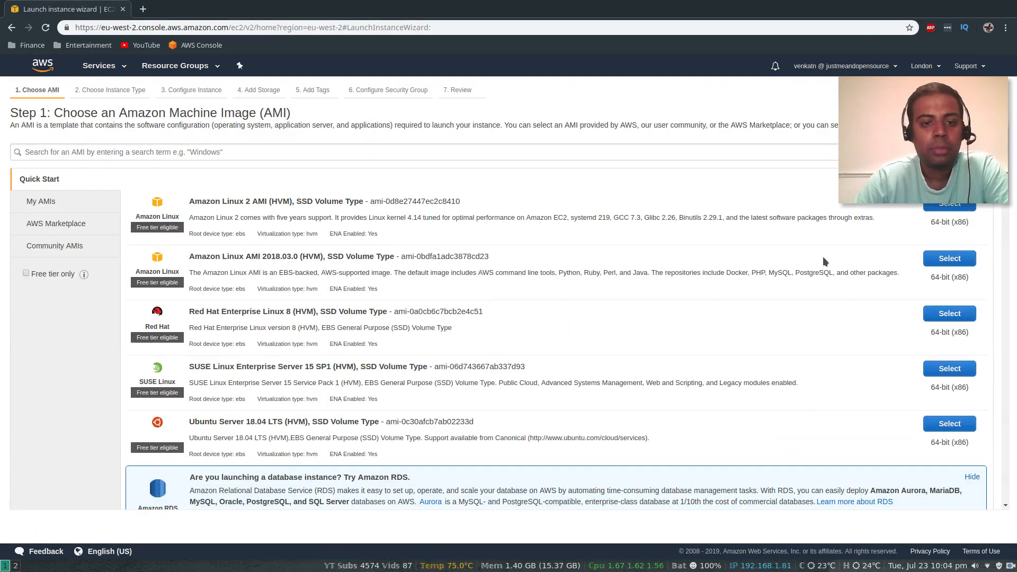
pyautogui.click(938, 258)
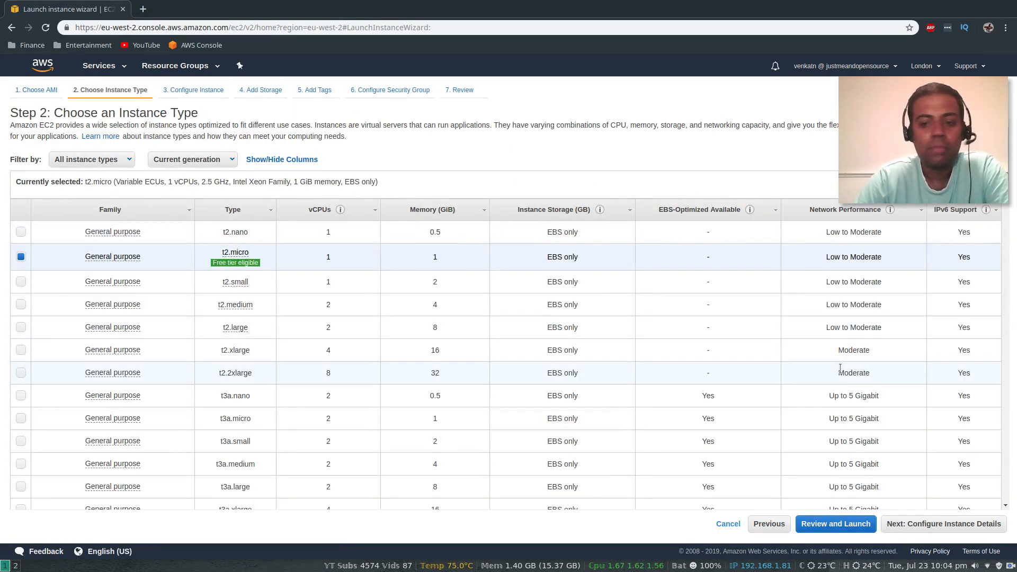
pyautogui.click(941, 525)
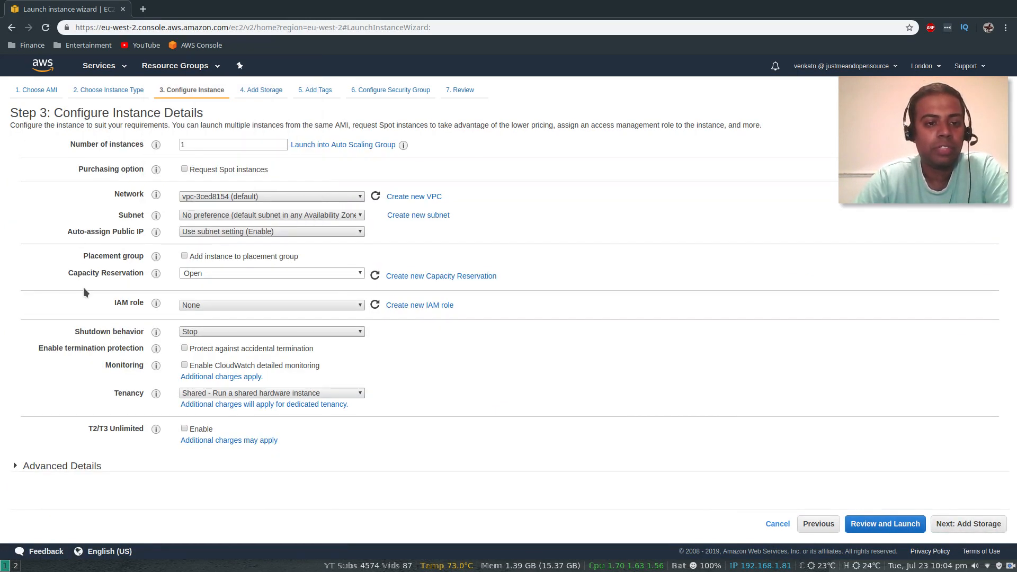
# Begin the instance's user data script with the lines "#!/bin/bash", "yum install -y httpd" and "chkconfig httpd on"
pyautogui.click(15, 466)
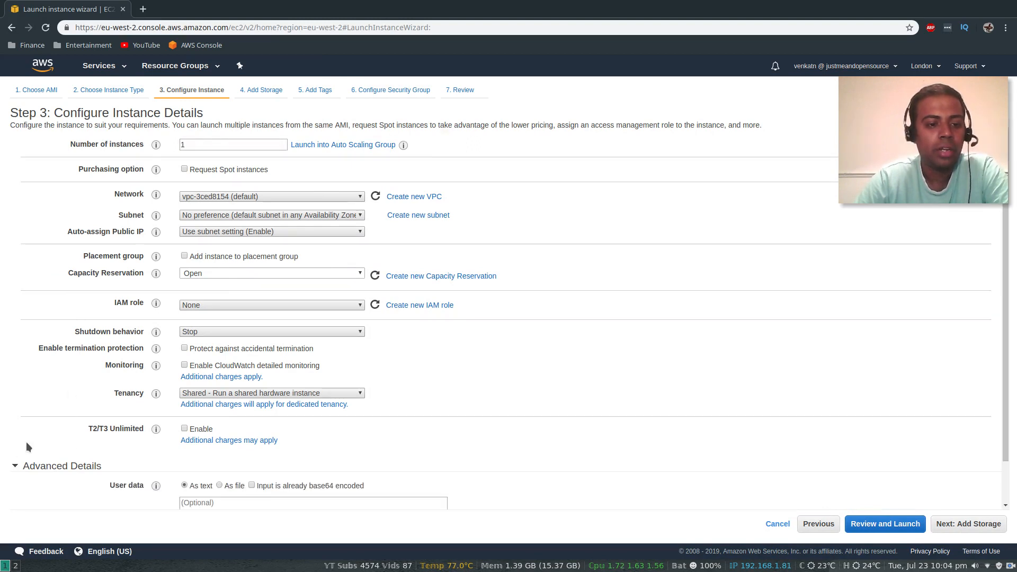
pyautogui.scroll(-1, 32, 415)
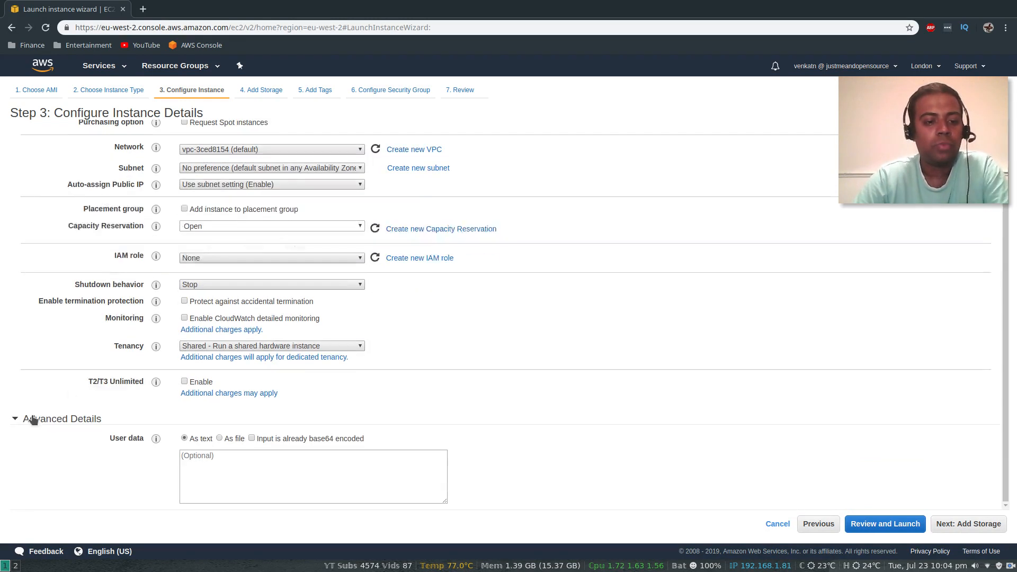
pyautogui.click(222, 469)
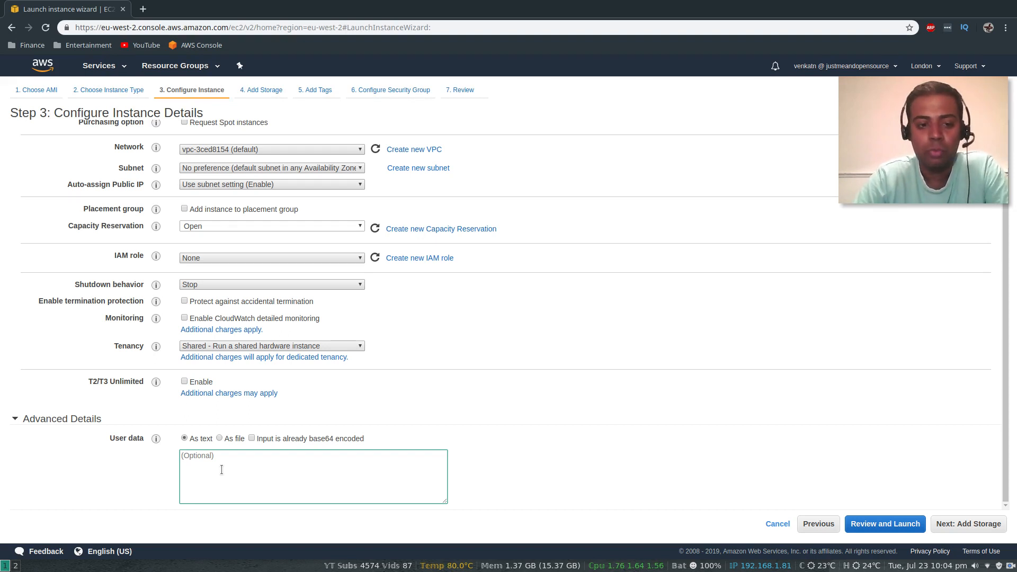
pyautogui.write('#!/')
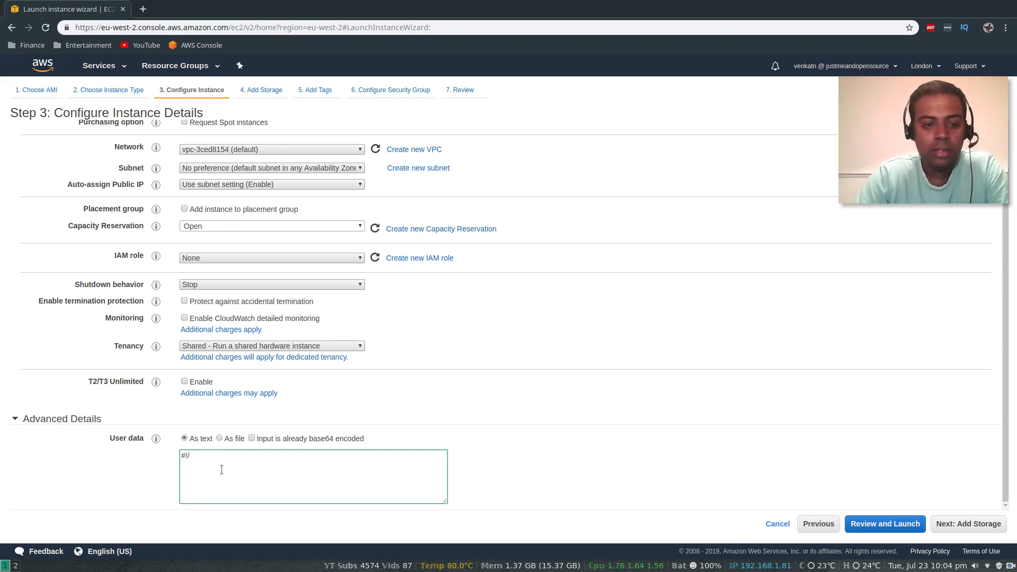
pyautogui.write('bin/bash')
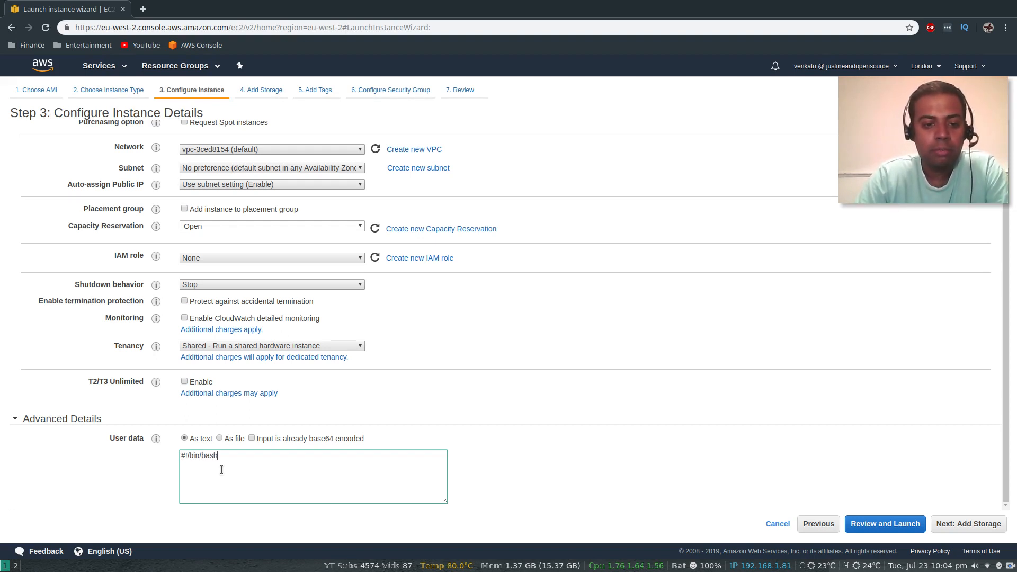
pyautogui.write('yum install ')
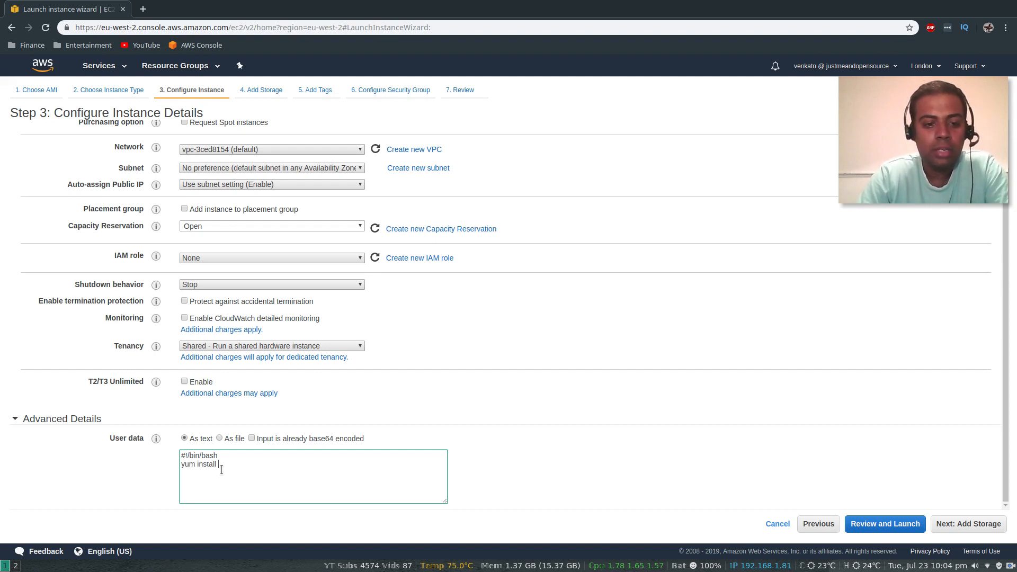
pyautogui.write('-y httpd')
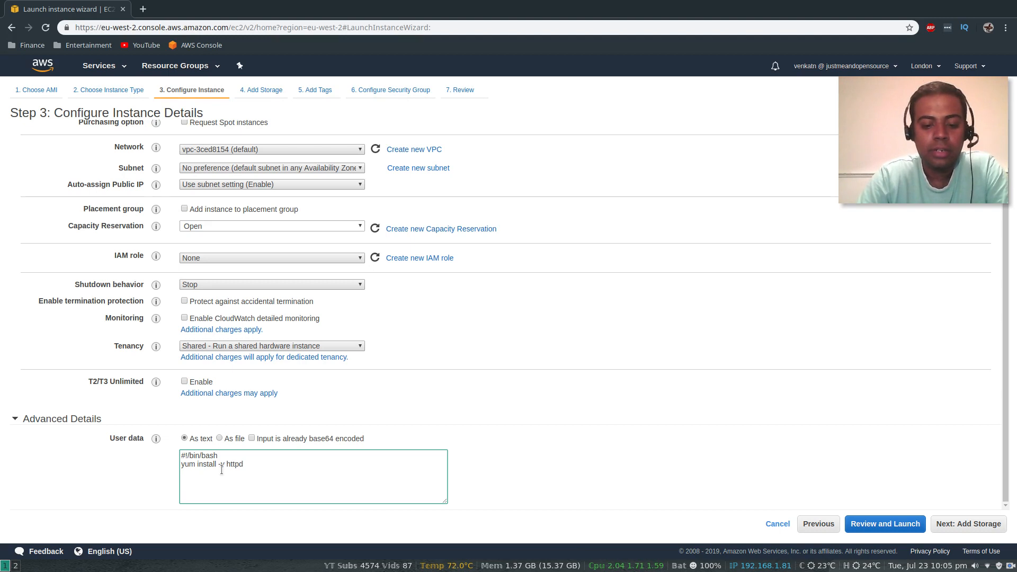
pyautogui.write('chkconfig')
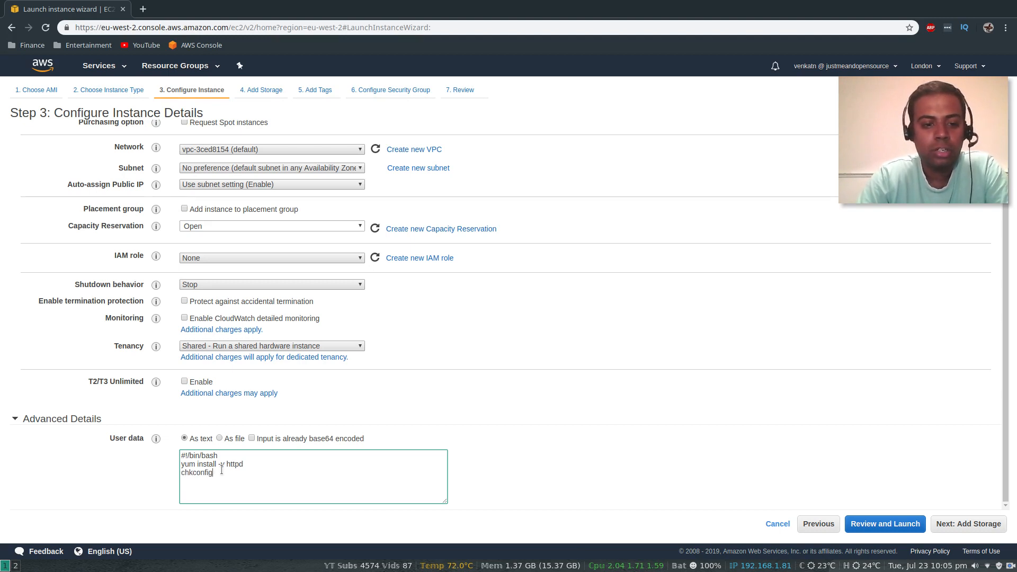
pyautogui.write(' httpd on')
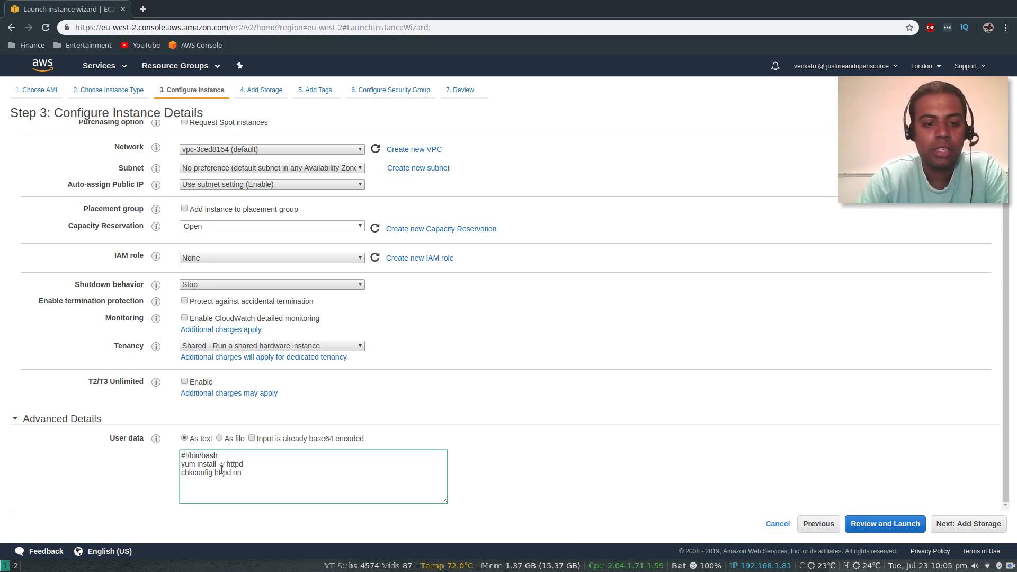
# Add the user data line: echo "<h1><b>Welcome to my world</b></h1>" > /var/www/html/index.html
pyautogui.write('echo ')
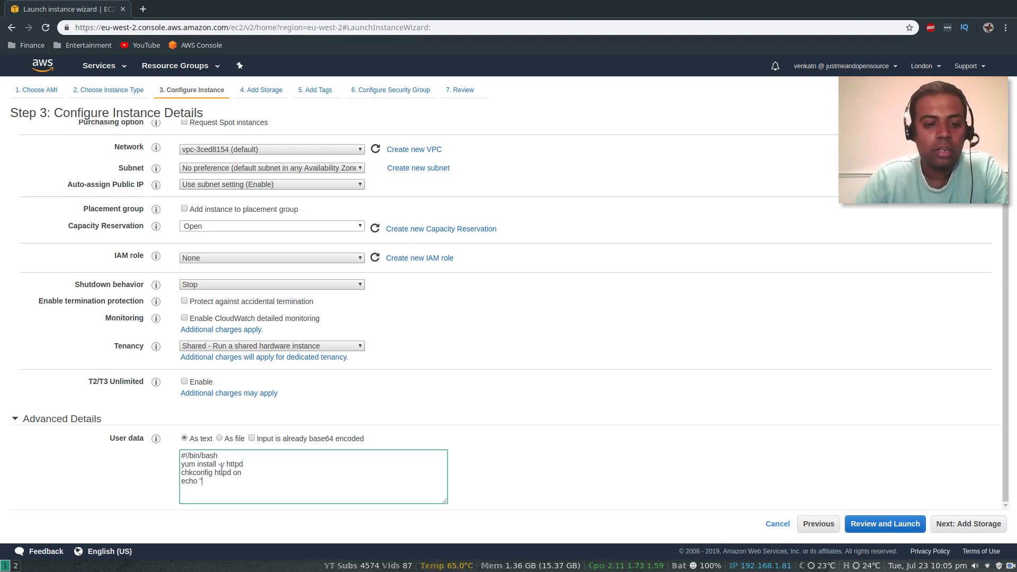
pyautogui.write('<>')
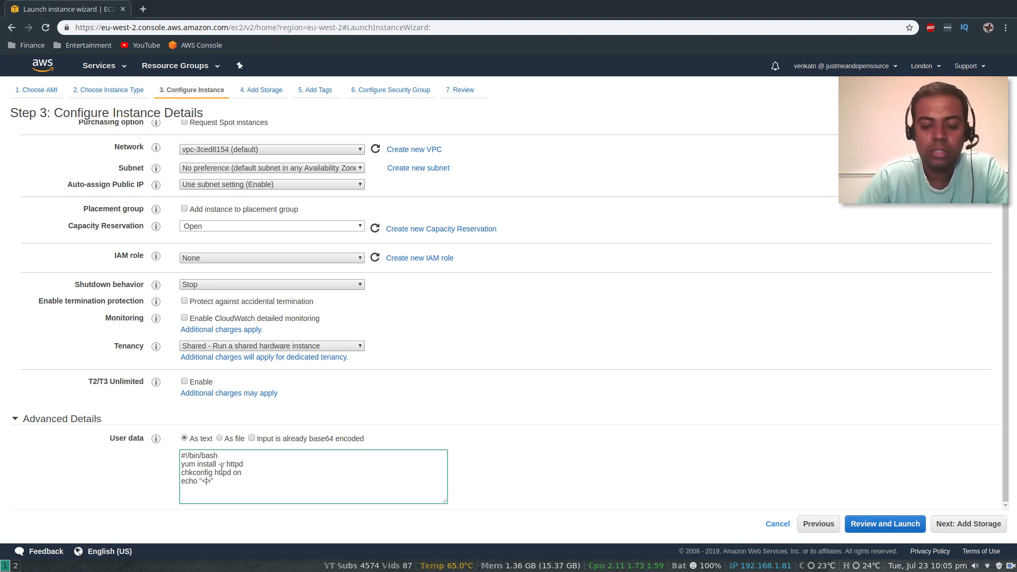
pyautogui.write('h1><>')
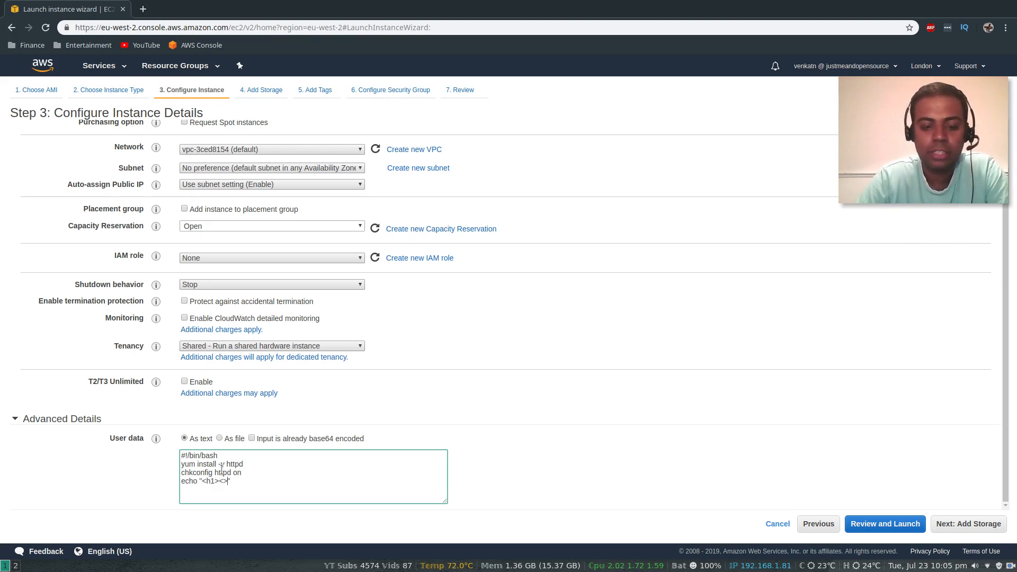
pyautogui.write('b')
pyautogui.write('Welcome to m')
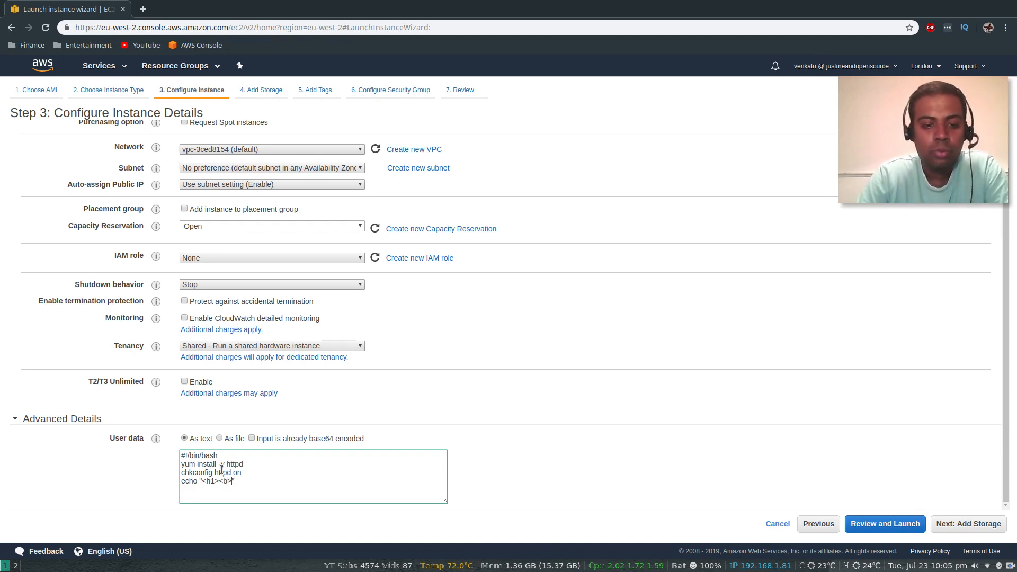
pyautogui.write('y ')
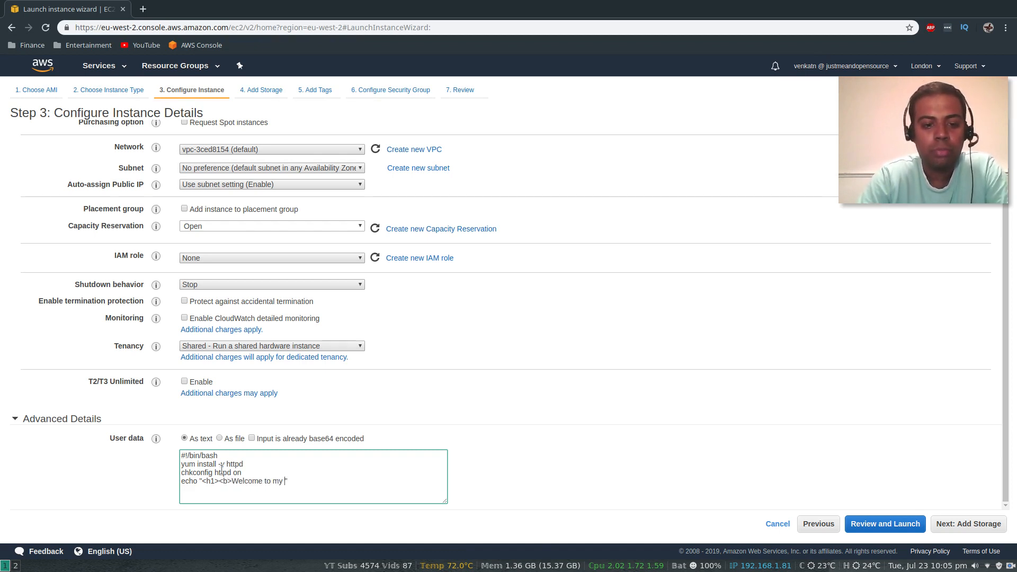
pyautogui.write('world')
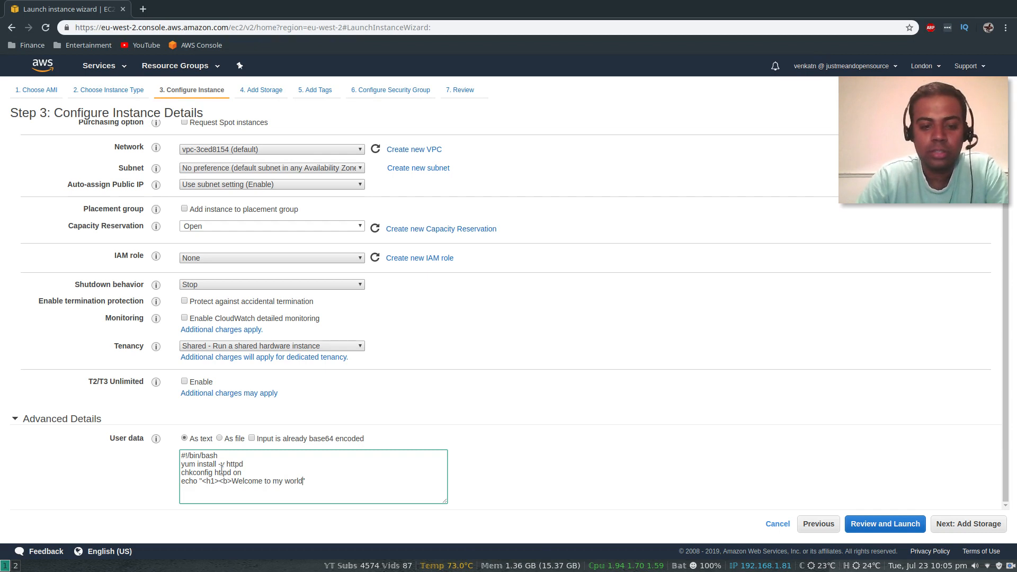
pyautogui.write('<>')
pyautogui.press('Left')
pyautogui.write('/b')
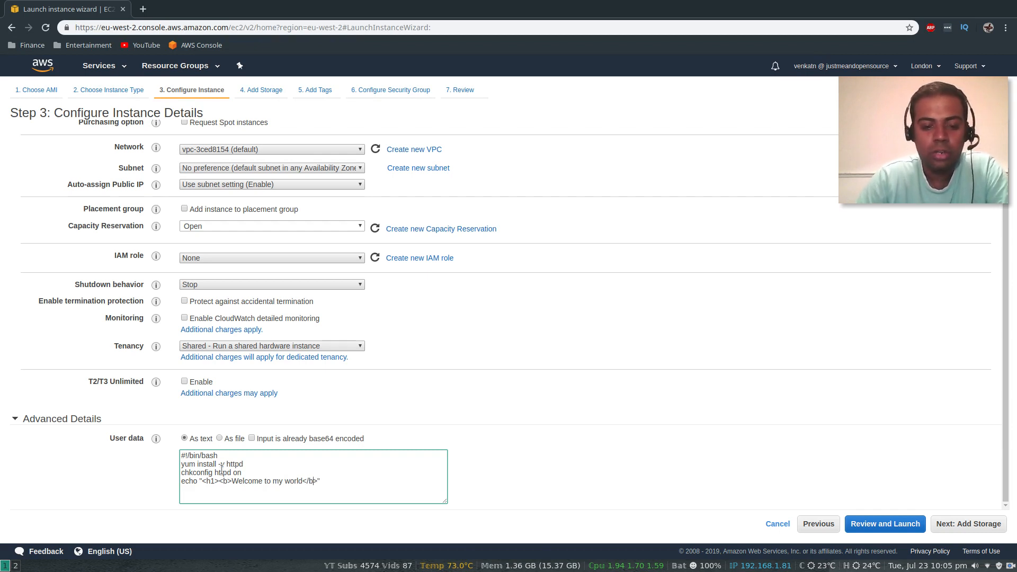
pyautogui.write('<>/h1>')
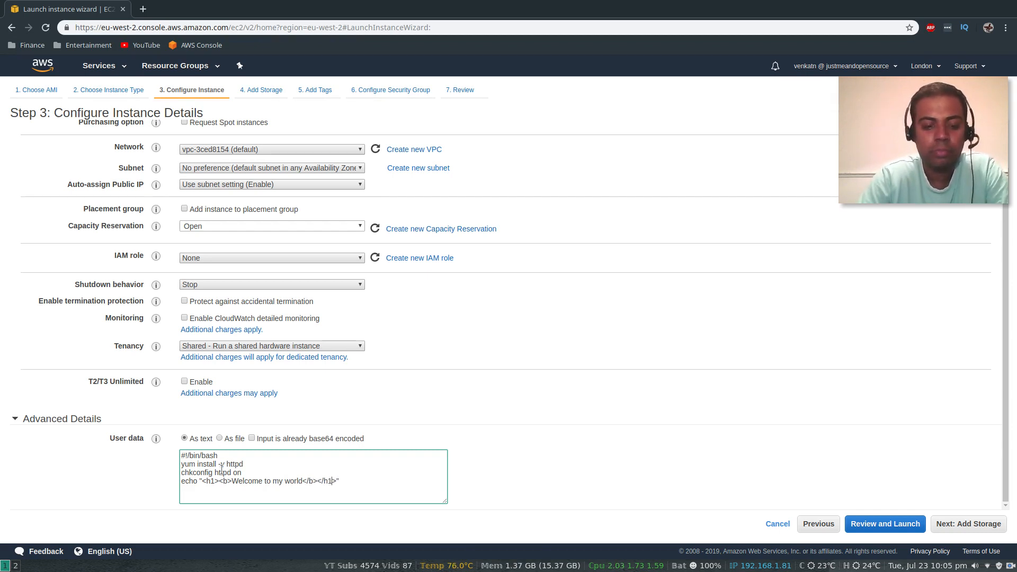
pyautogui.press('Right')
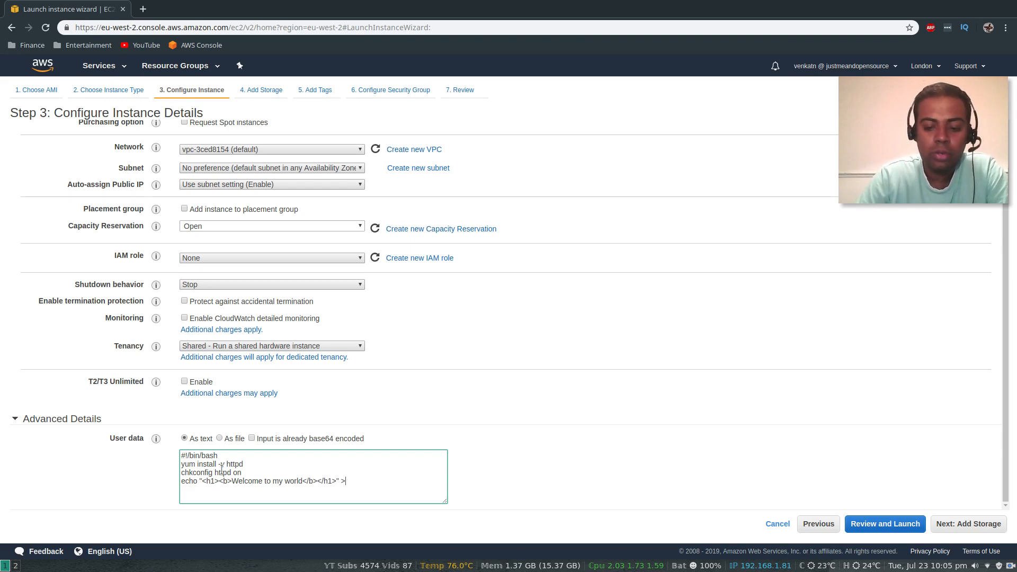
pyautogui.write('> /var/www')
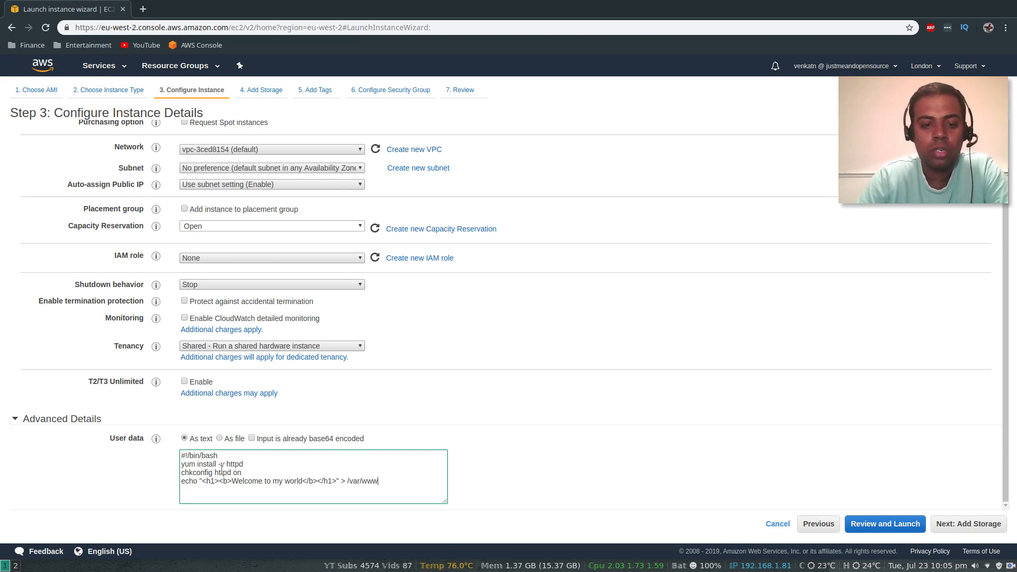
pyautogui.write('/html/index.html')
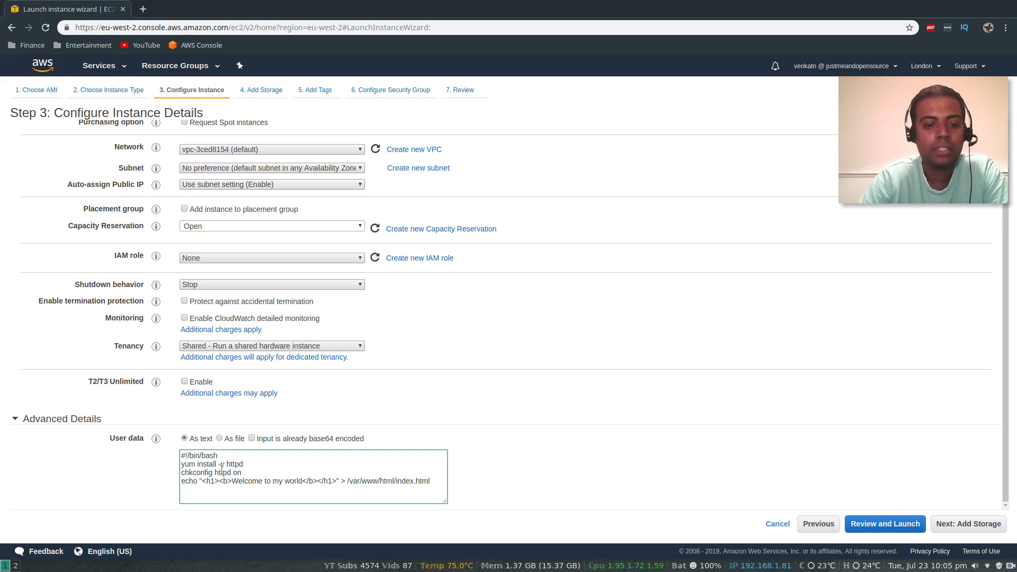
# Finish the user data script with the line "service httpd start" and continue to the storage settings
pyautogui.press('Return')
pyautogui.write('service ')
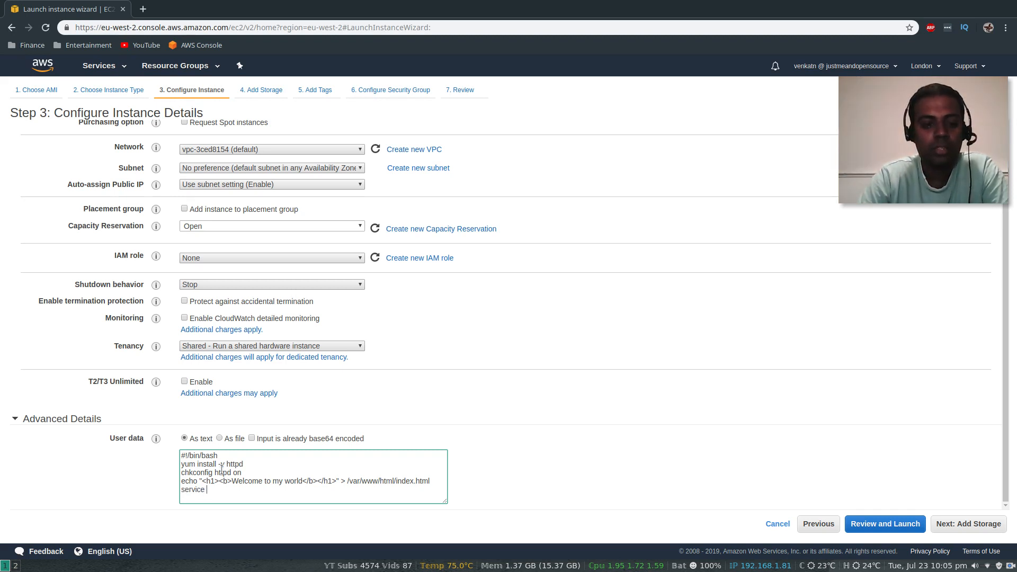
pyautogui.write('httpd start')
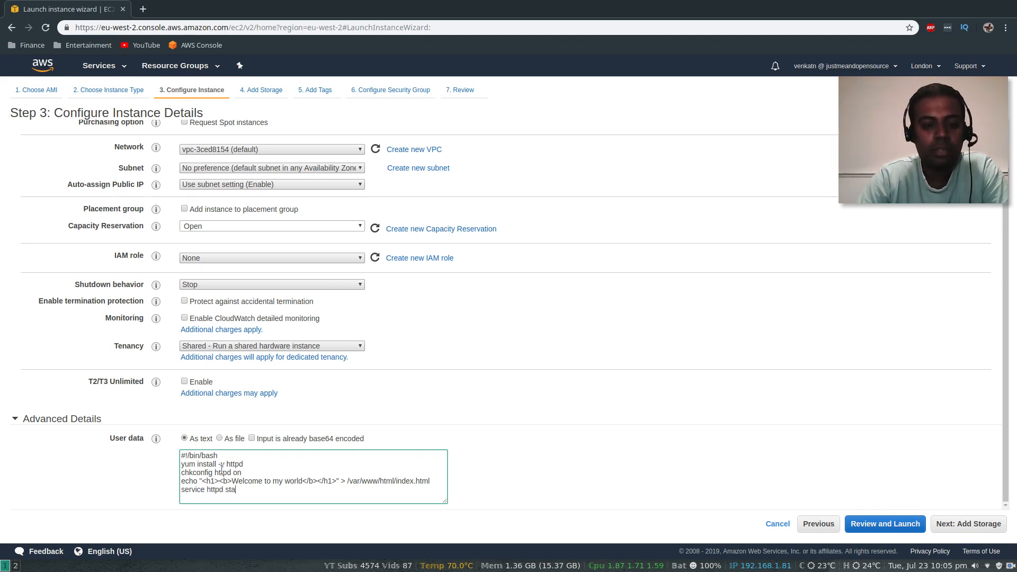
pyautogui.click(967, 524)
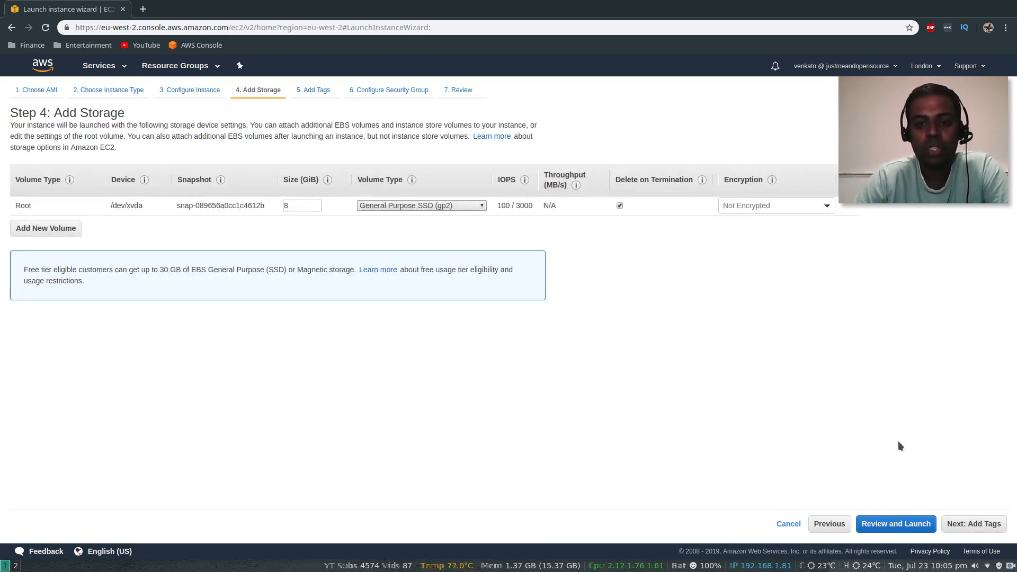
# Keep the default root volume and add an instance tag with key Name and value web-template
pyautogui.click(980, 523)
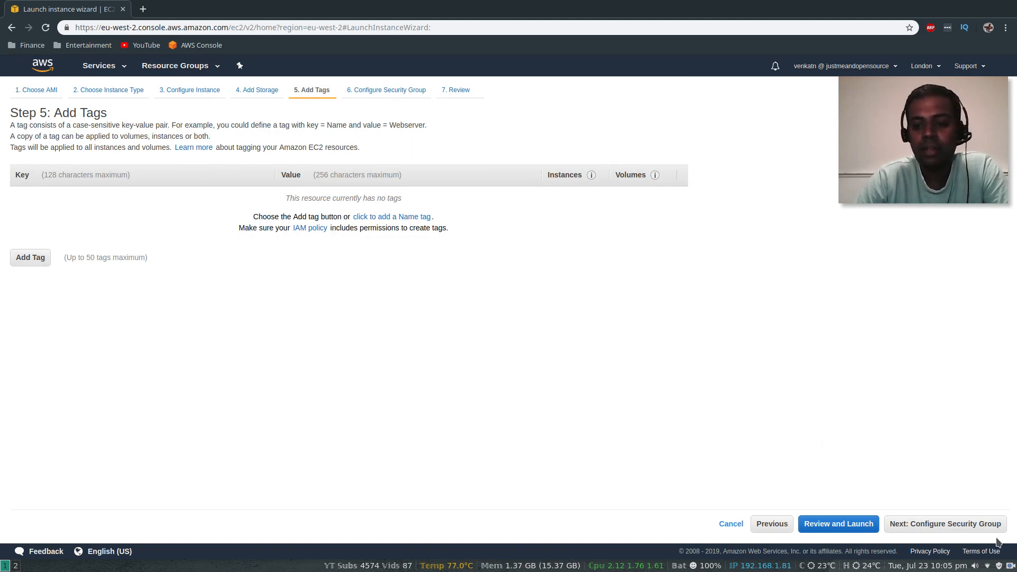
pyautogui.click(28, 263)
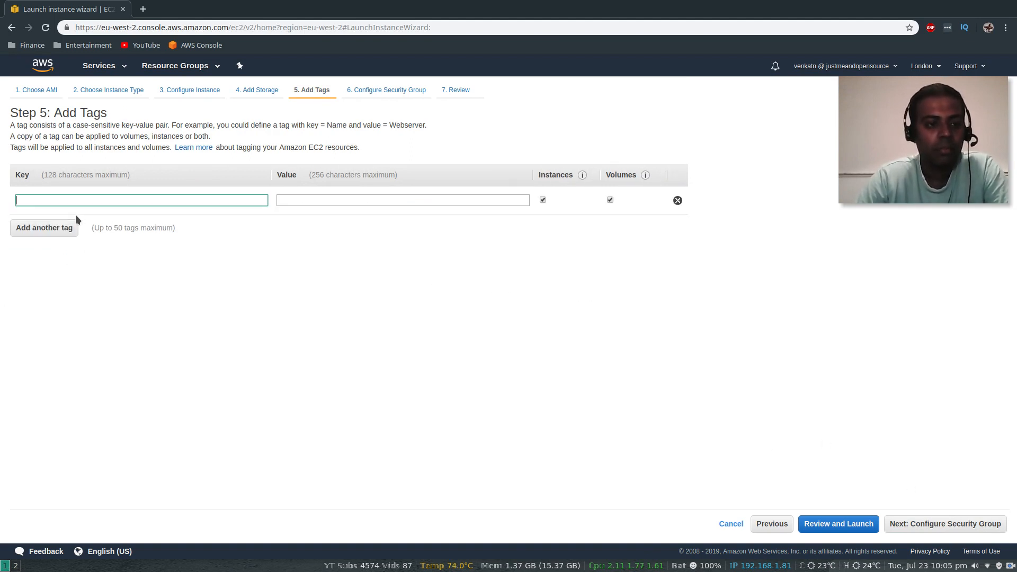
pyautogui.write('Name')
pyautogui.press('Tab')
pyautogui.write('we')
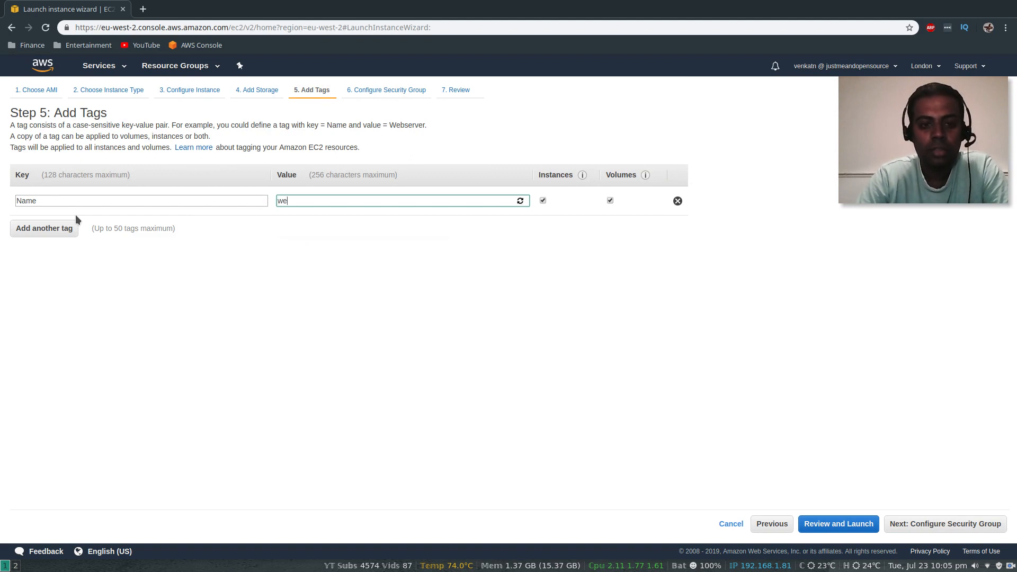
pyautogui.write('b-template')
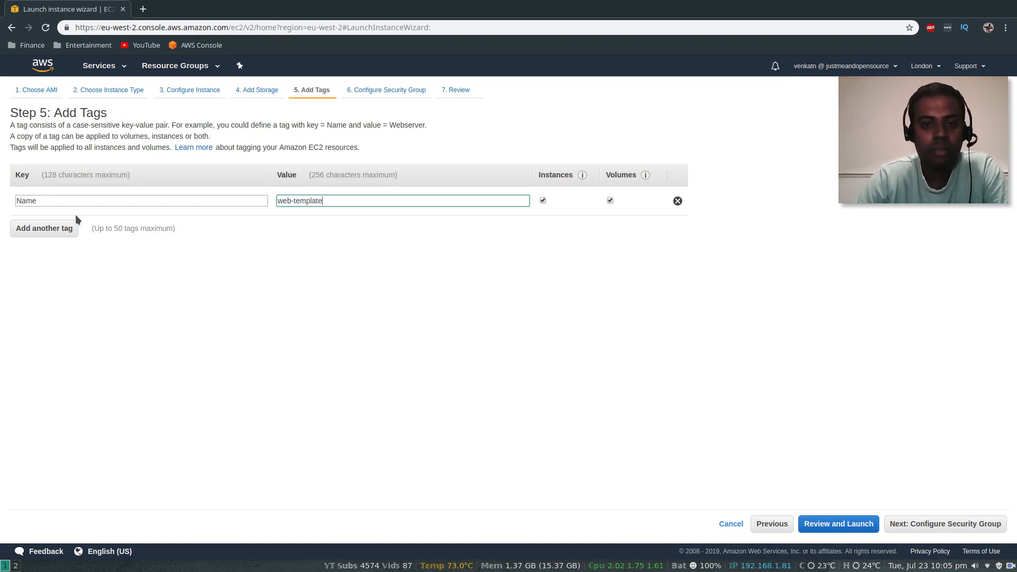
# Continue to the security group configuration and set the SSH rule's source to My IP
pyautogui.click(949, 524)
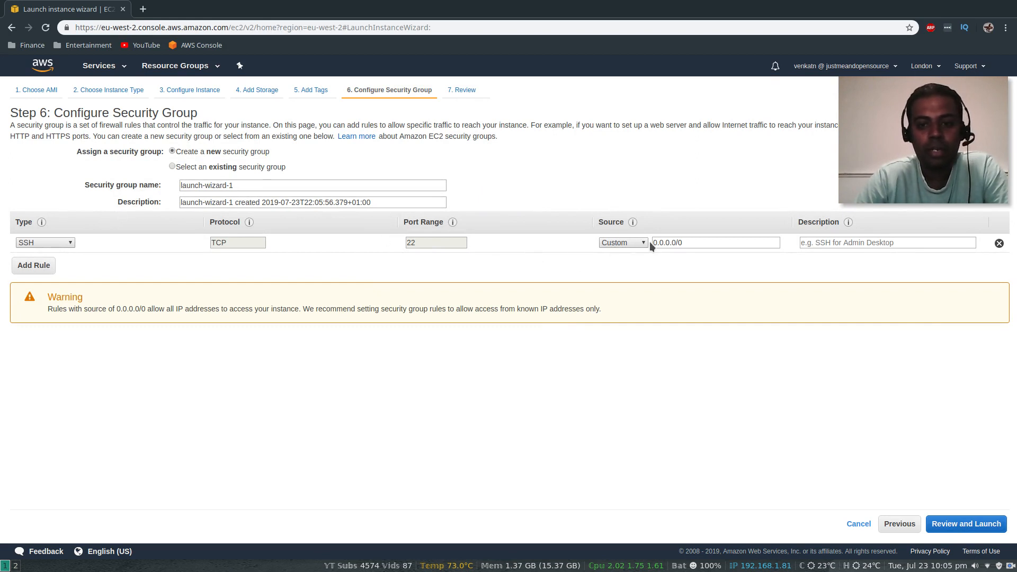
pyautogui.click(635, 243)
pyautogui.click(620, 293)
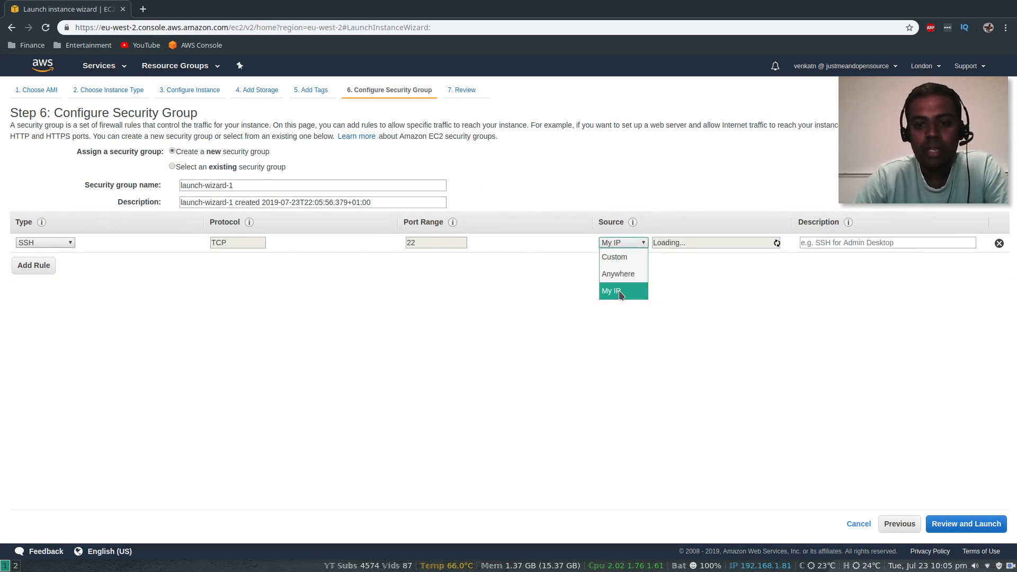
# Add an HTTP rule on port 80 to the new security group with My IP as its source
pyautogui.click(39, 262)
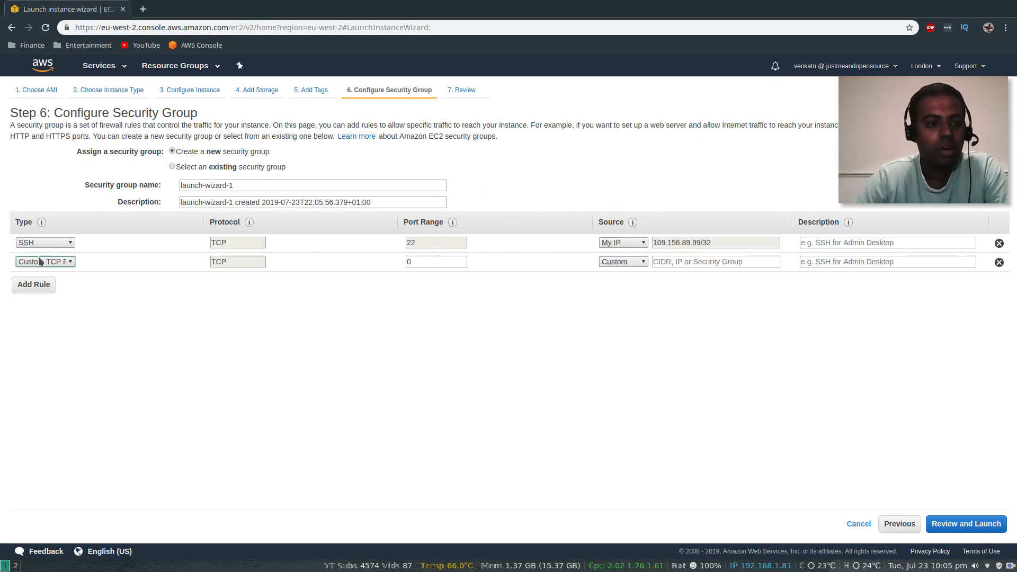
pyautogui.click(54, 261)
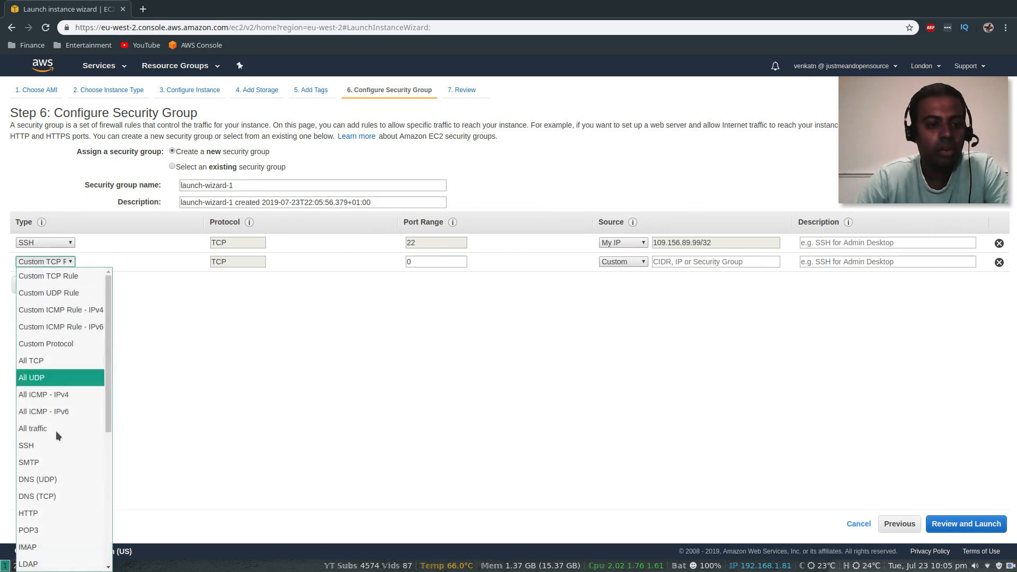
pyautogui.click(52, 514)
pyautogui.click(621, 263)
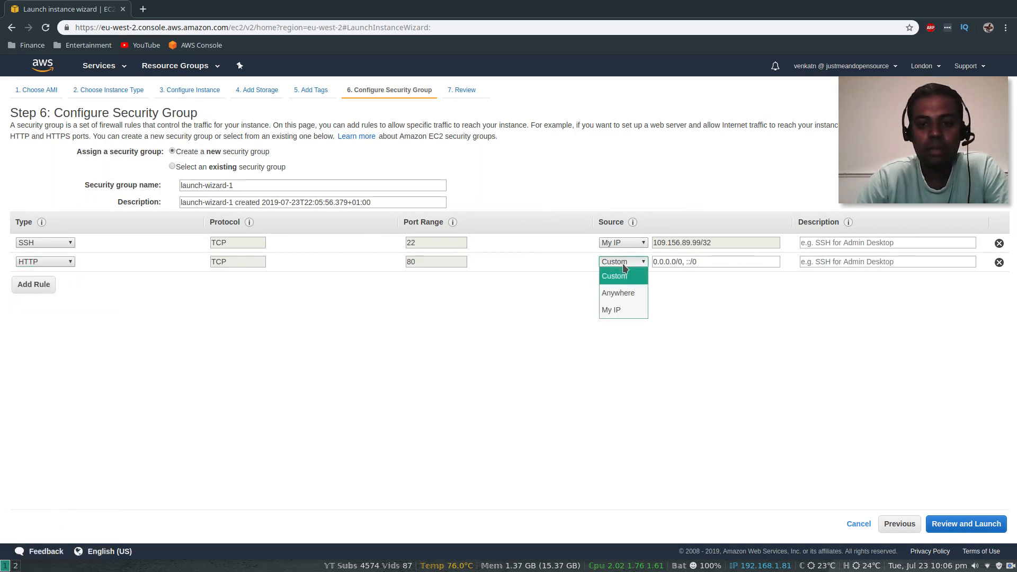
pyautogui.click(622, 306)
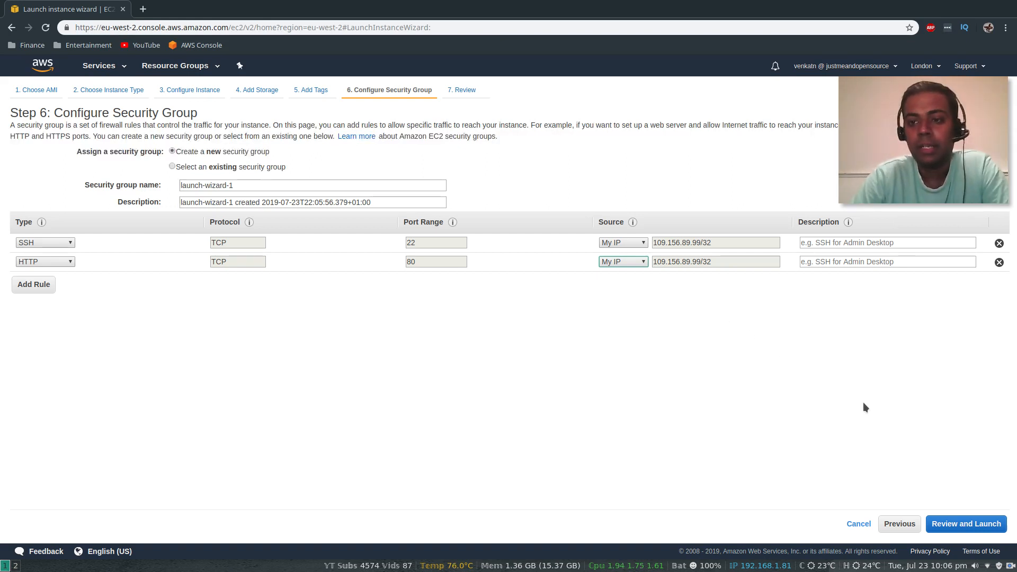
# Review the configuration and launch the instance with the existing web-server-demo key pair, acknowledging access to the private key file
pyautogui.click(967, 523)
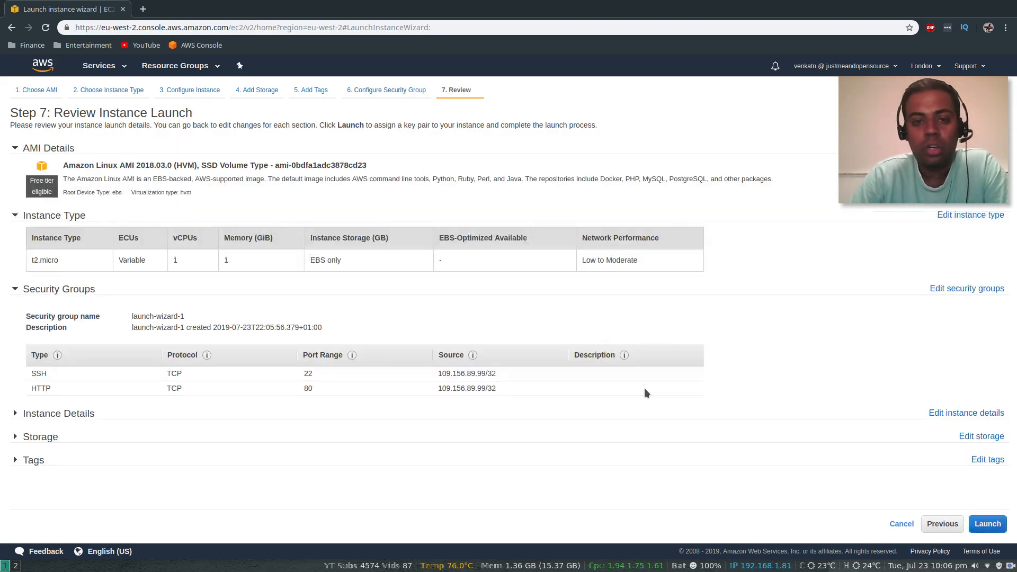
pyautogui.click(989, 524)
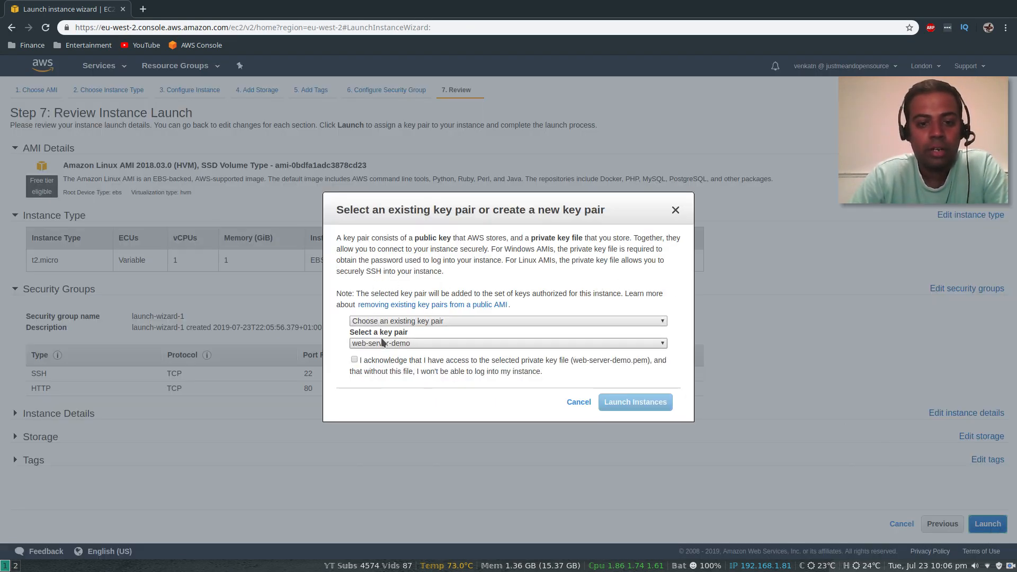
pyautogui.click(354, 359)
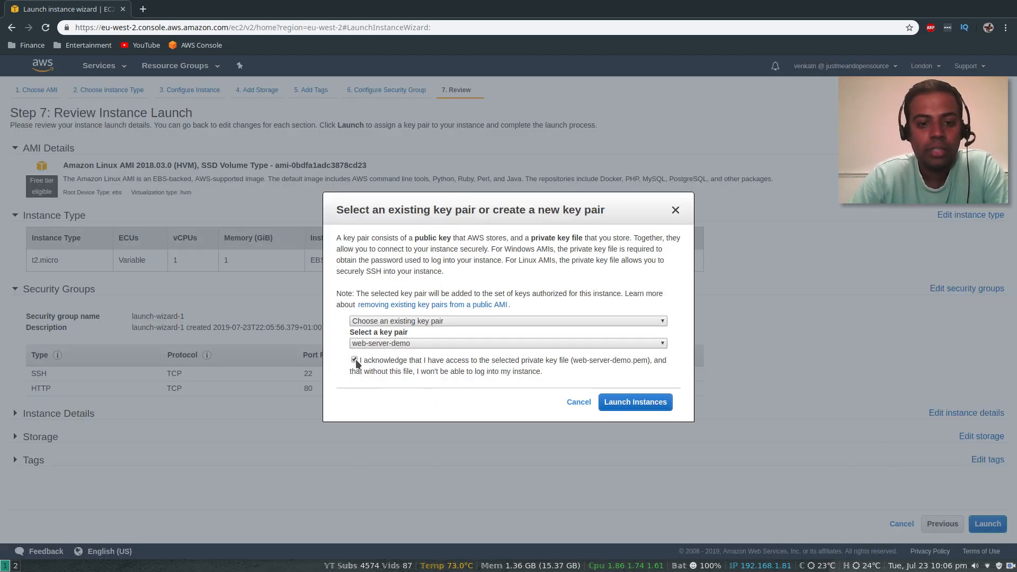
pyautogui.click(633, 402)
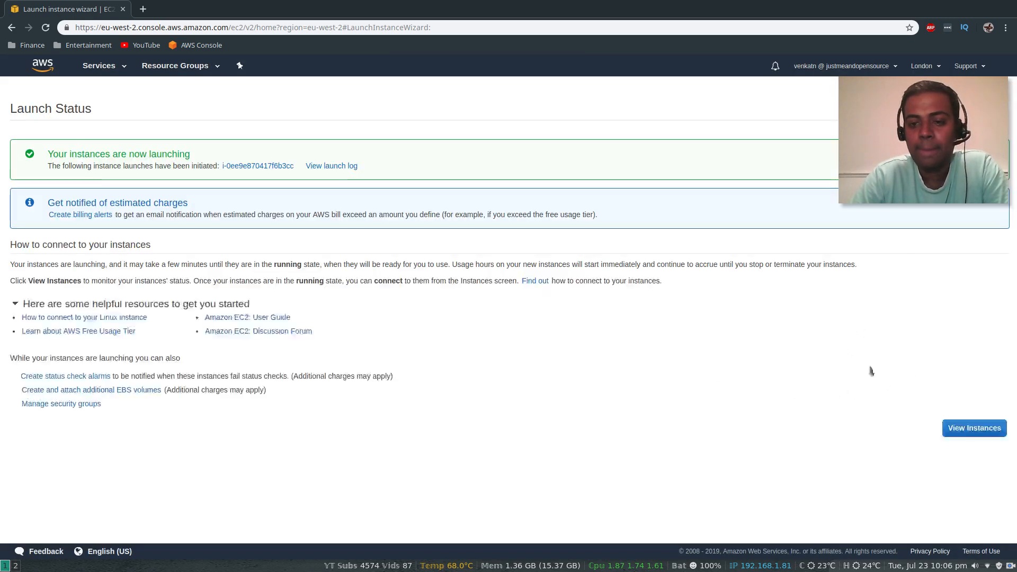
# View the instances list and filter it by Instance State !Terminated to exclude terminated instances
pyautogui.click(973, 428)
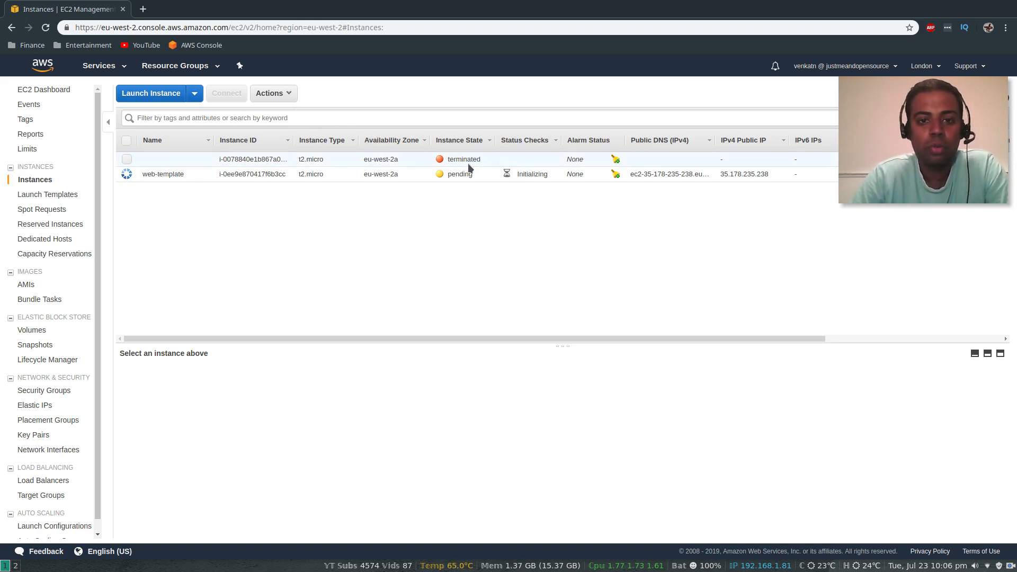
pyautogui.click(284, 117)
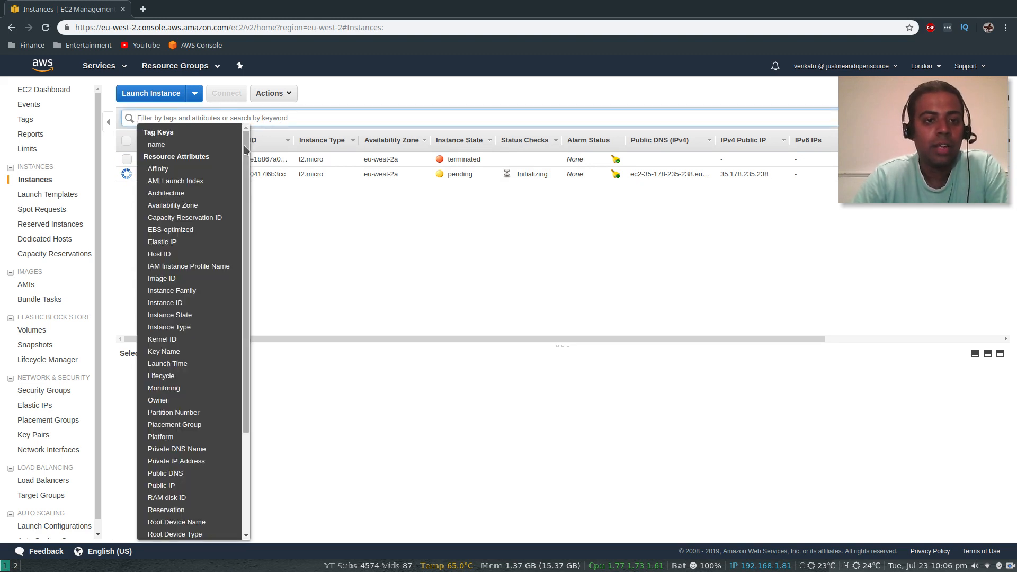
pyautogui.click(174, 315)
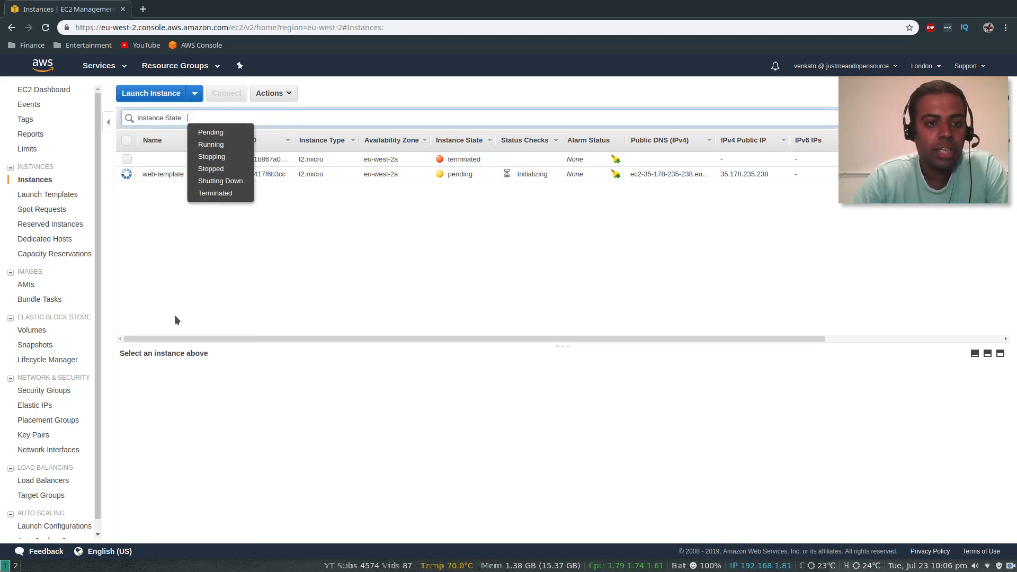
pyautogui.write('!')
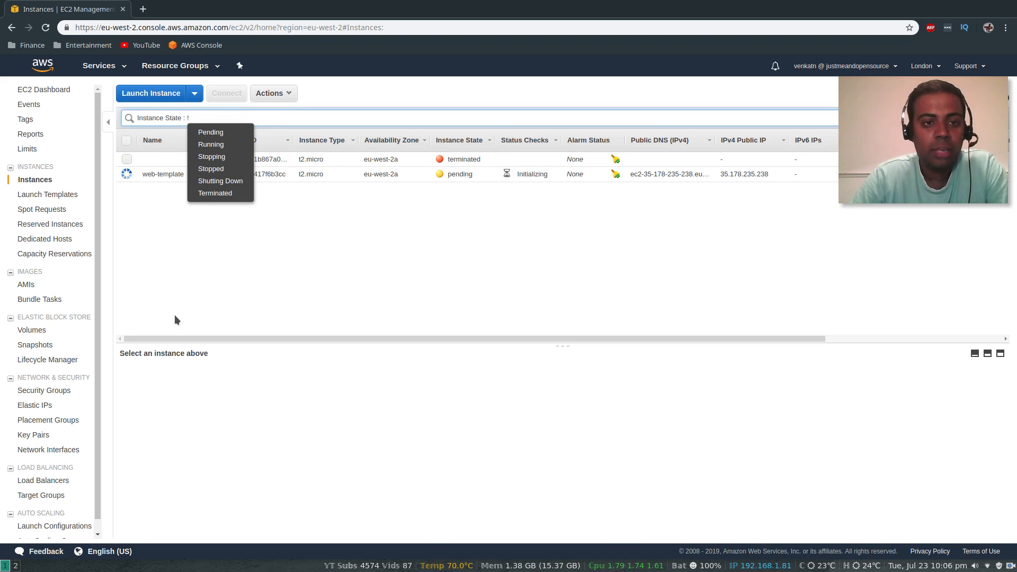
pyautogui.click(216, 193)
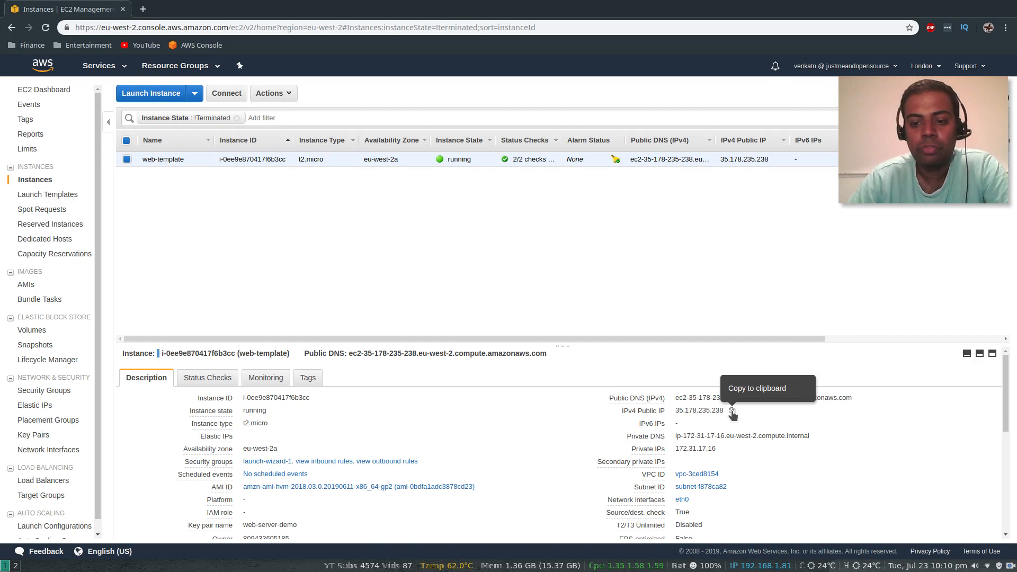
# Copy the web-template instance's IPv4 public IP, check its web page in a new browser tab, and close that tab
pyautogui.click(732, 410)
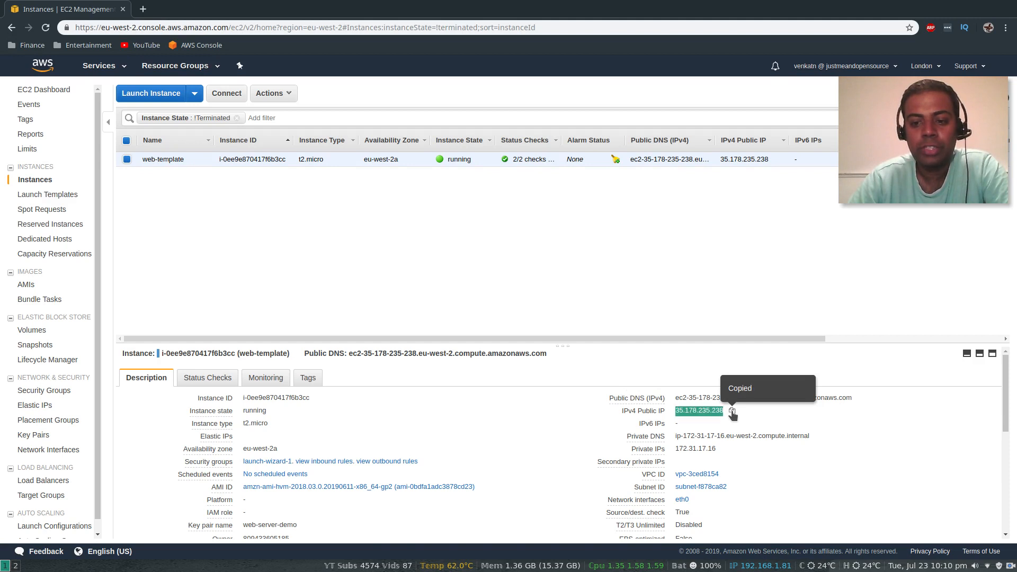
pyautogui.click(142, 12)
pyautogui.hotkey('ctrl', 'v')
pyautogui.press('Return')
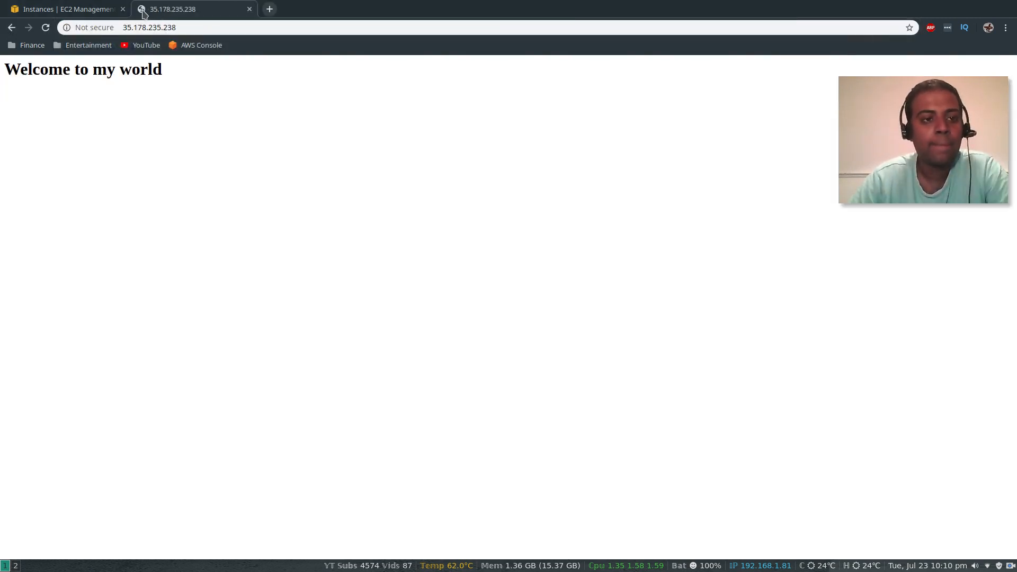
pyautogui.click(249, 9)
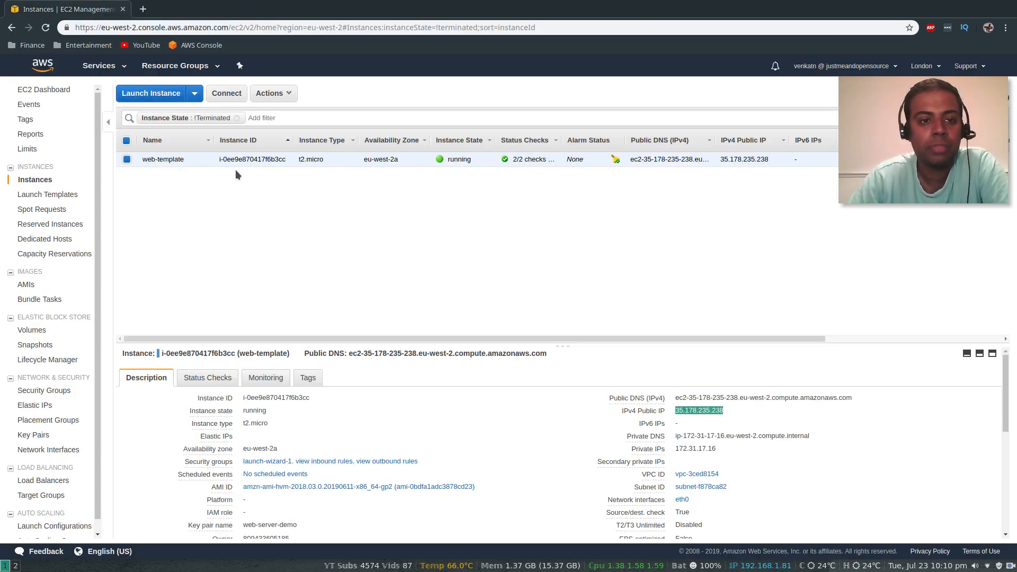
# Create an image of the web-template instance named my-custom-web-server, keeping the default volume settings
pyautogui.click(270, 94)
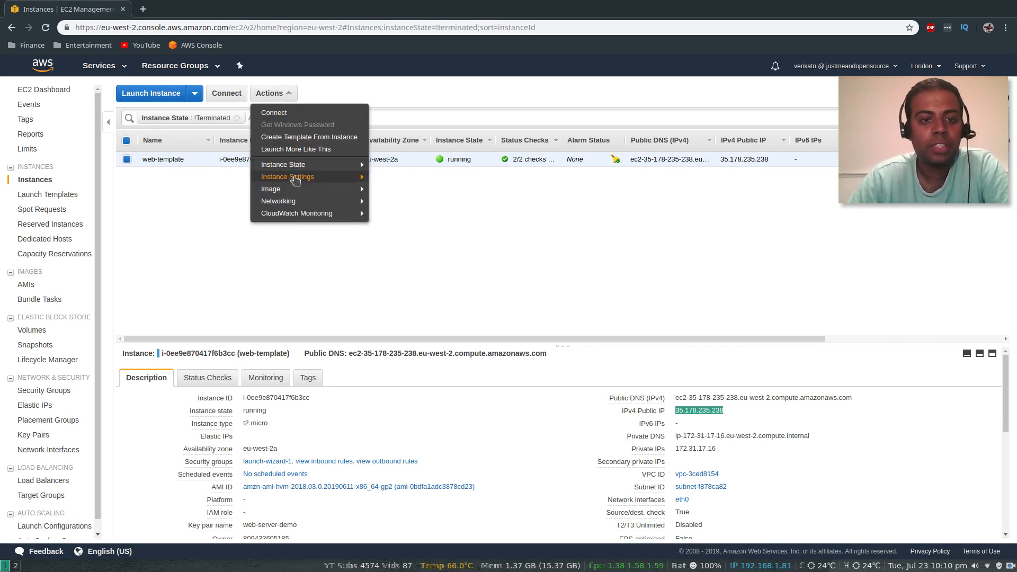
pyautogui.moveTo(295, 189)
pyautogui.click(388, 189)
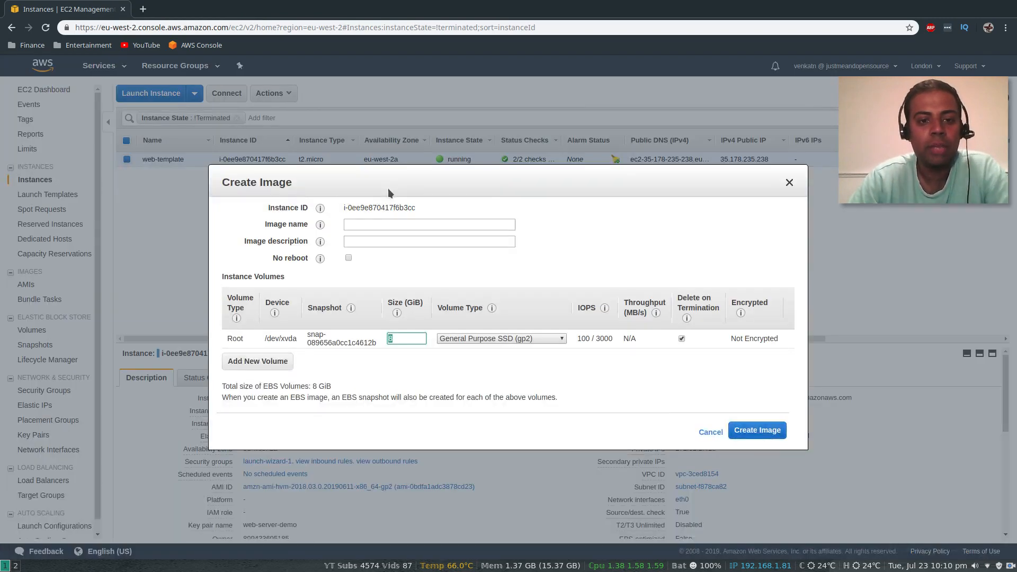
pyautogui.click(361, 223)
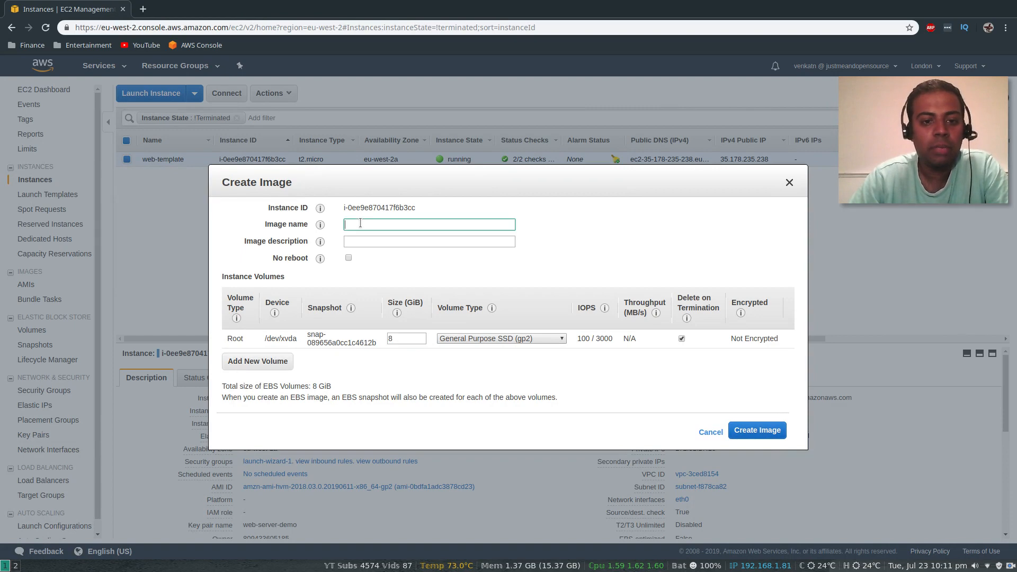
pyautogui.write('my-custom')
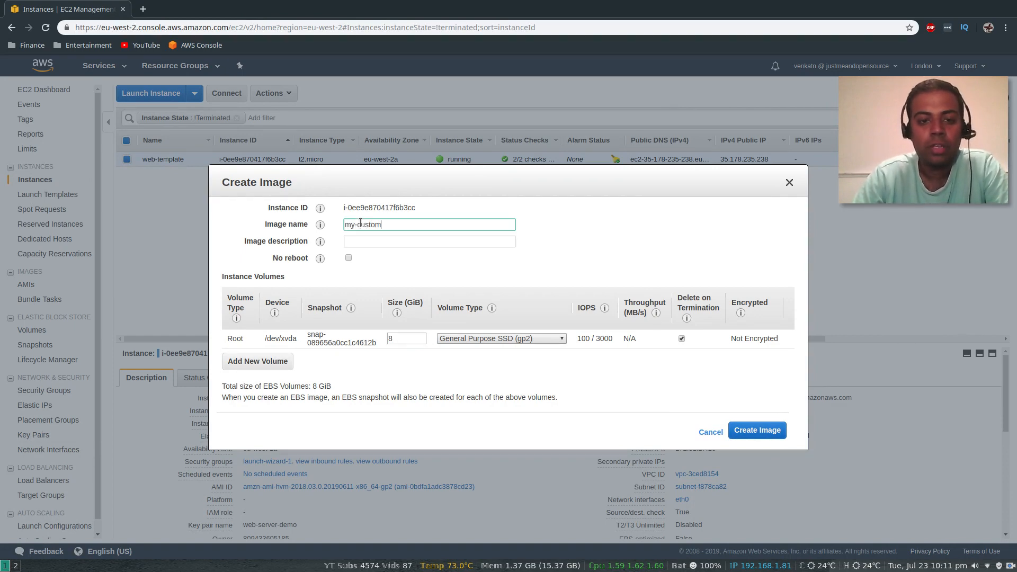
pyautogui.write('-web-server')
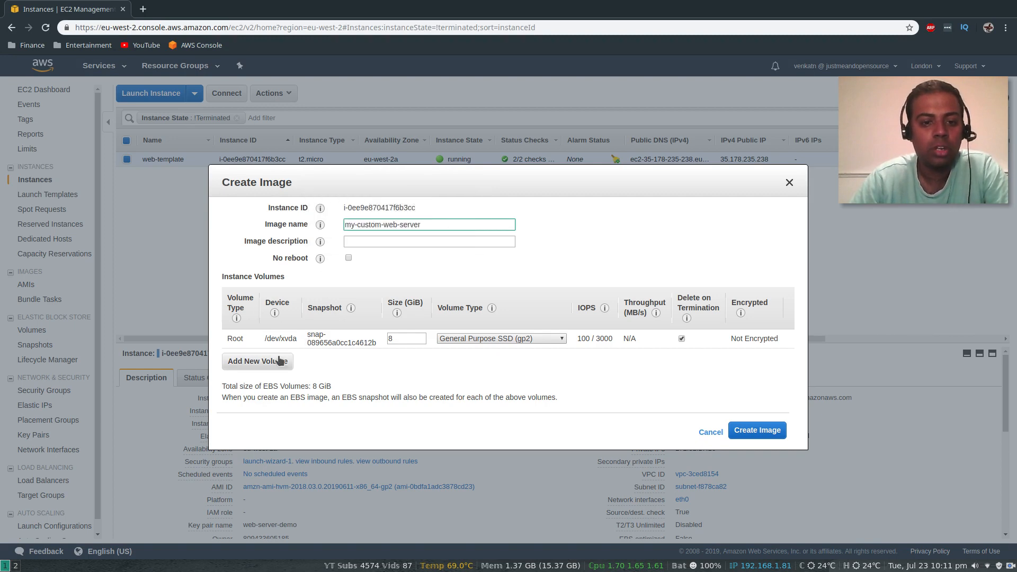
pyautogui.click(758, 430)
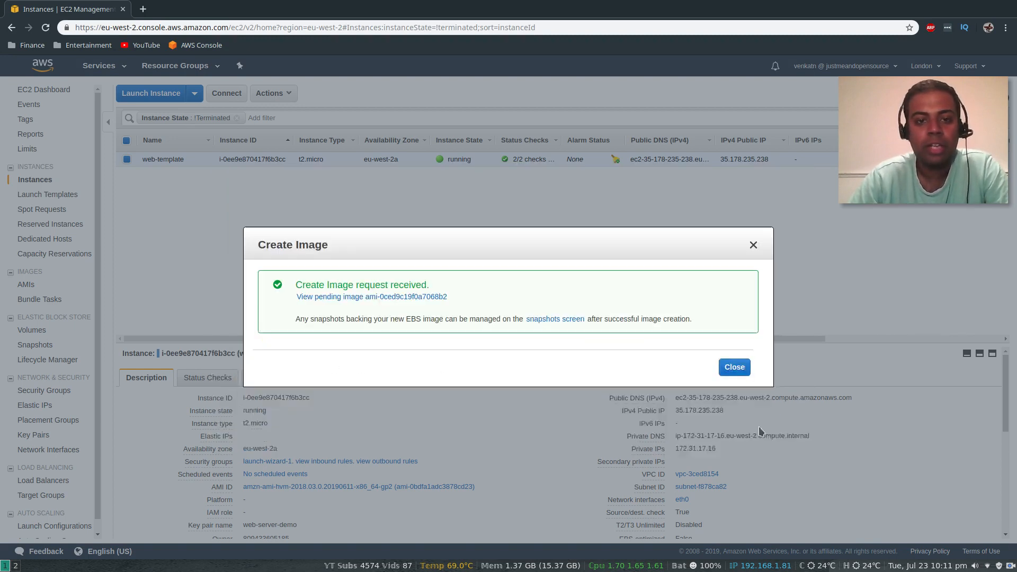
pyautogui.click(735, 366)
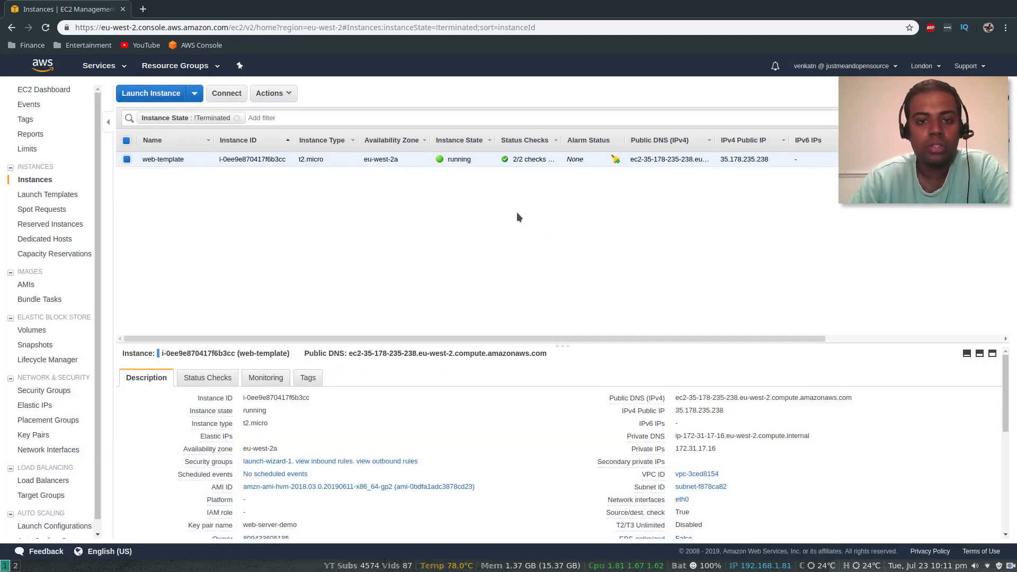
# Check the creation status of the my-custom-web-server image in the AMI list
pyautogui.click(26, 285)
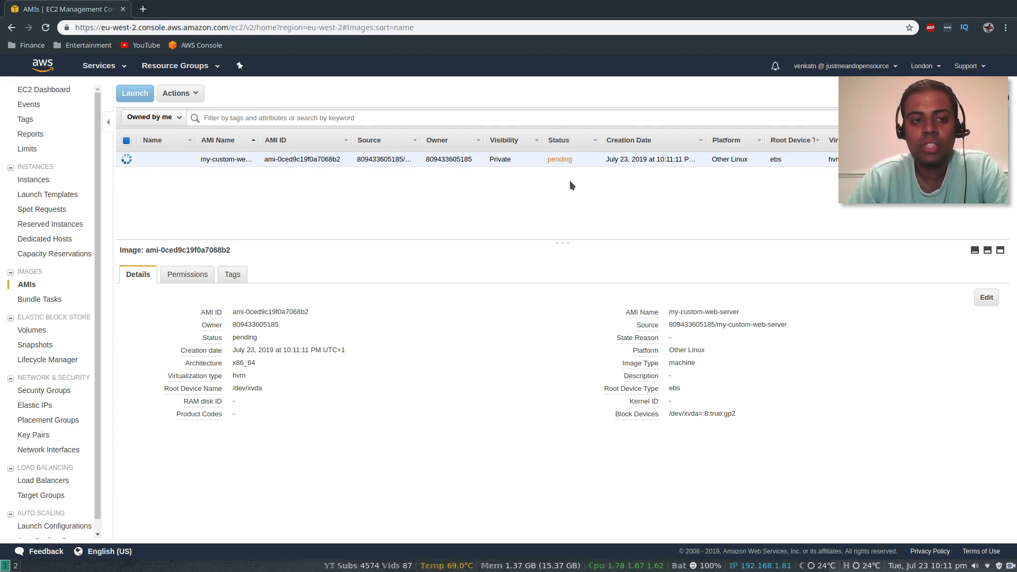
pyautogui.click(40, 180)
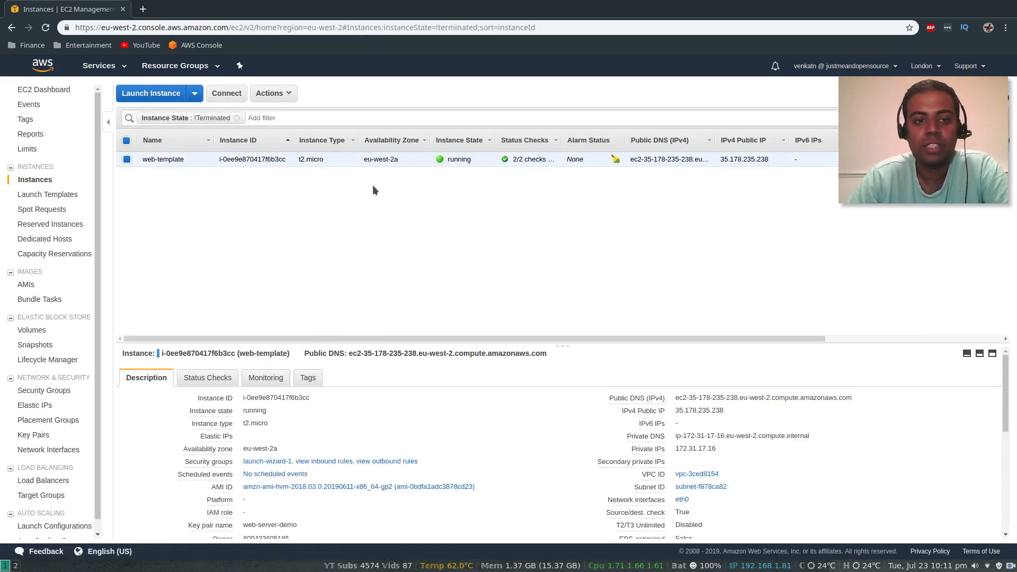
pyautogui.click(26, 287)
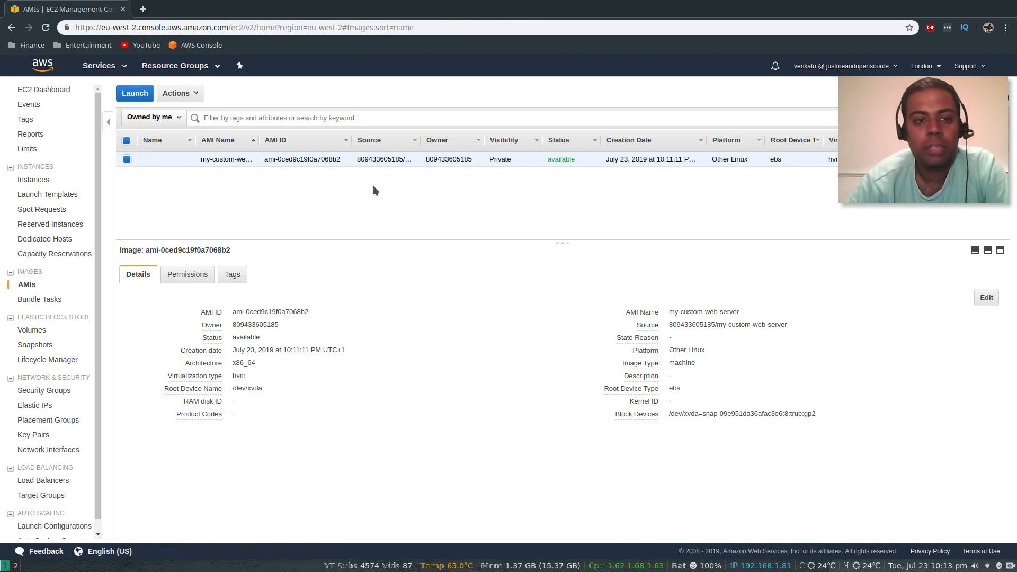
# Terminate the web-template instance and confirm the termination
pyautogui.click(38, 181)
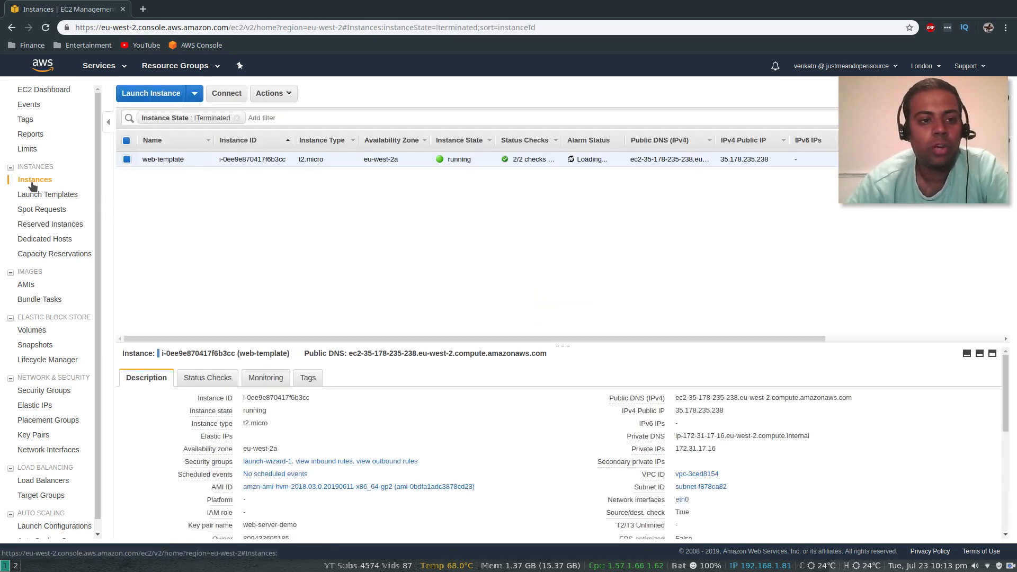
pyautogui.click(287, 93)
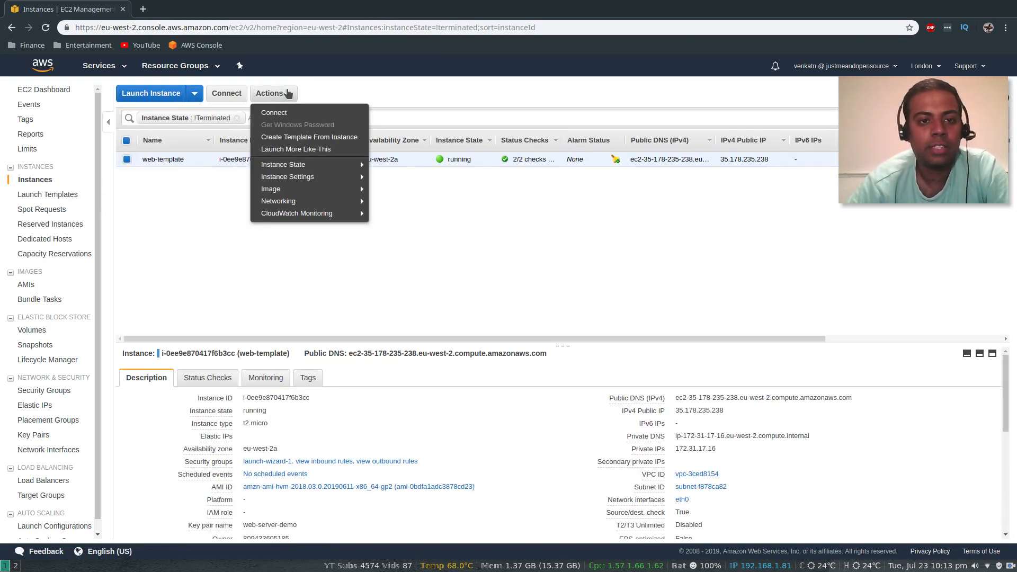
pyautogui.moveTo(294, 176)
pyautogui.moveTo(328, 164)
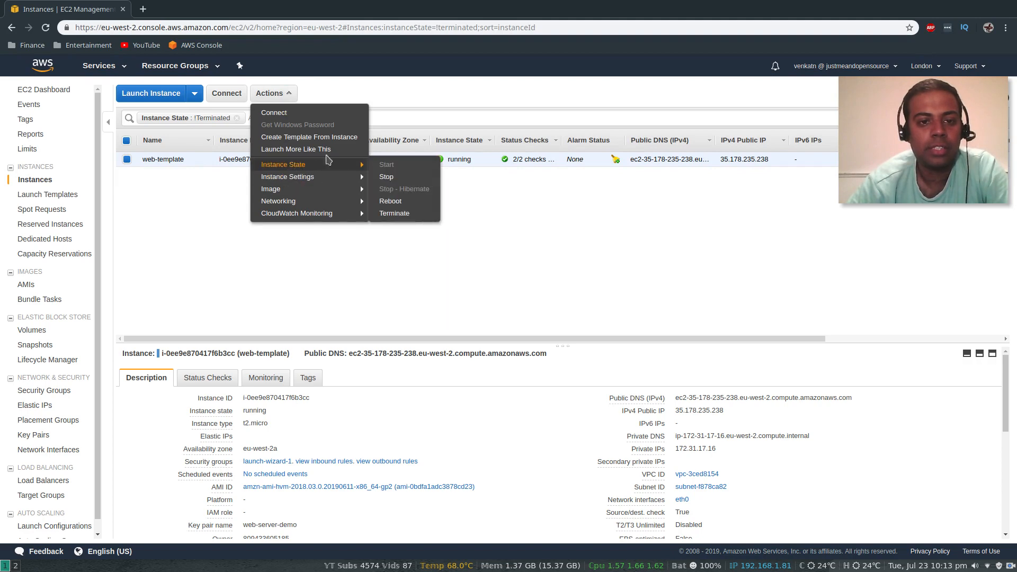
pyautogui.click(394, 212)
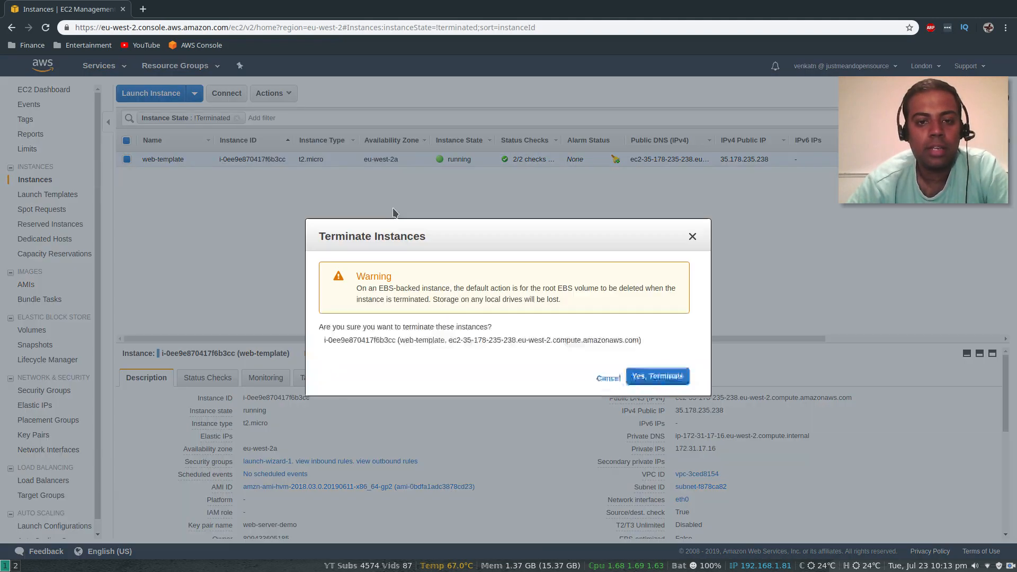
pyautogui.click(666, 377)
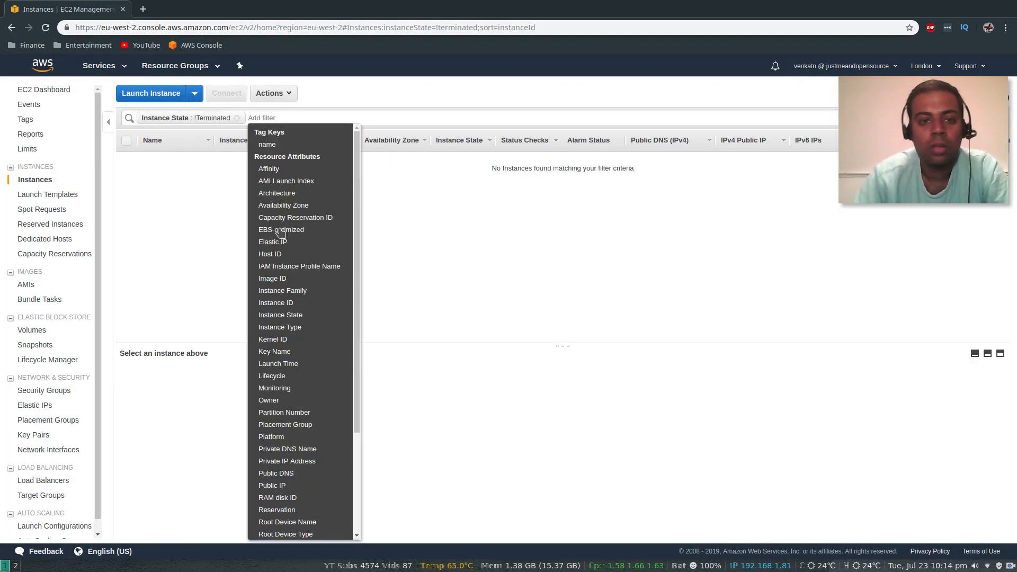
pyautogui.click(188, 195)
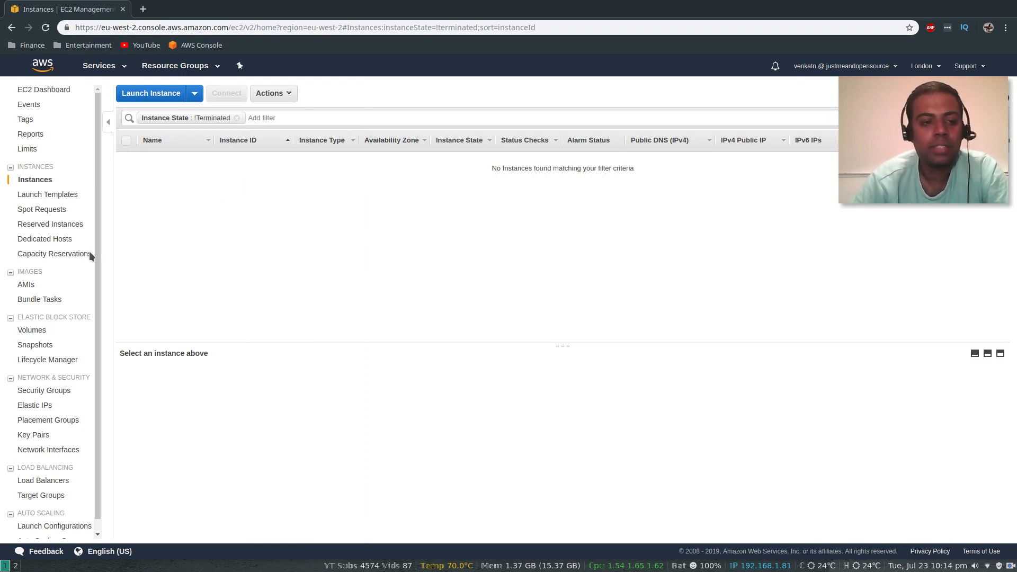
# Delete the launch-wizard-1 security group and confirm the deletion
pyautogui.click(39, 394)
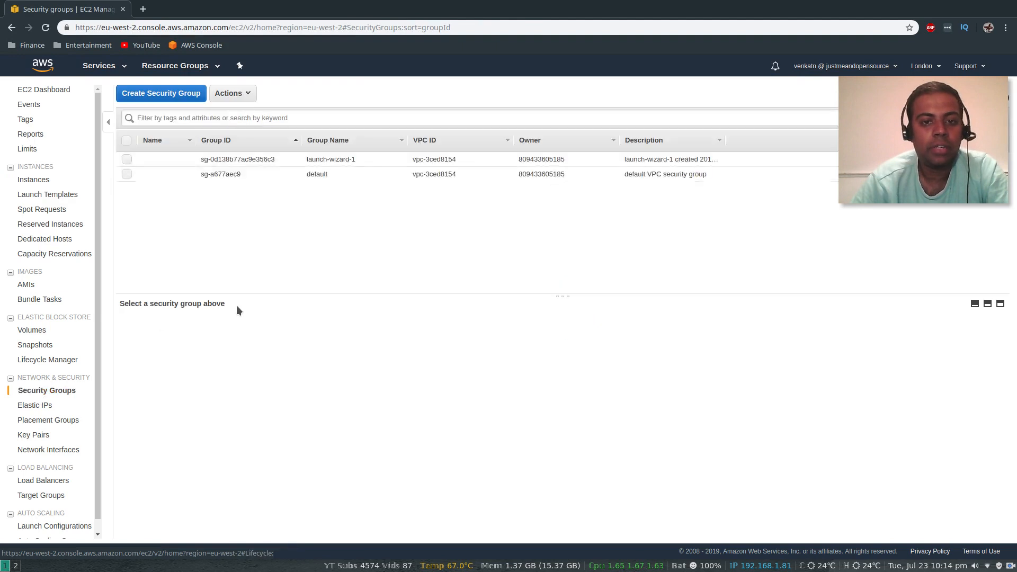
pyautogui.click(127, 160)
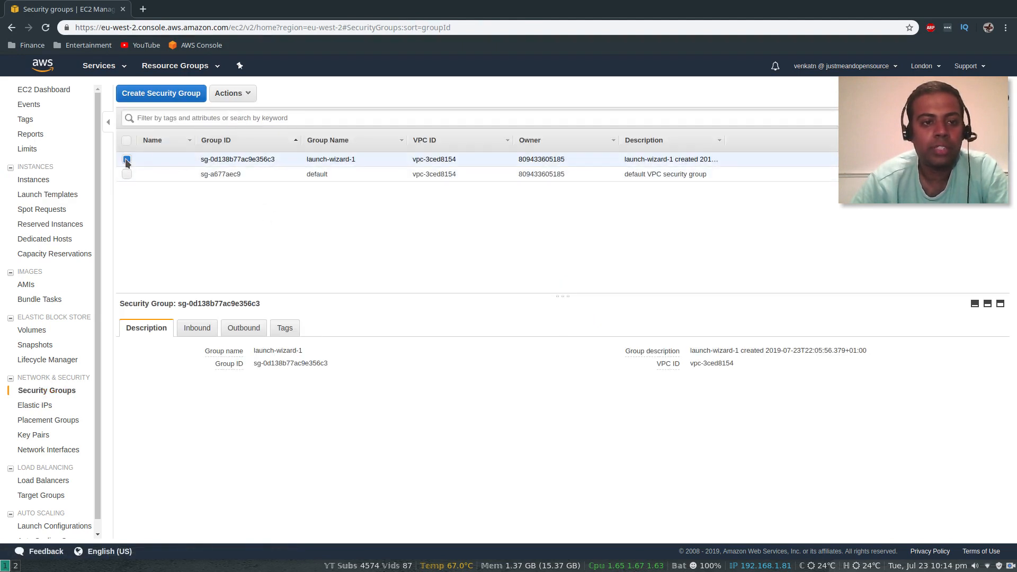
pyautogui.click(246, 95)
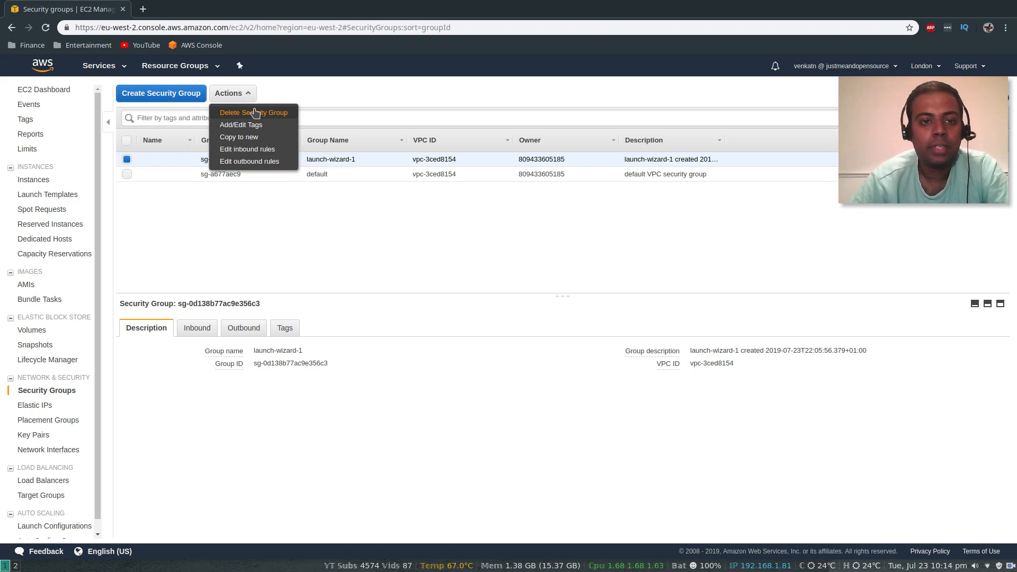
pyautogui.click(255, 113)
pyautogui.click(710, 341)
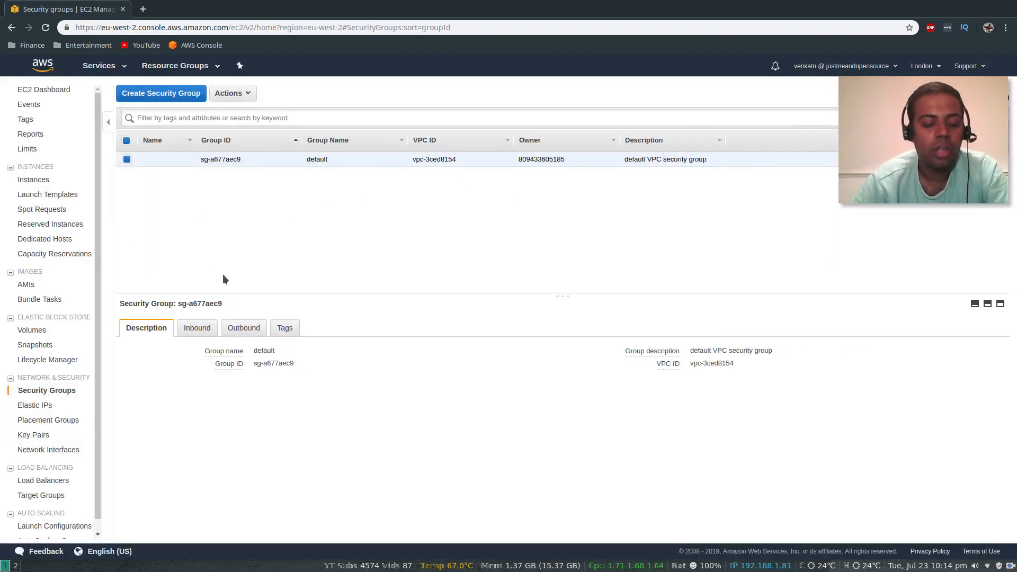
# Consult the architecture diagram, then start creating an Application Load Balancer named web-elb
pyautogui.press('super+2')
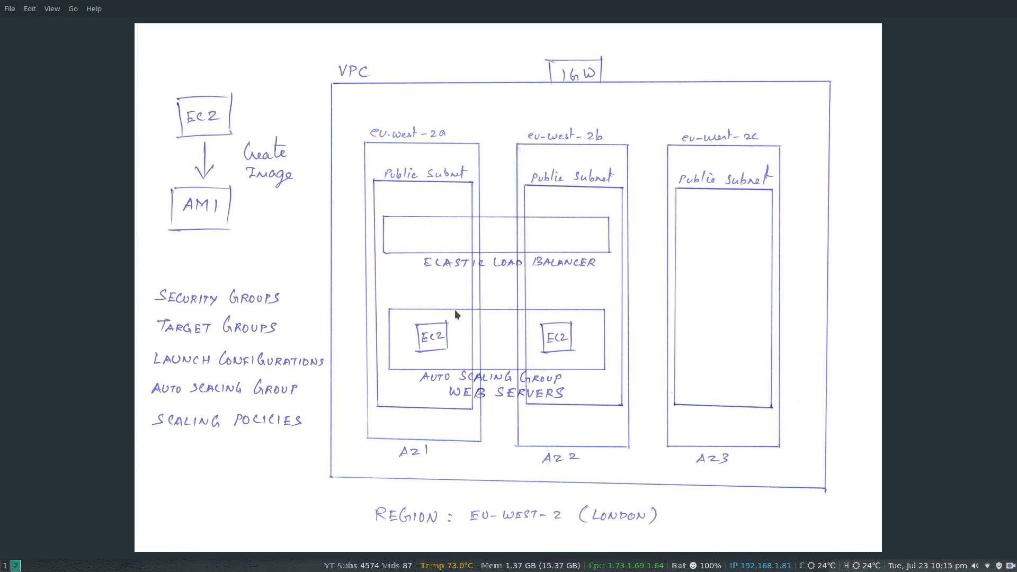
pyautogui.press('super+1')
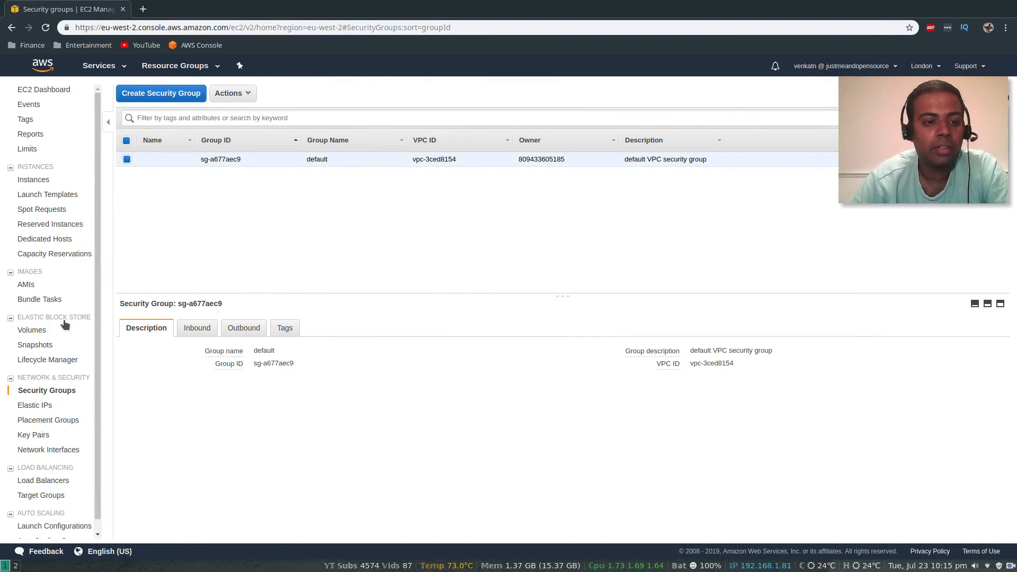
pyautogui.click(41, 481)
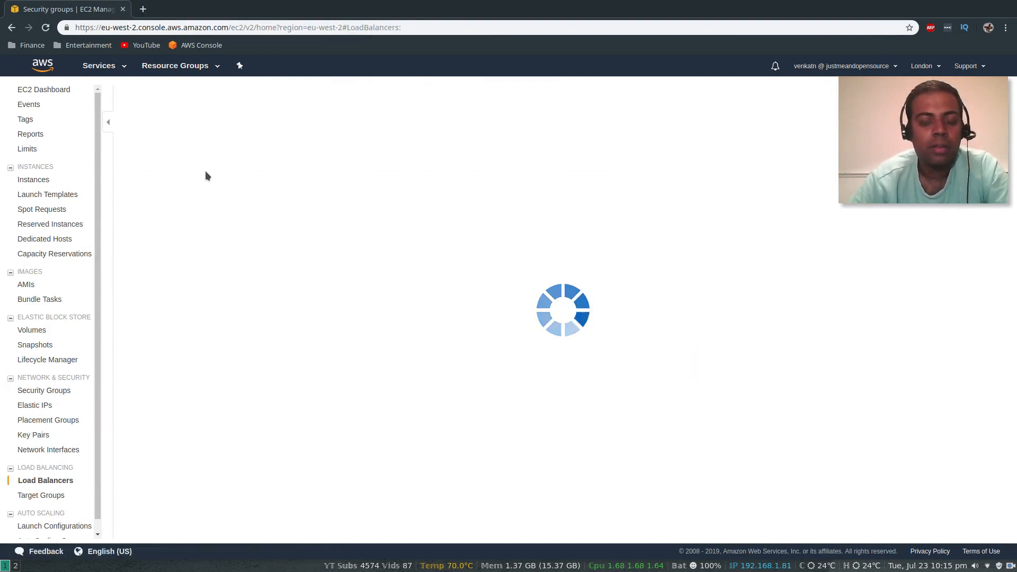
pyautogui.click(167, 95)
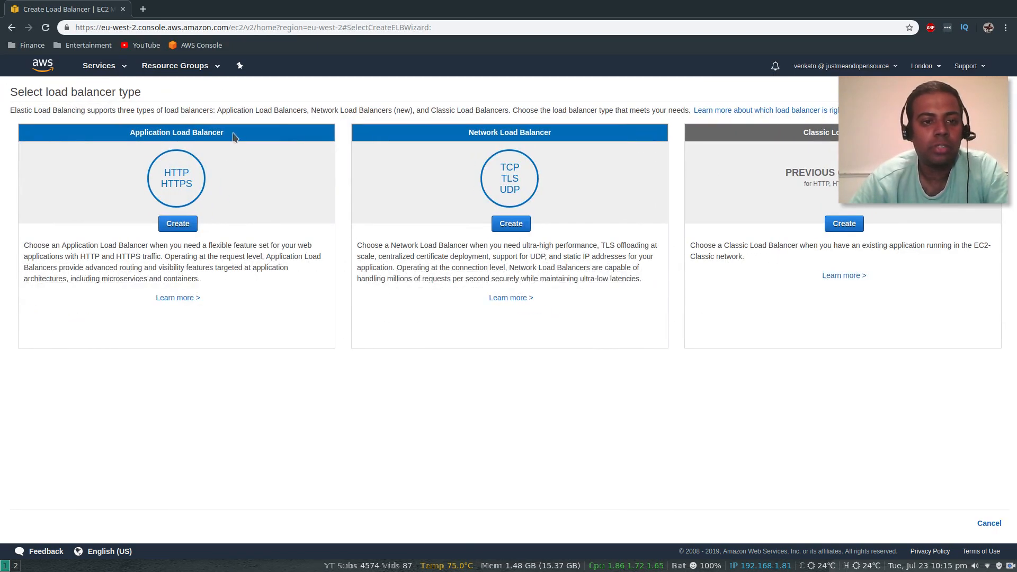
pyautogui.click(178, 224)
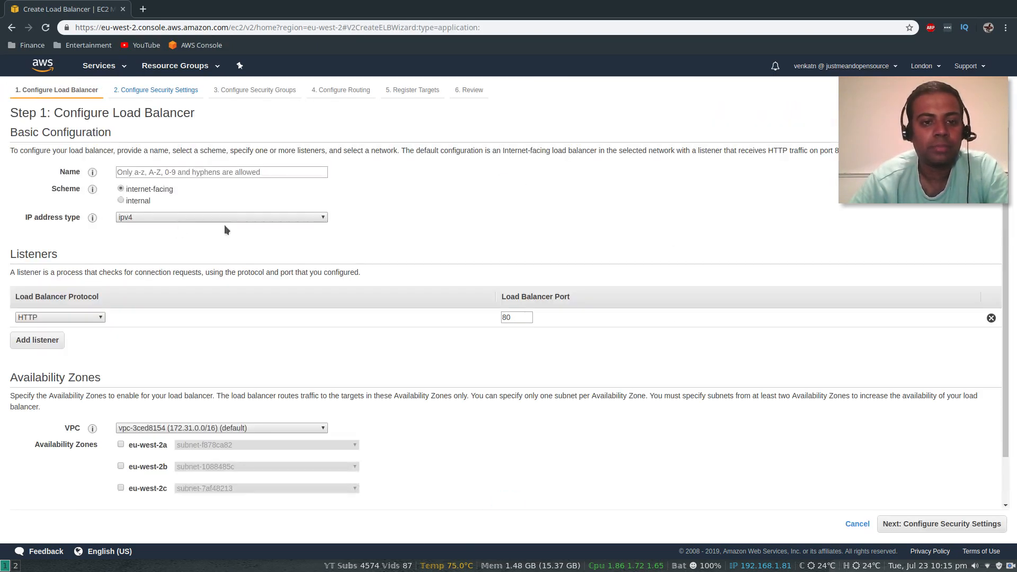
pyautogui.click(162, 172)
pyautogui.write('web')
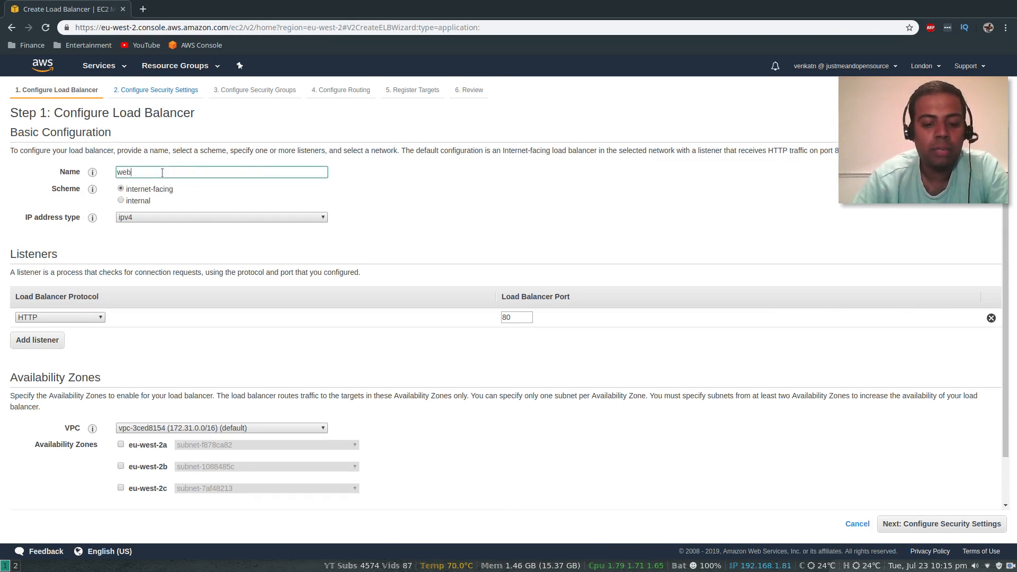
pyautogui.write('-elb')
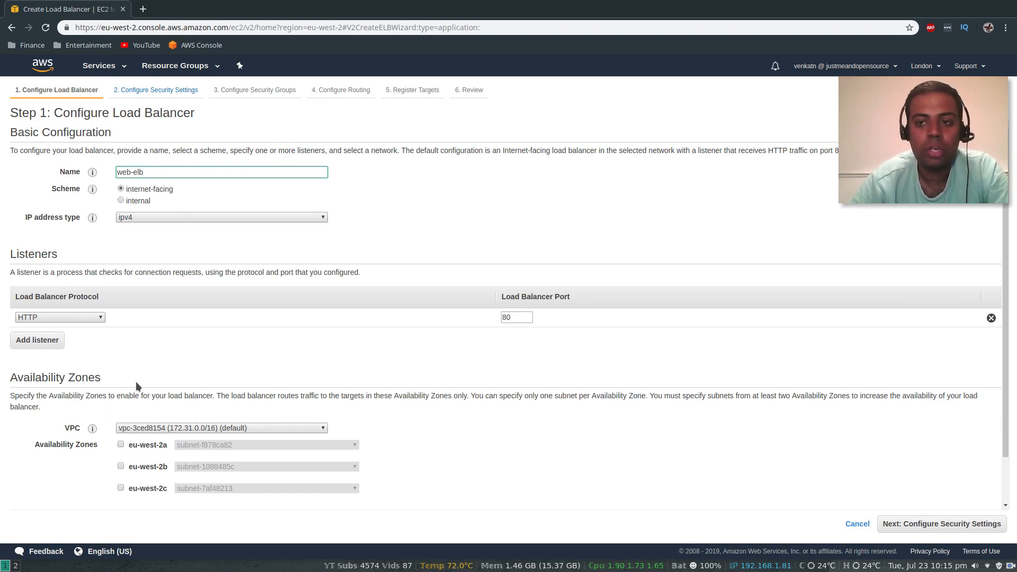
# Enable availability zones eu-west-2a and eu-west-2b with their default subnets for the load balancer, and continue to its security group configuration
pyautogui.press('super+2')
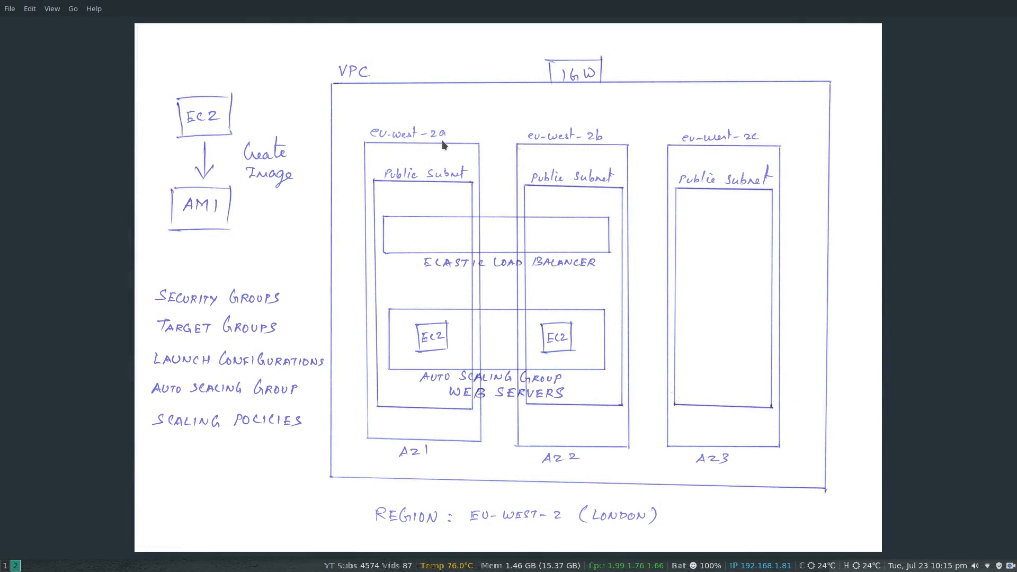
pyautogui.press('super+1')
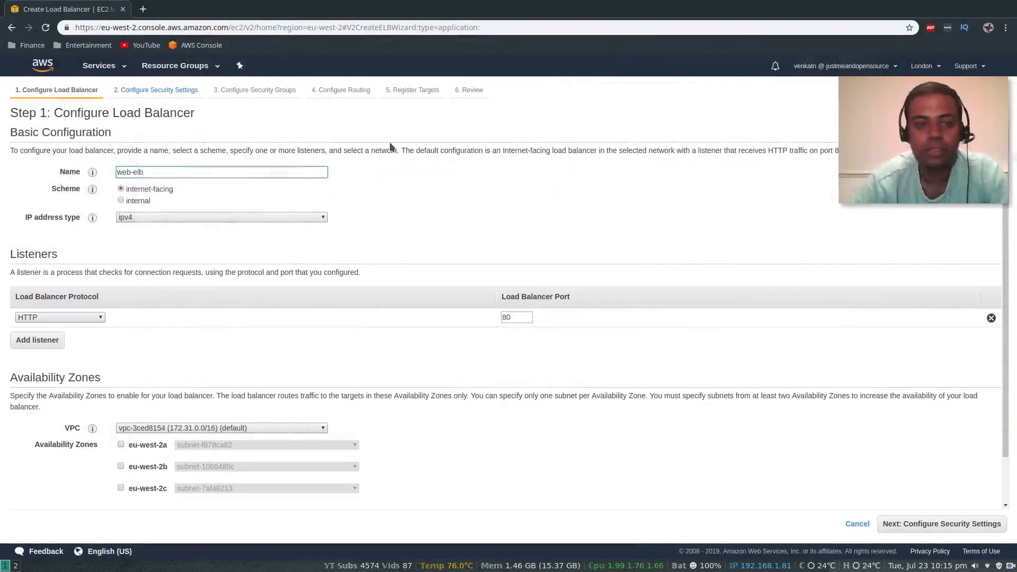
pyautogui.click(121, 445)
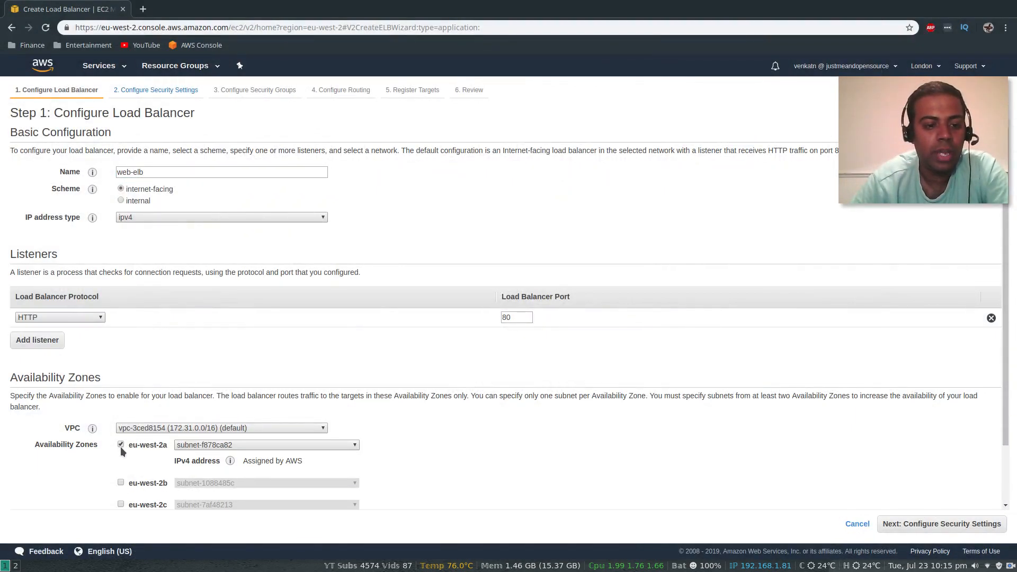
pyautogui.click(121, 483)
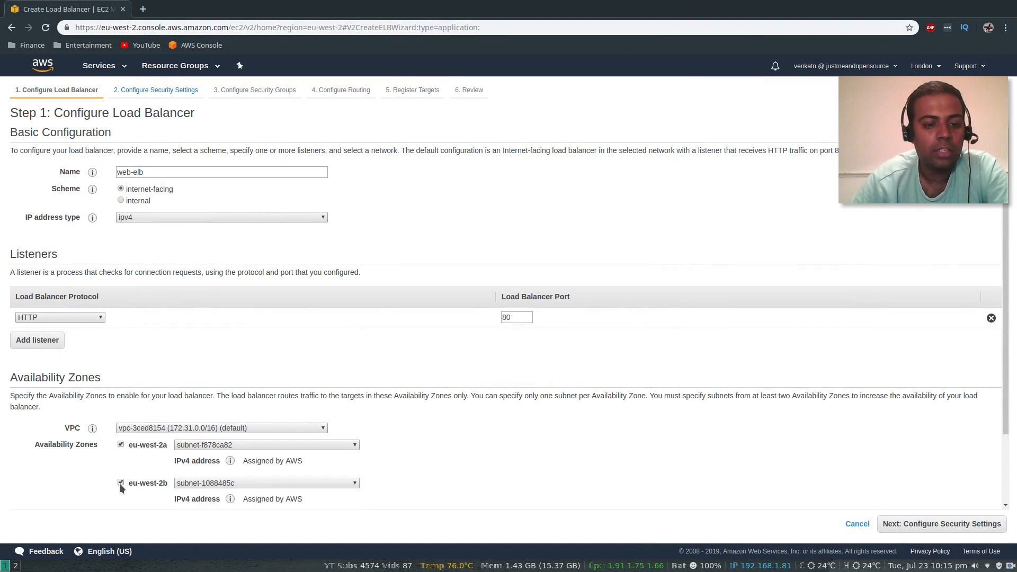
pyautogui.click(354, 446)
pyautogui.click(377, 446)
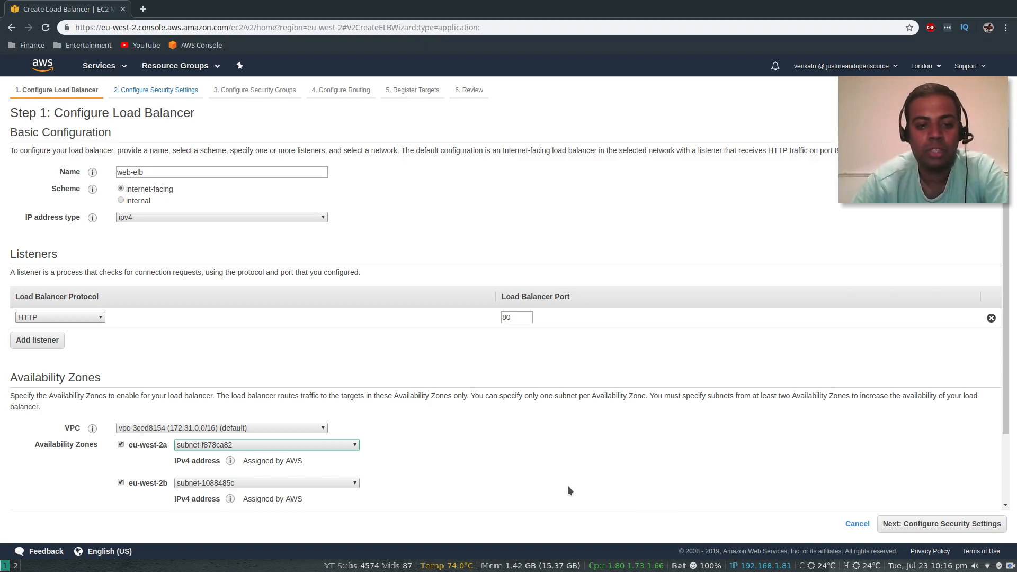
pyautogui.click(961, 525)
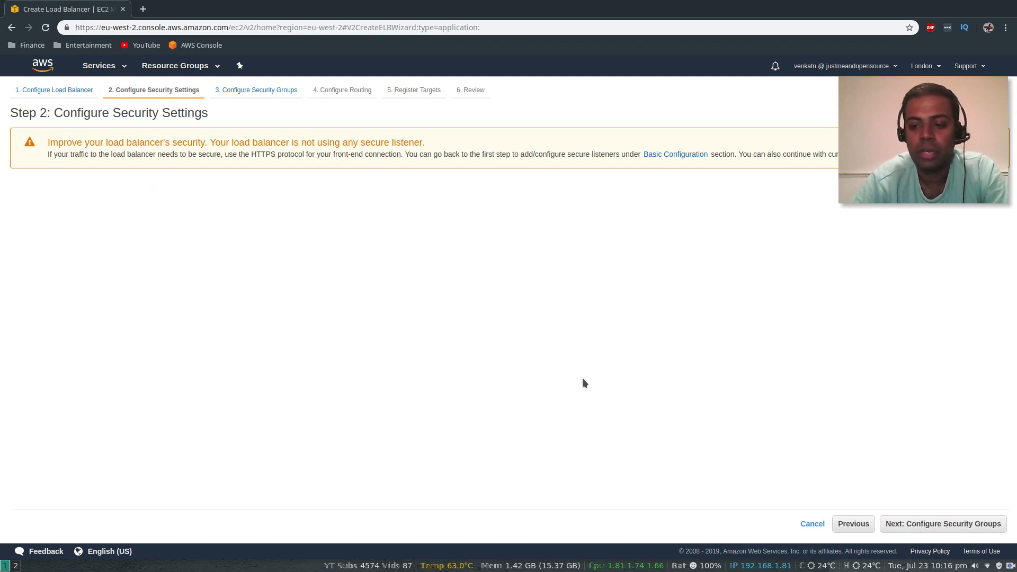
pyautogui.click(953, 526)
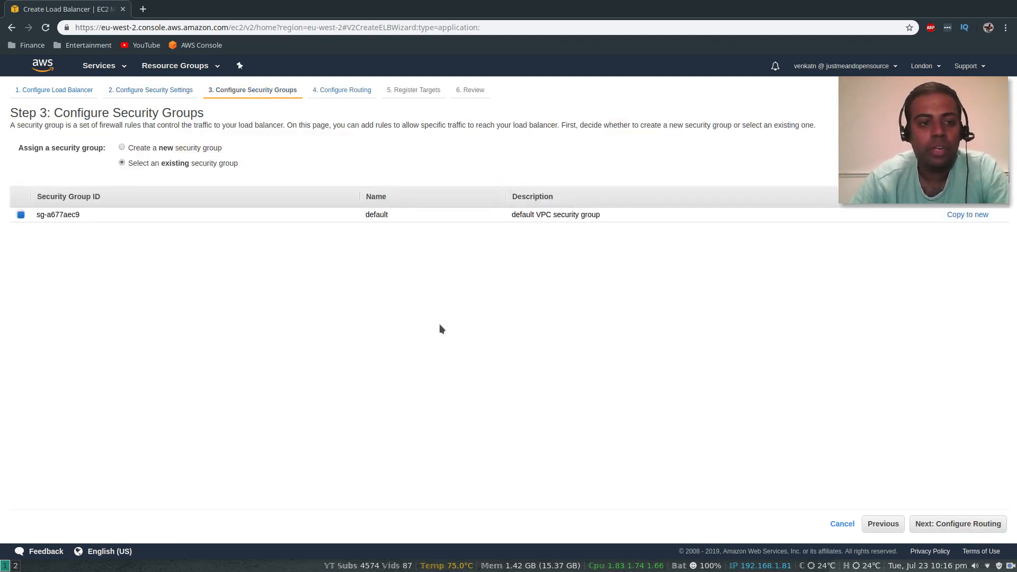
# Assign a new security group with name and description web-elb-sg, set its rule type to HTTP, and continue to routing
pyautogui.click(121, 148)
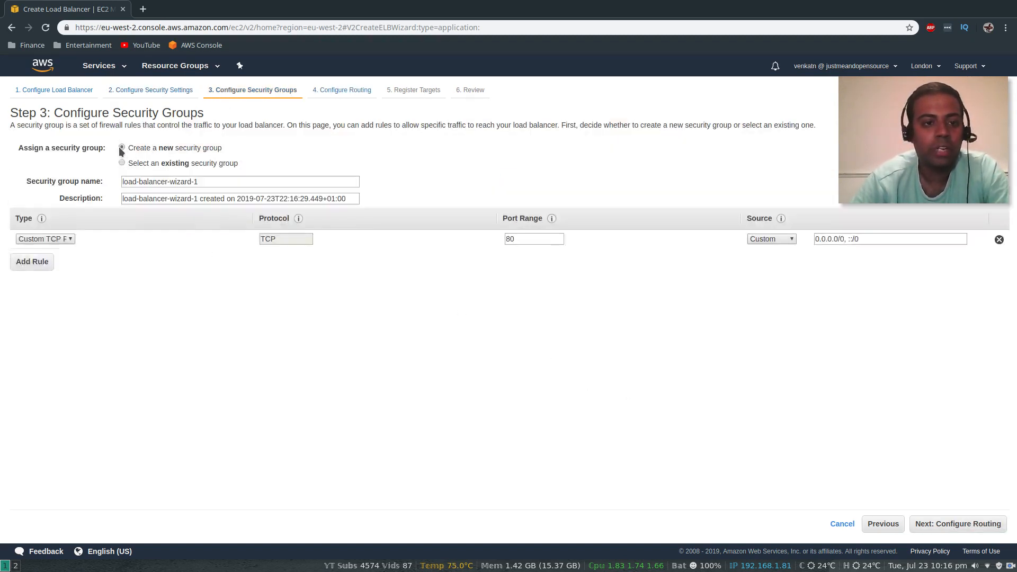
pyautogui.tripleClick(173, 181)
pyautogui.write('web')
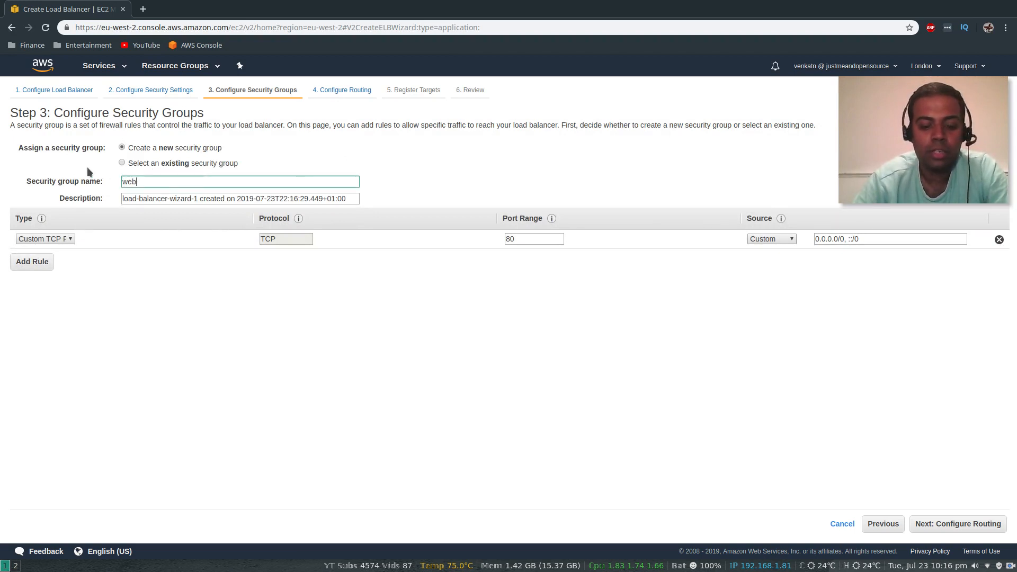
pyautogui.write('-elb-sg')
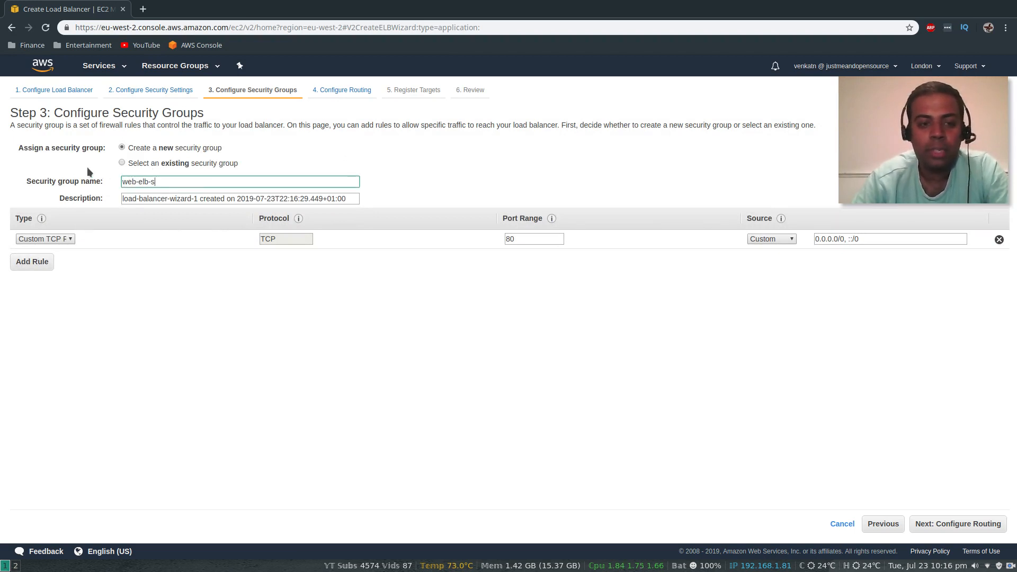
pyautogui.click(157, 198)
pyautogui.tripleClick(158, 199)
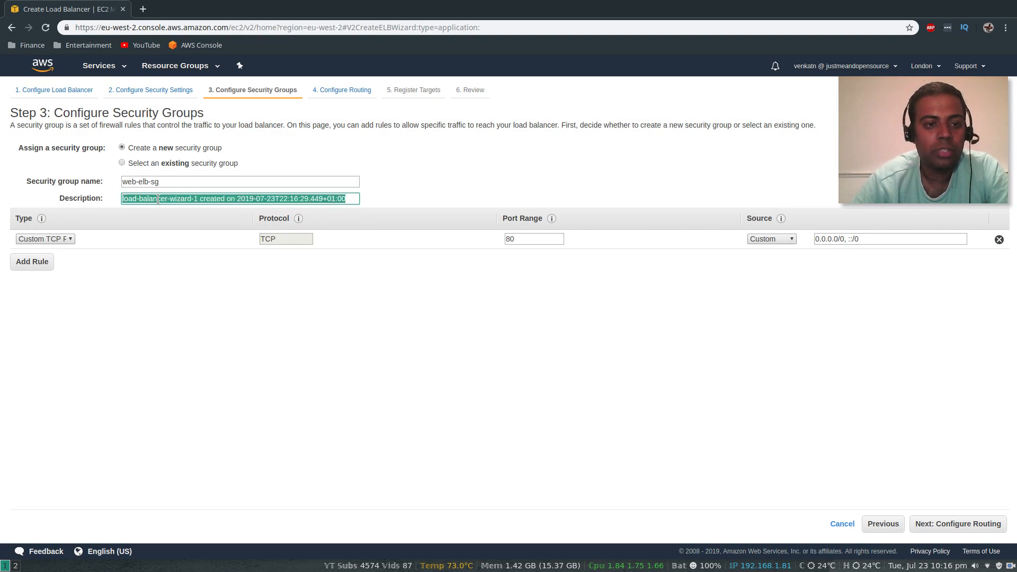
pyautogui.write('web-el')
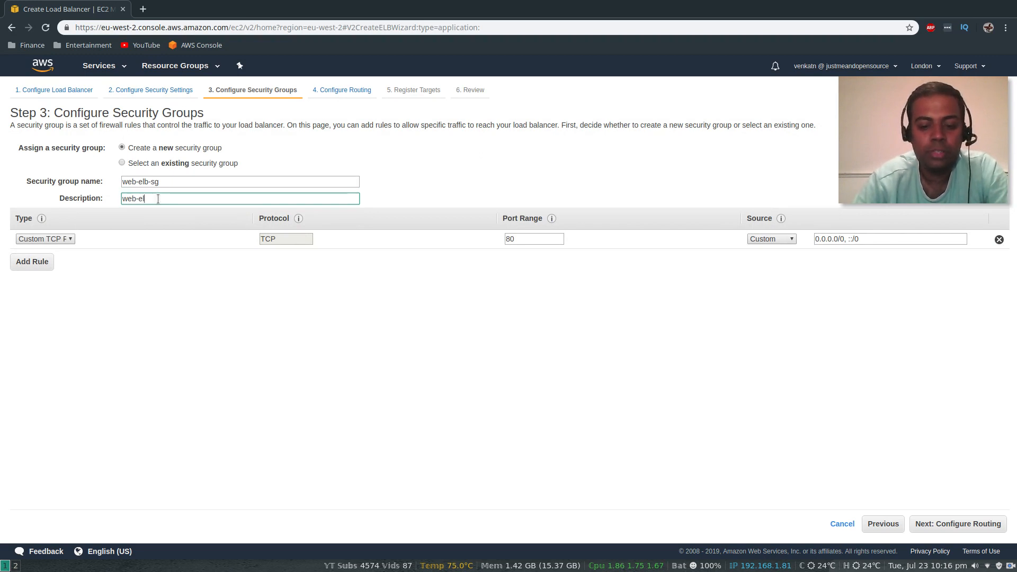
pyautogui.write('b-sg')
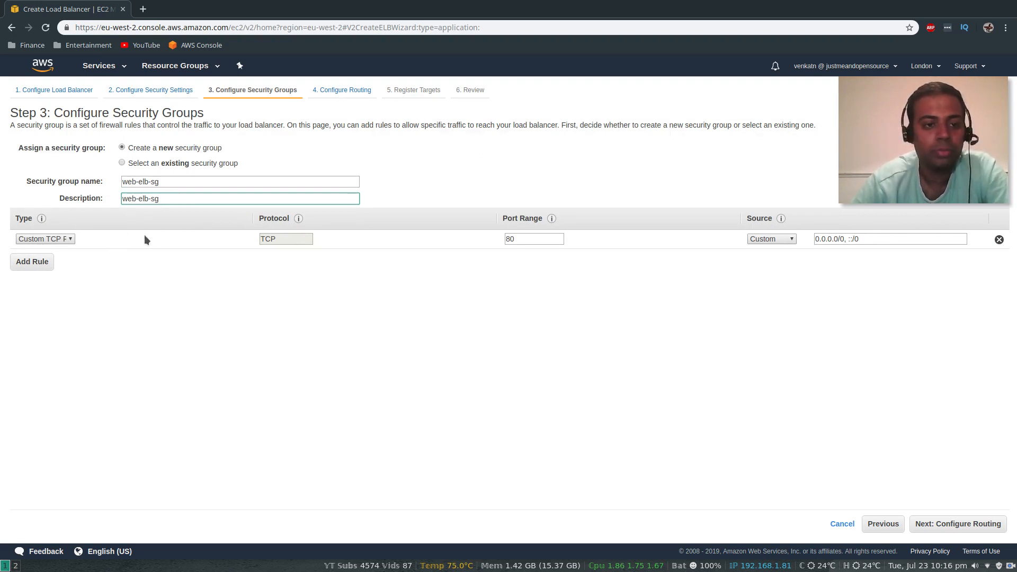
pyautogui.click(68, 239)
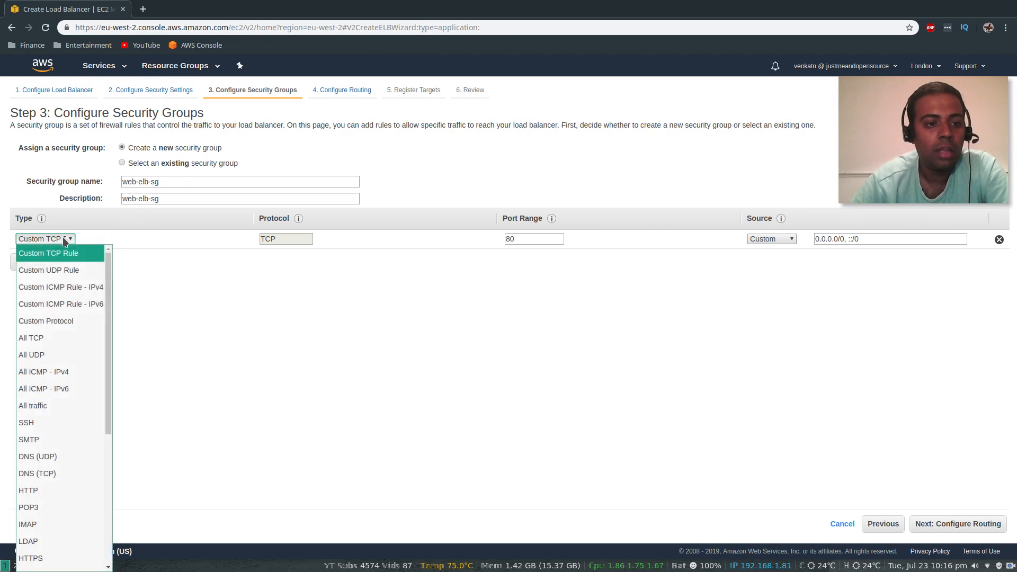
pyautogui.click(42, 491)
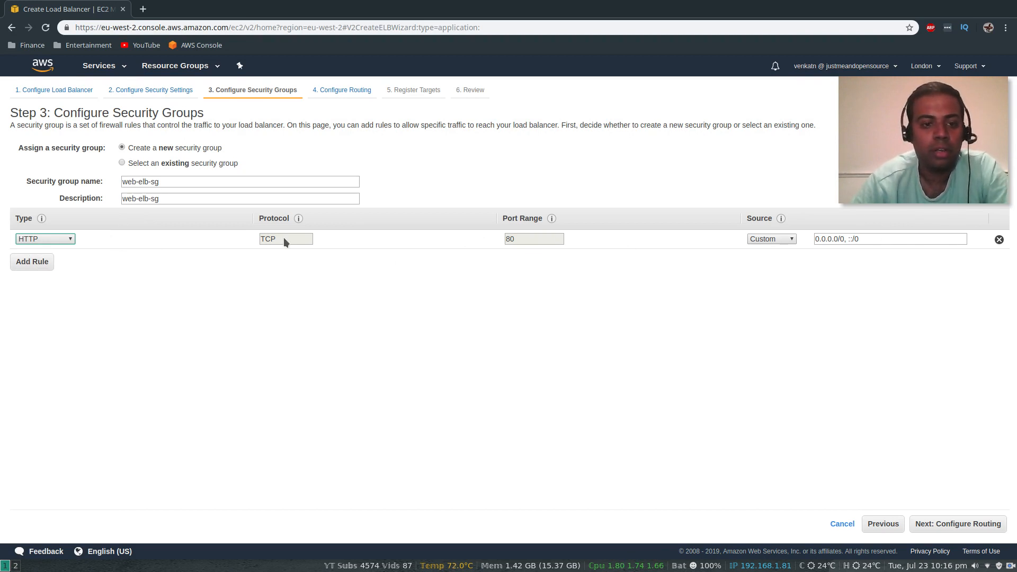
pyautogui.click(975, 526)
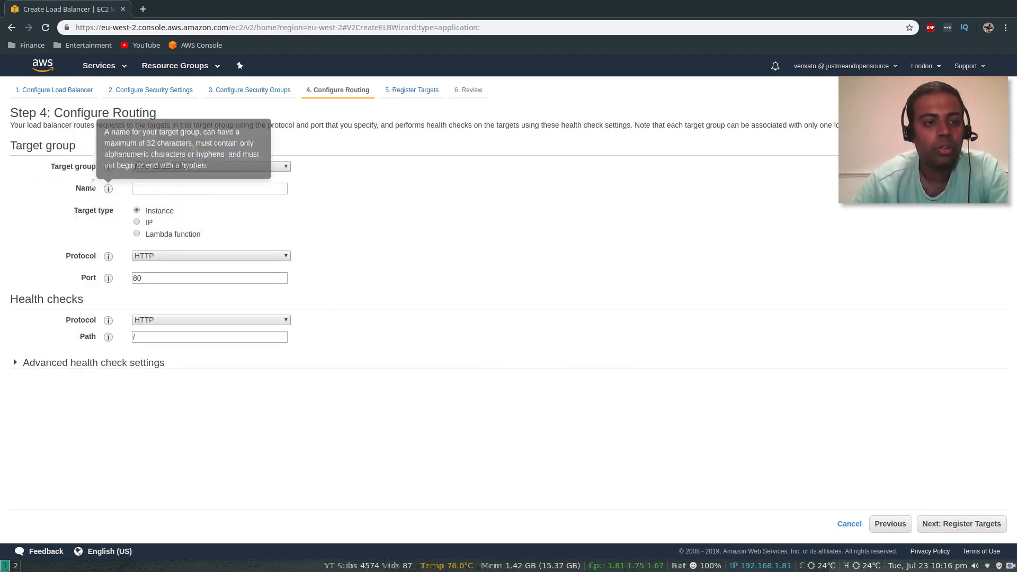
# Name the new target group web-servers-target-group and expand its advanced health check settings
pyautogui.click(158, 187)
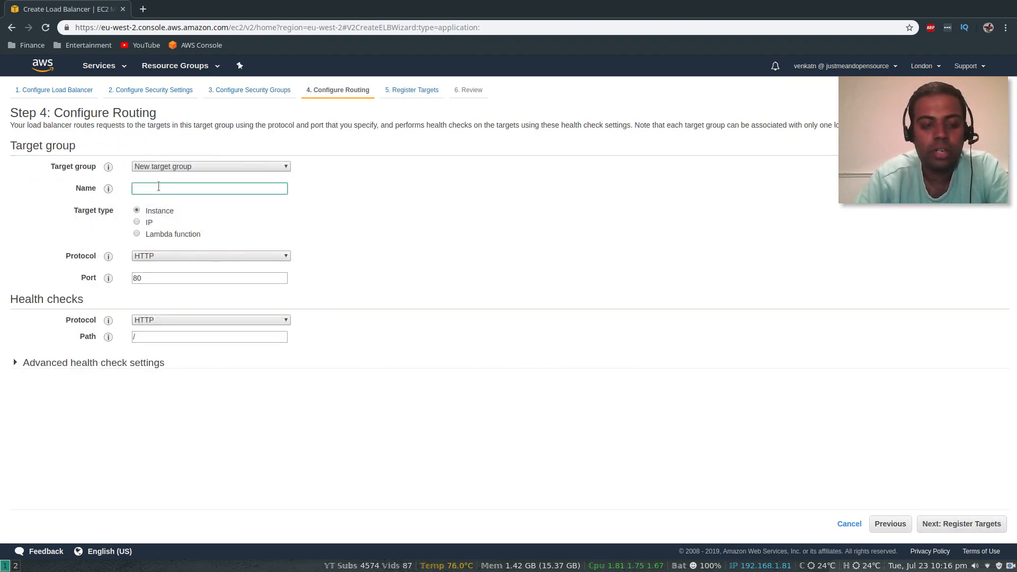
pyautogui.write('web-elb')
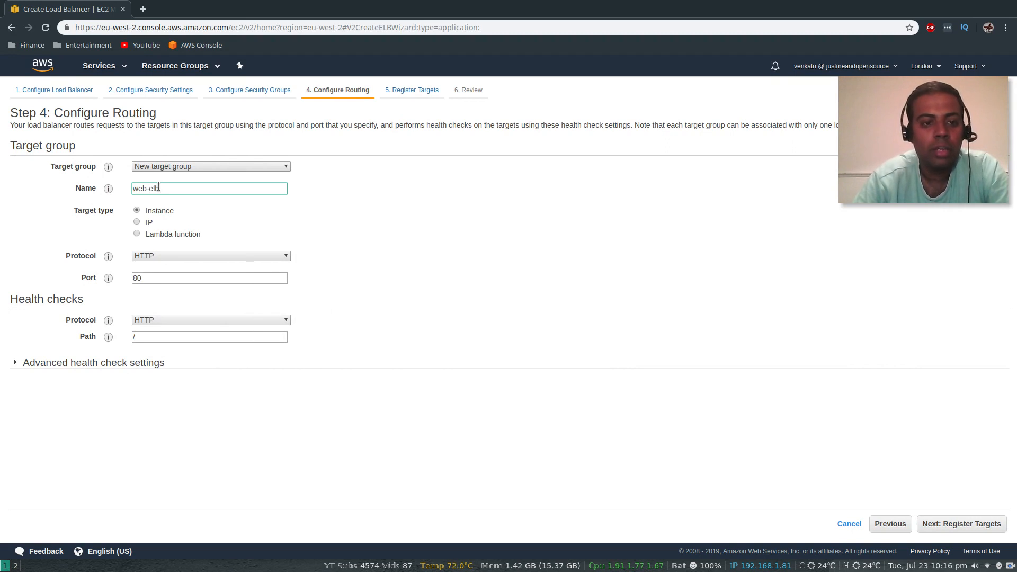
pyautogui.press('BackSpace')
pyautogui.press('BackSpace')
pyautogui.press('BackSpace')
pyautogui.write('server')
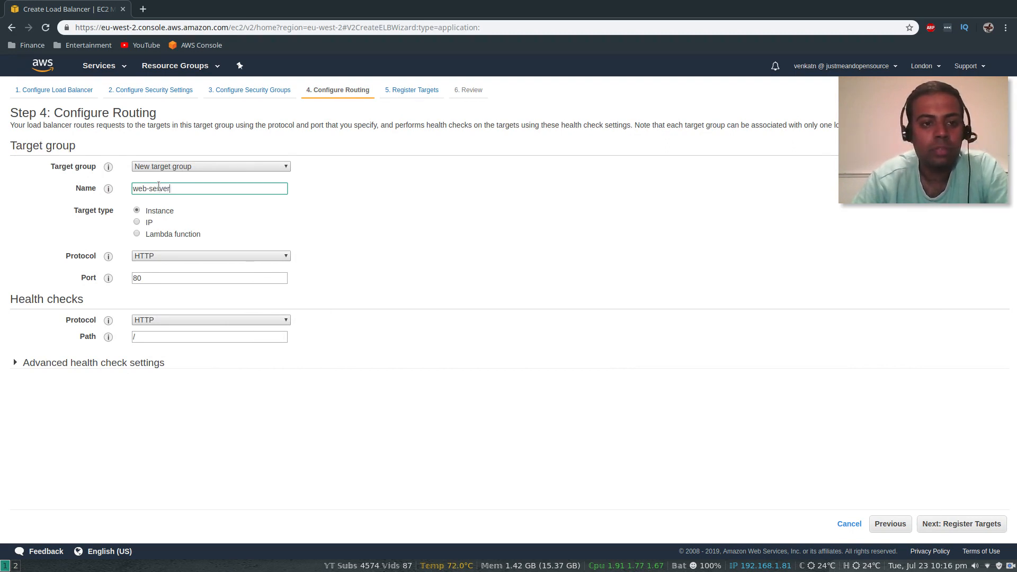
pyautogui.write('s-target-group')
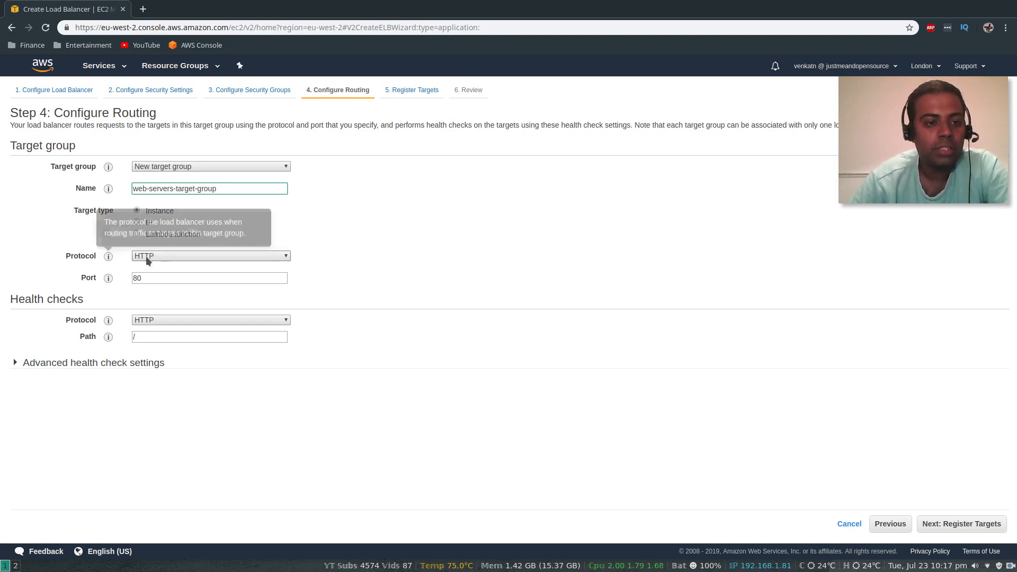
pyautogui.click(14, 364)
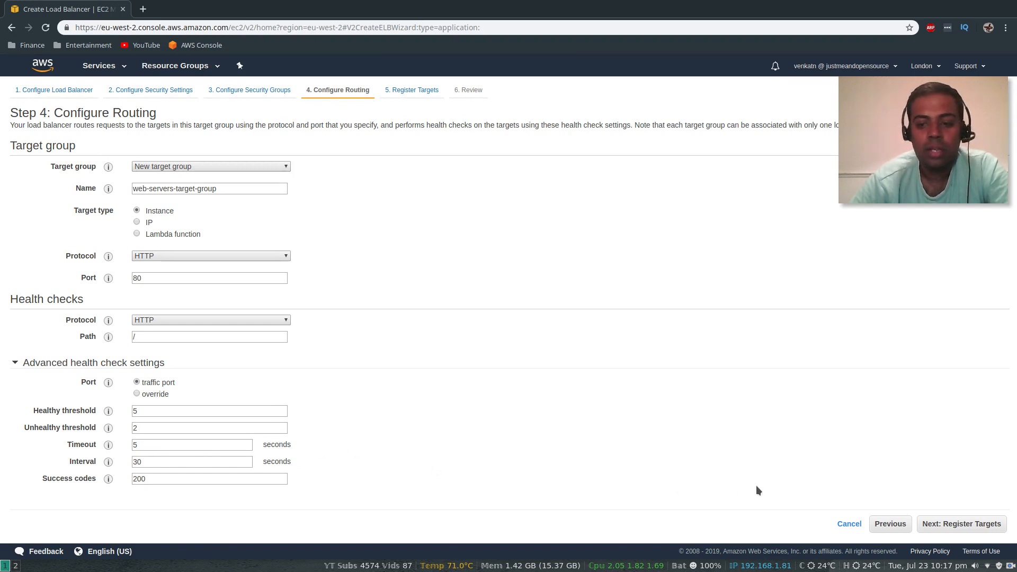
# Keep the default health check settings, register no targets, and create the web-elb load balancer from the review page
pyautogui.click(972, 525)
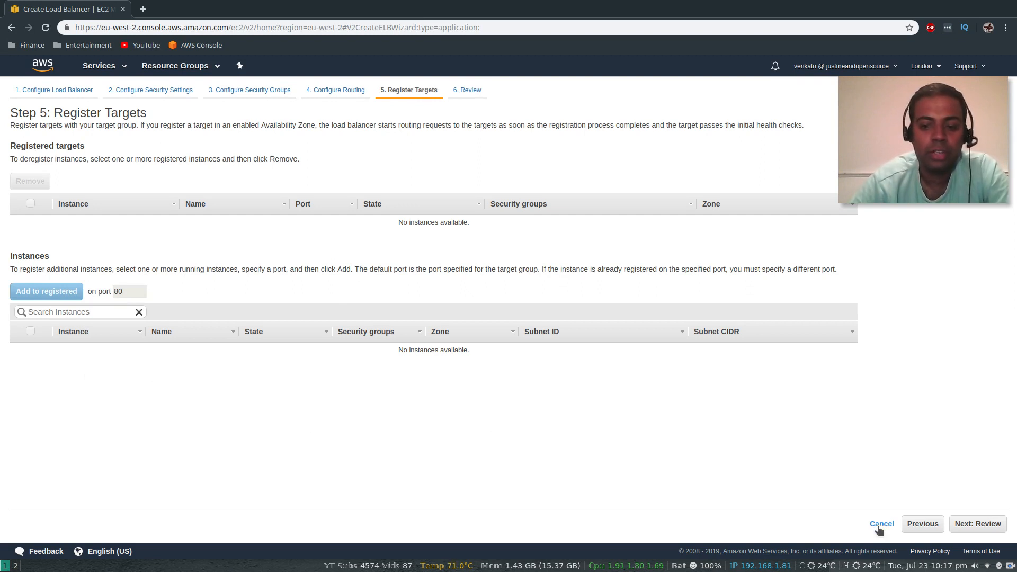
pyautogui.click(988, 525)
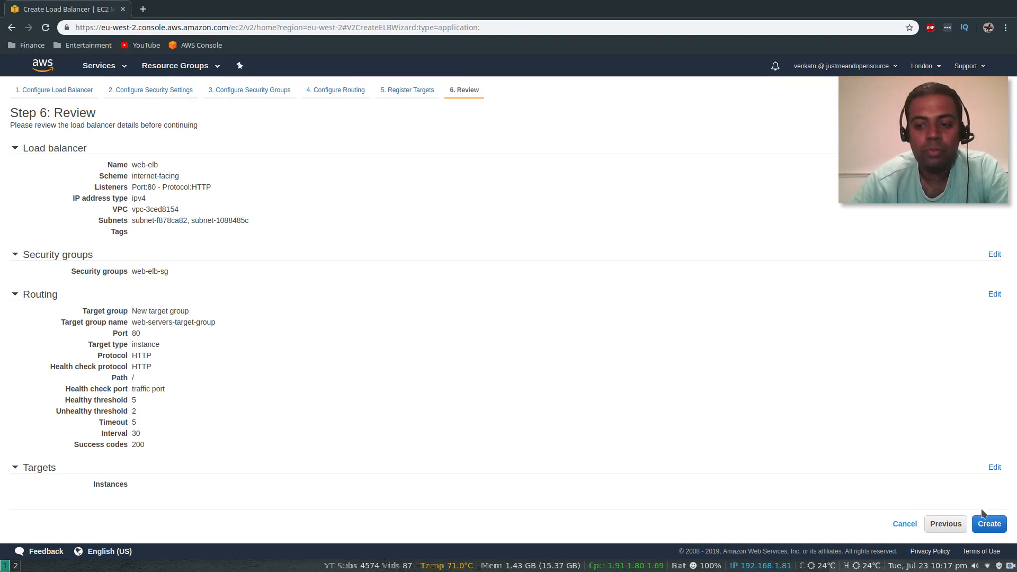
pyautogui.click(989, 524)
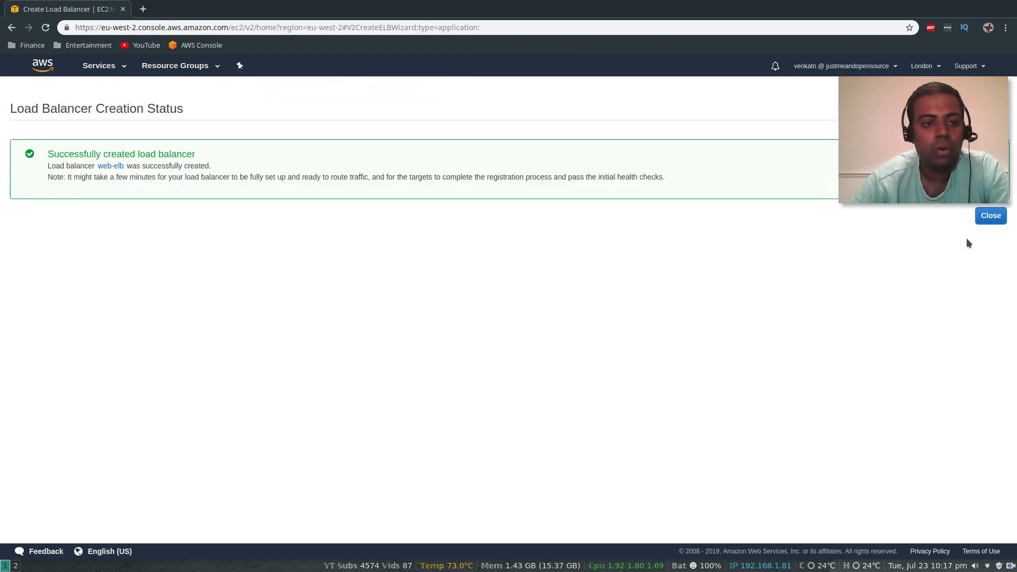
# Close the load balancer creation status and start creating an Auto Scaling group with a new launch configuration
pyautogui.click(991, 218)
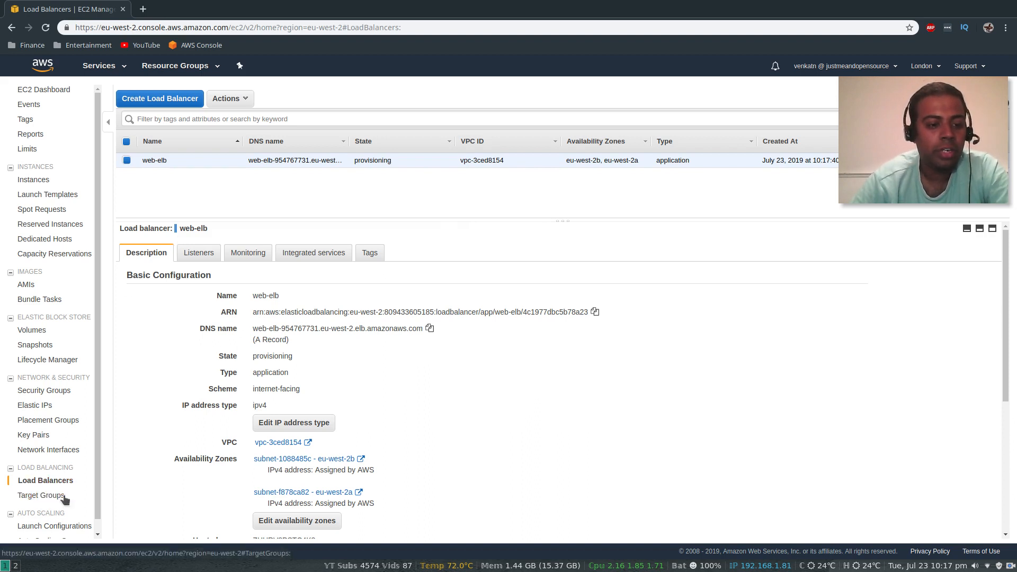
pyautogui.scroll(-1, 51, 435)
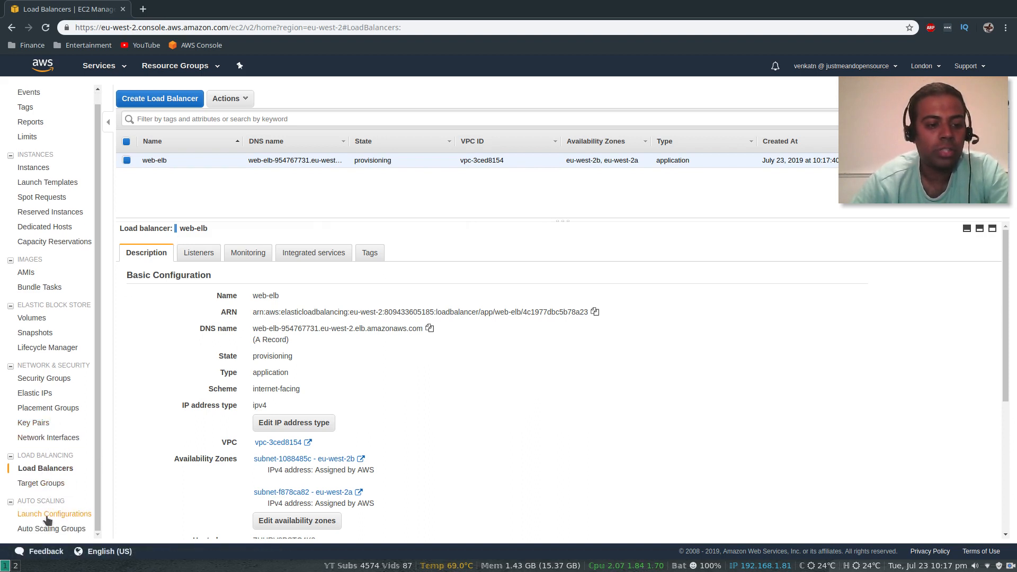
pyautogui.click(47, 528)
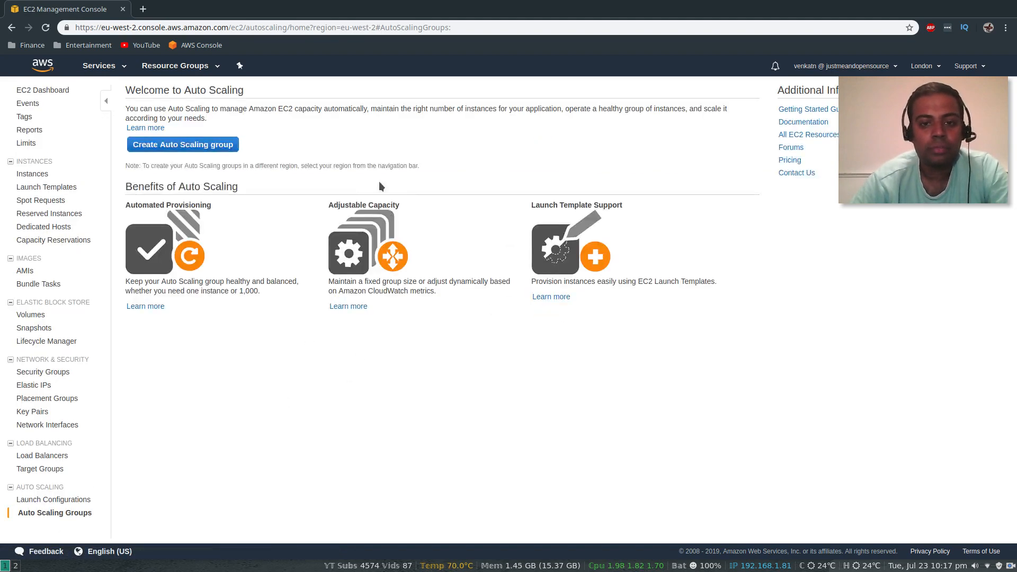
pyautogui.click(160, 145)
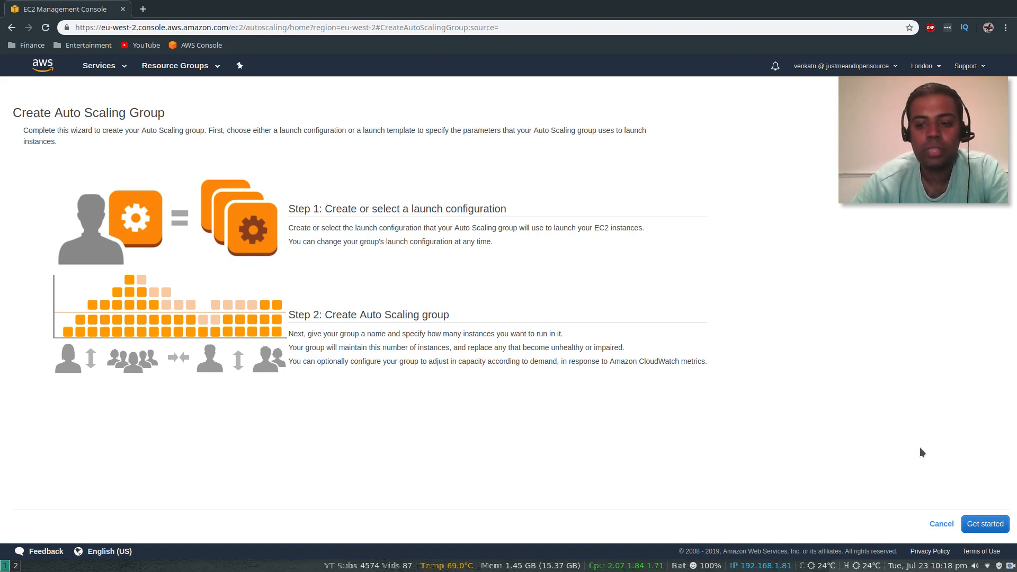
pyautogui.click(986, 524)
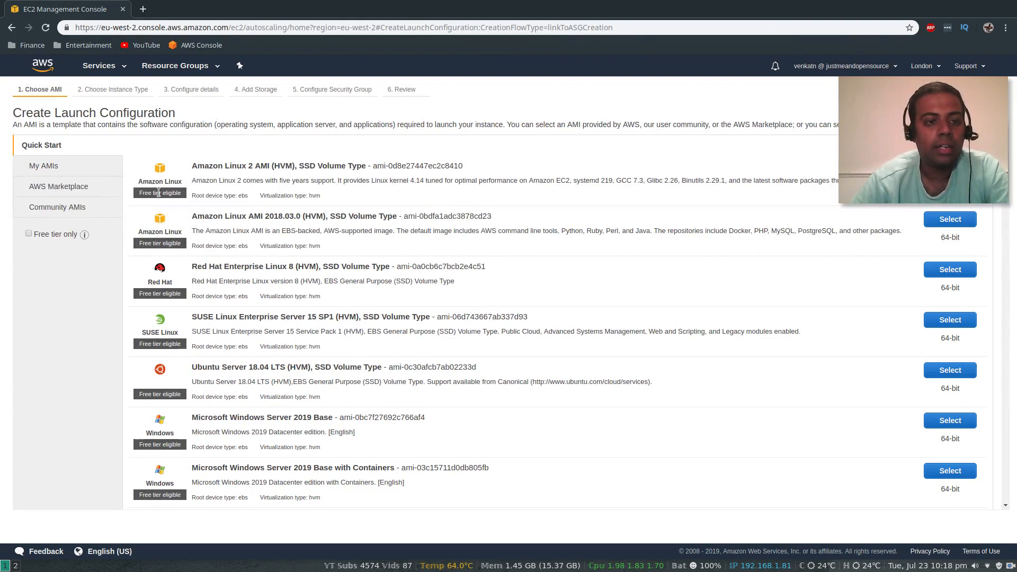
# Base the launch configuration on the my-custom-web-server AMI, keep the t2.micro instance type, and continue to the configuration details
pyautogui.click(76, 172)
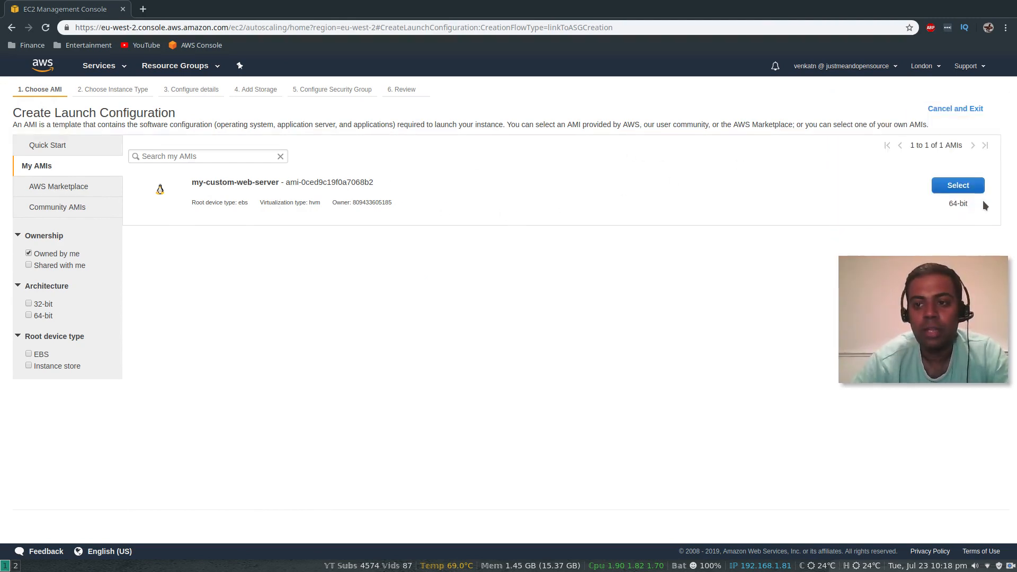
pyautogui.click(959, 186)
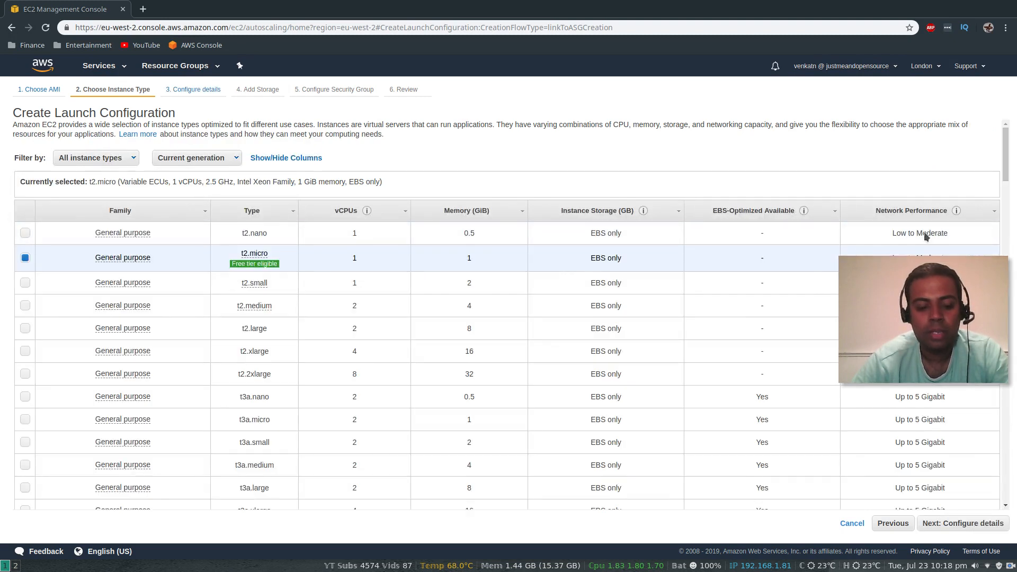
pyautogui.moveTo(938, 283); pyautogui.dragTo(943, 105)
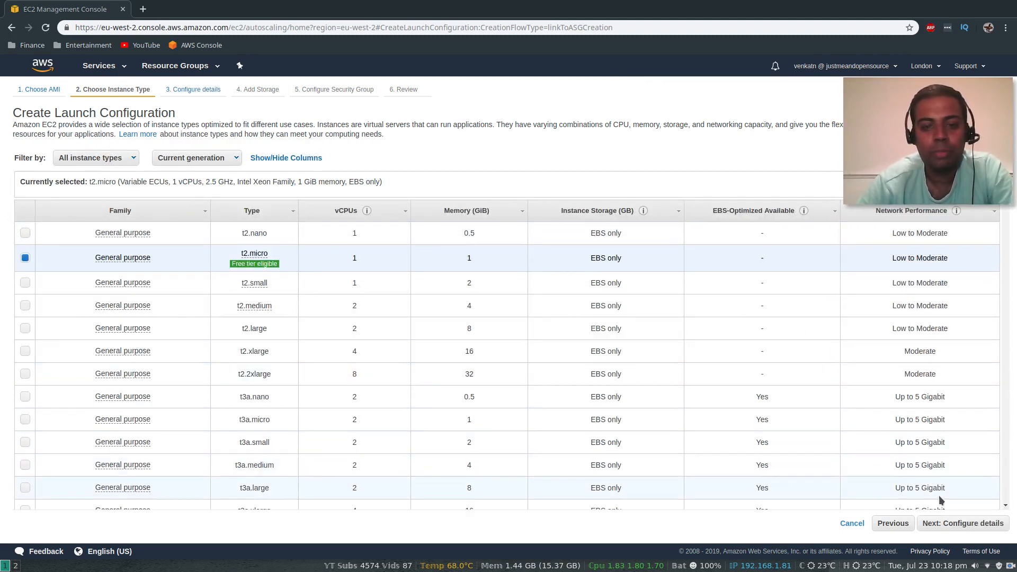
pyautogui.click(977, 524)
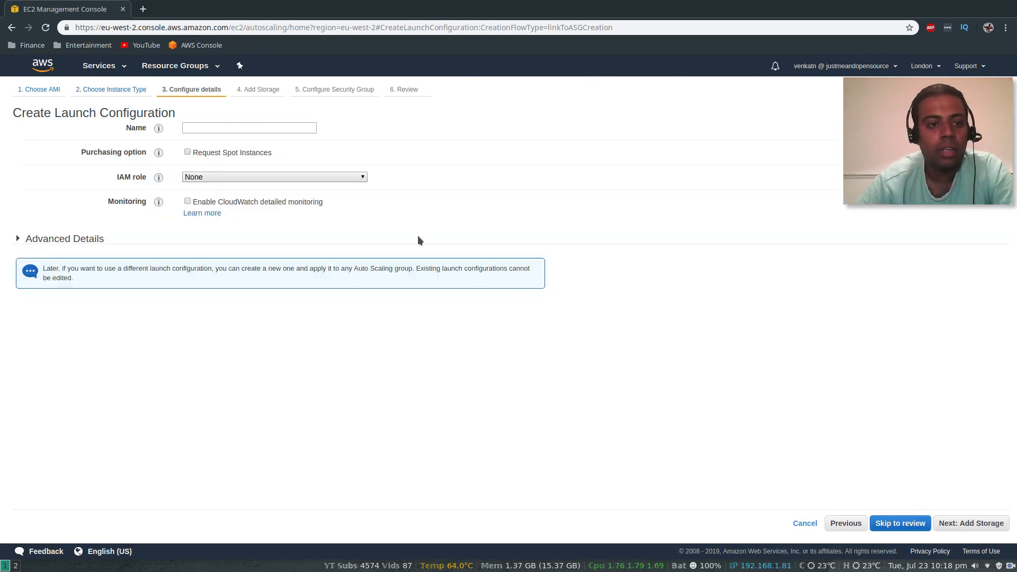
# Name the launch configuration web-server-lc, keep the default advanced details and storage, and continue to its security group
pyautogui.click(200, 126)
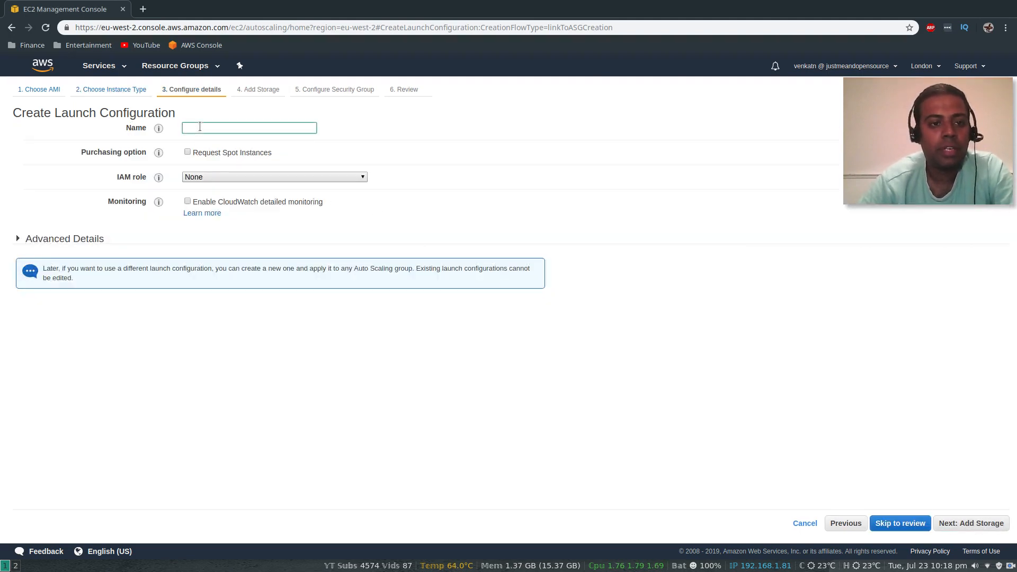
pyautogui.write('web-server-l')
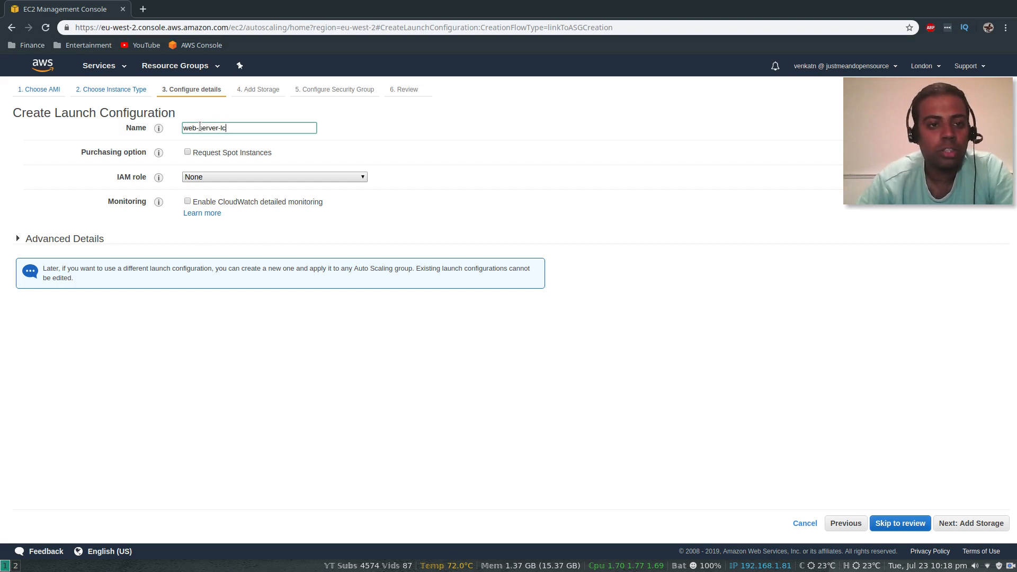
pyautogui.write('c')
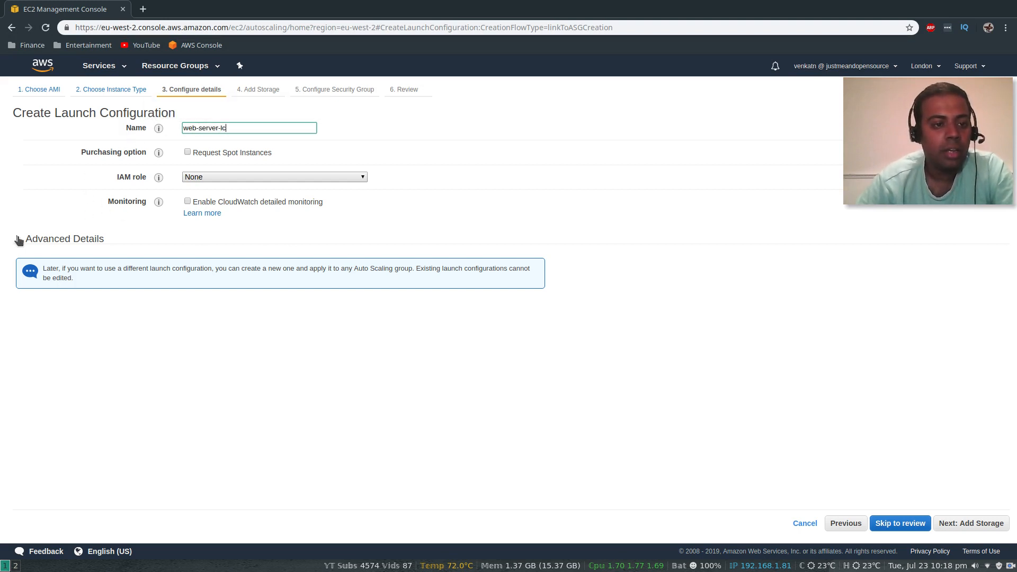
pyautogui.click(73, 237)
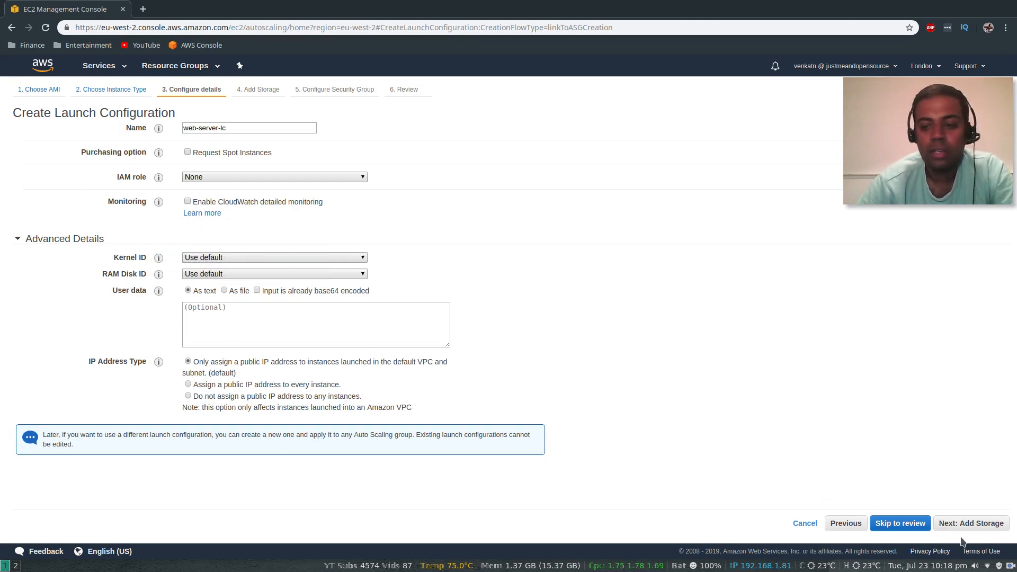
pyautogui.click(971, 524)
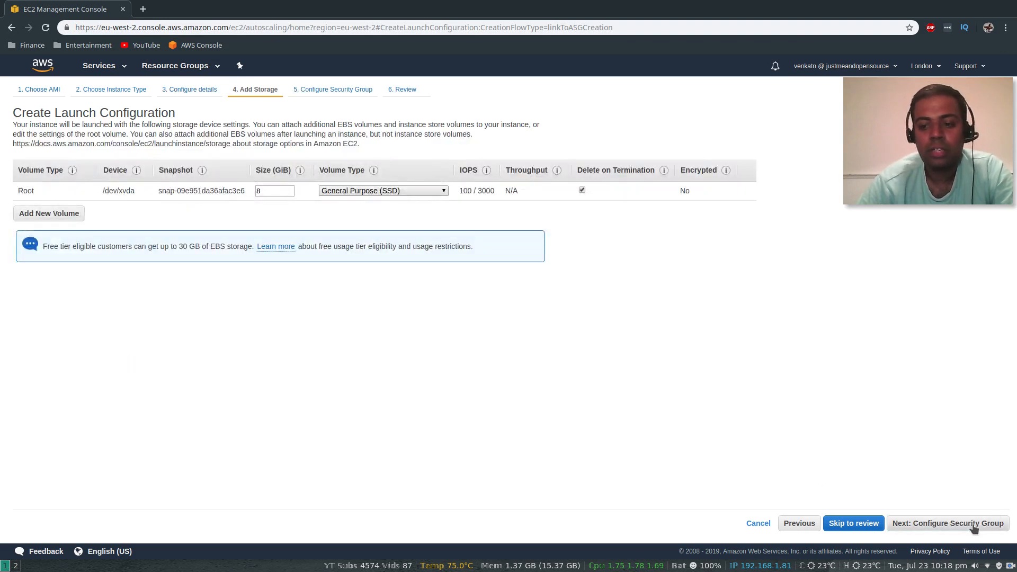
pyautogui.click(973, 524)
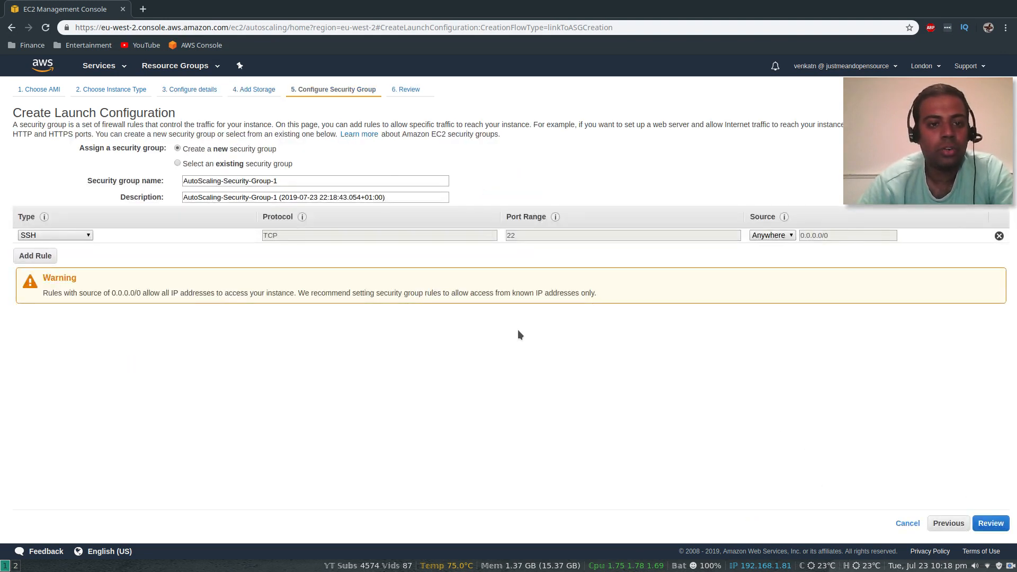
# Set both the name and description of the new security group to web-server-sg
pyautogui.tripleClick(285, 179)
pyautogui.write('web-')
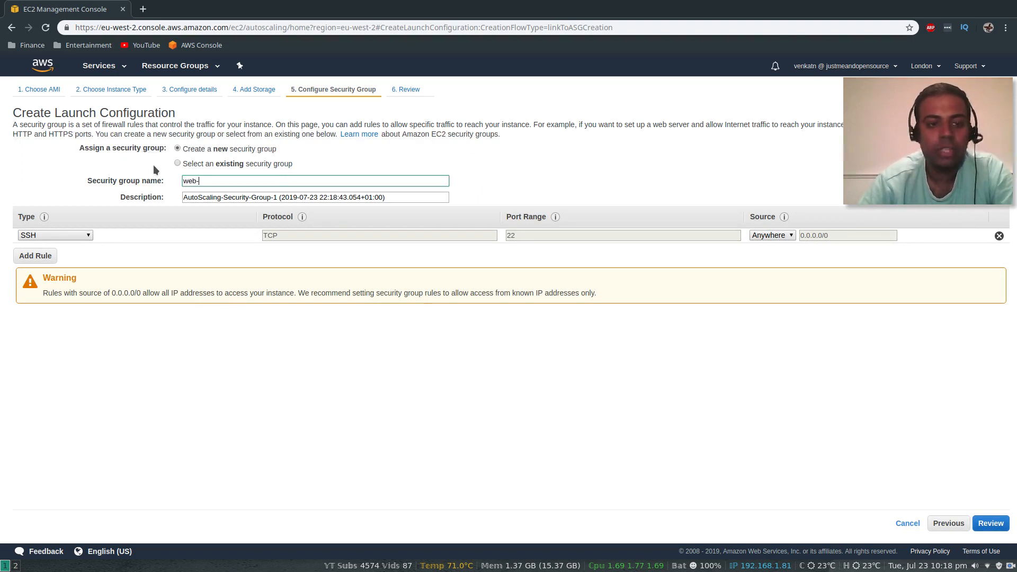
pyautogui.write('server-sg')
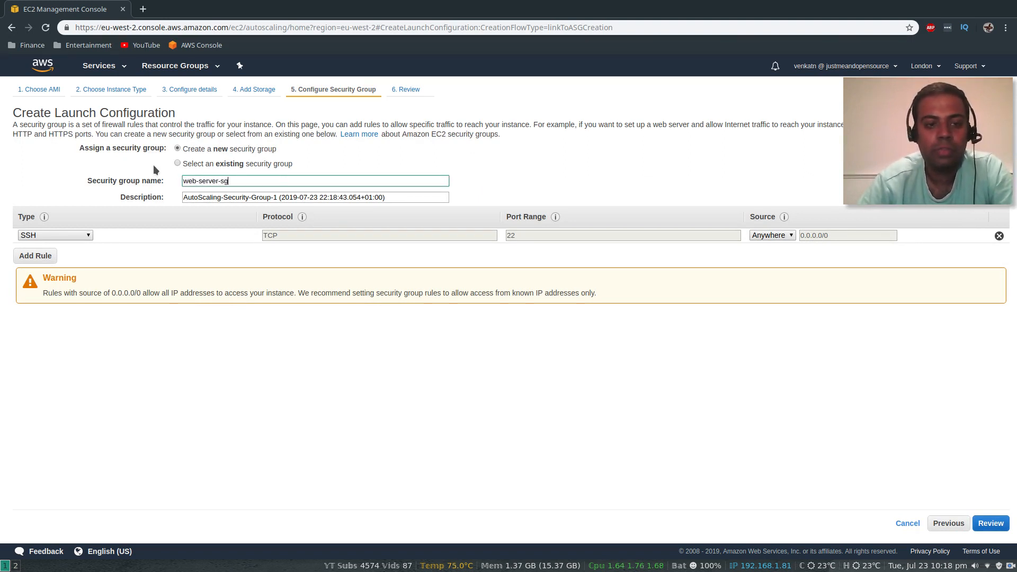
pyautogui.moveTo(391, 200); pyautogui.dragTo(176, 187)
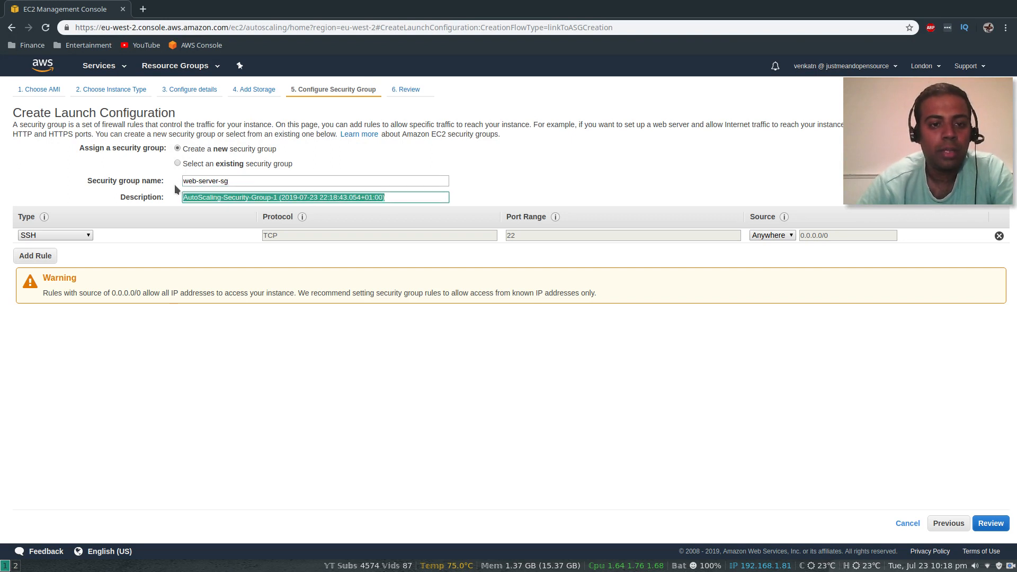
pyautogui.write('web-serv')
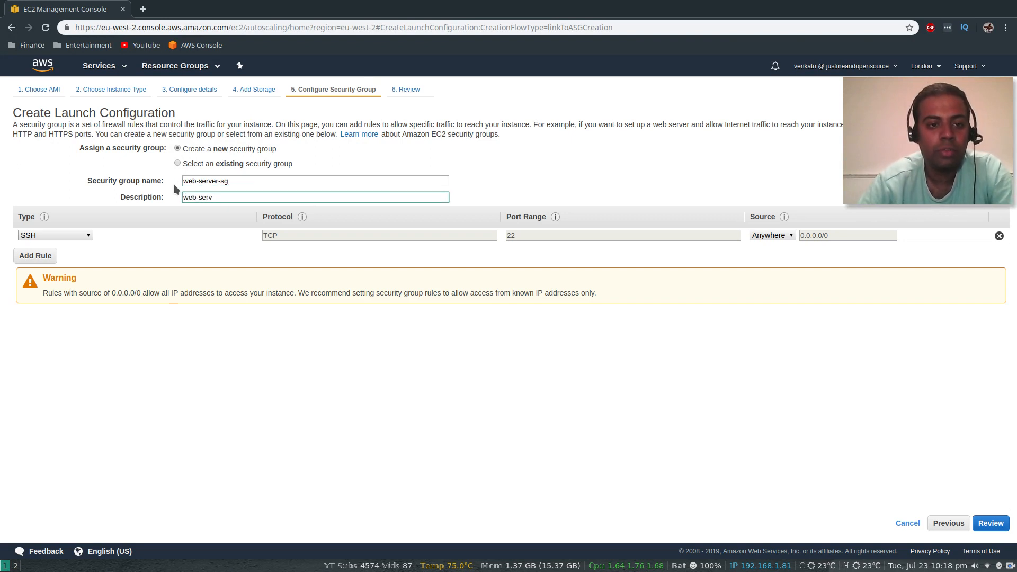
pyautogui.write('er-sg')
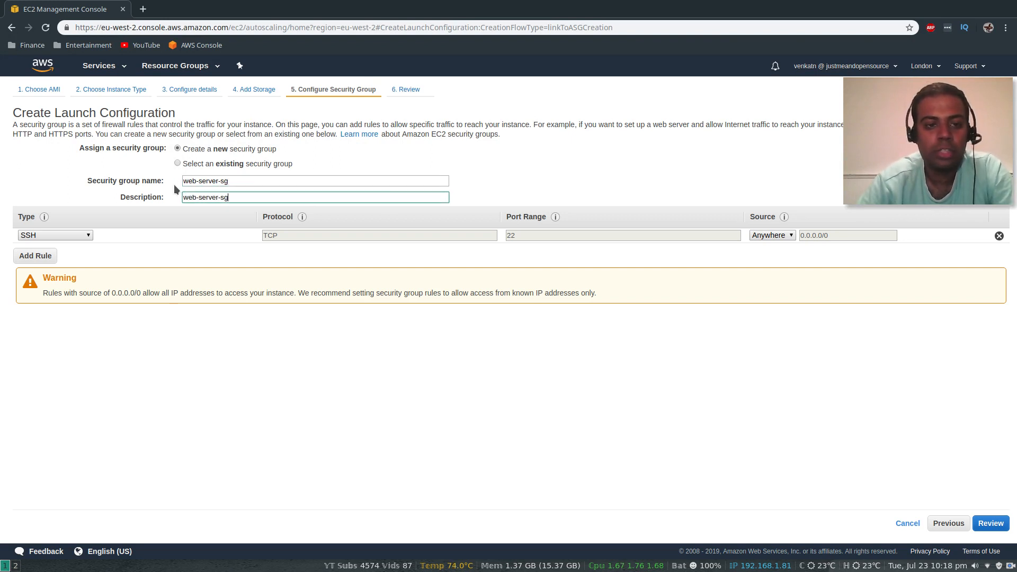
# Change the security group rule to HTTP with a Custom IP source pointing to the web-elb-sg security group
pyautogui.click(67, 234)
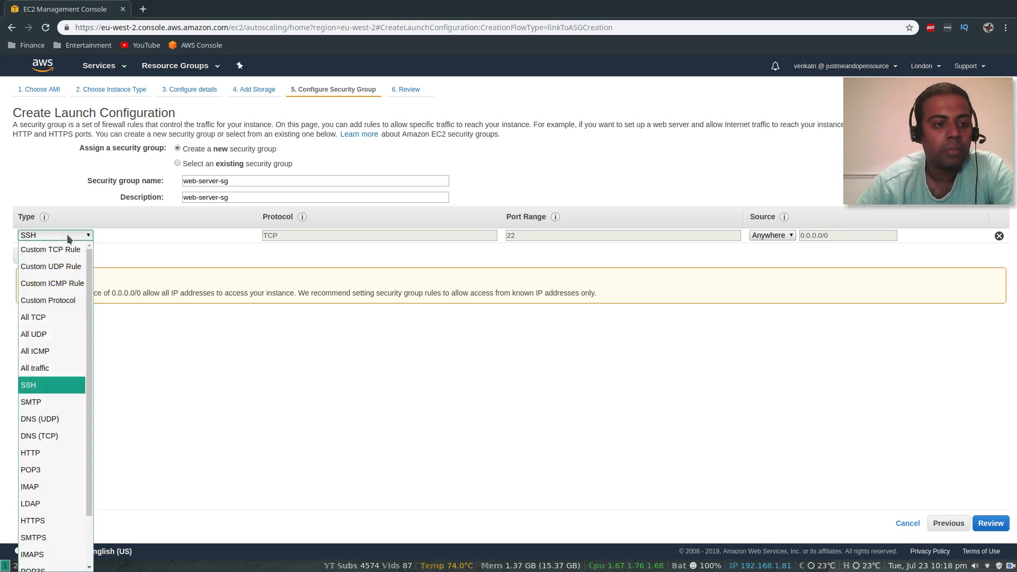
pyautogui.click(56, 454)
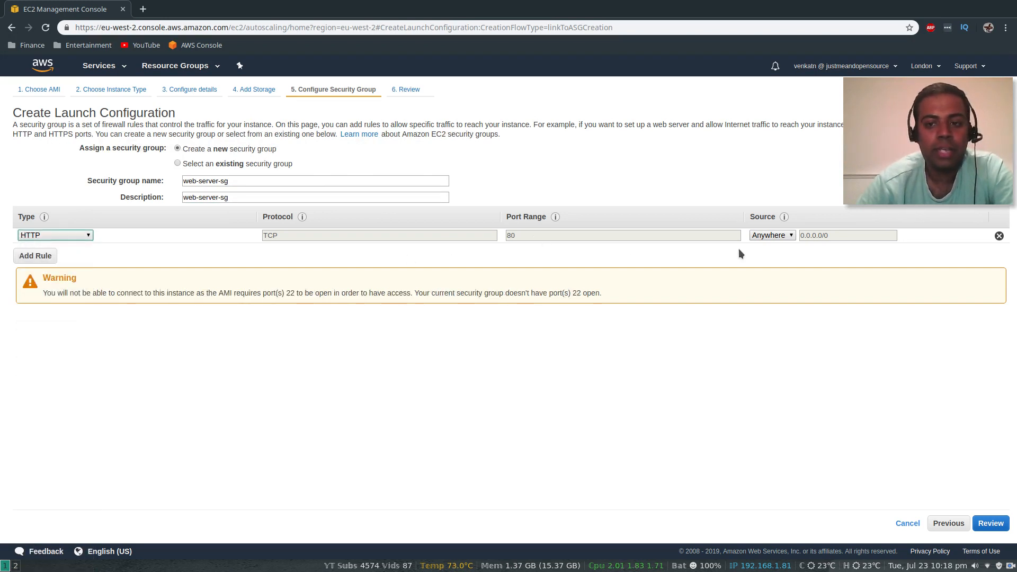
pyautogui.click(785, 234)
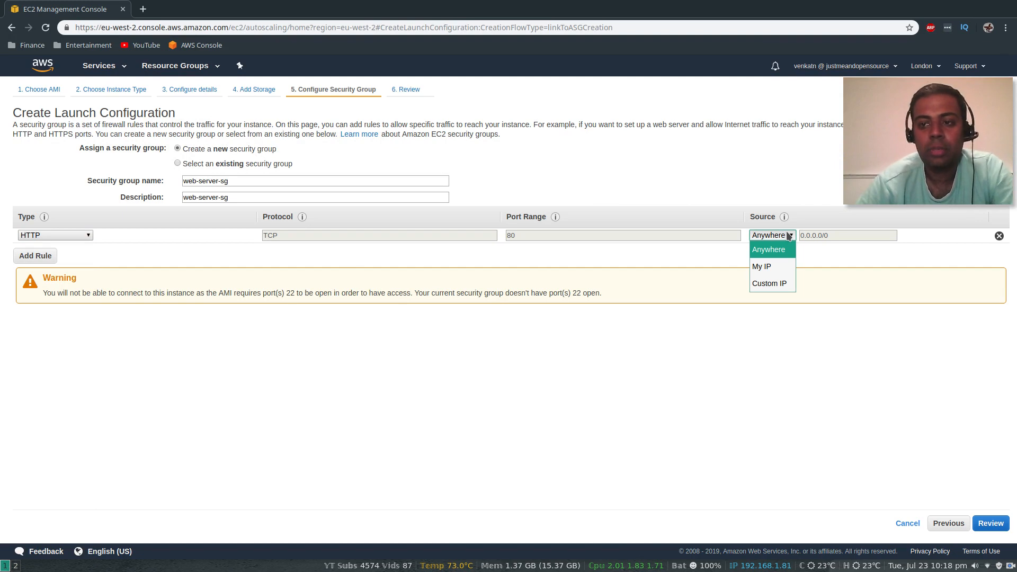
pyautogui.press('super+2')
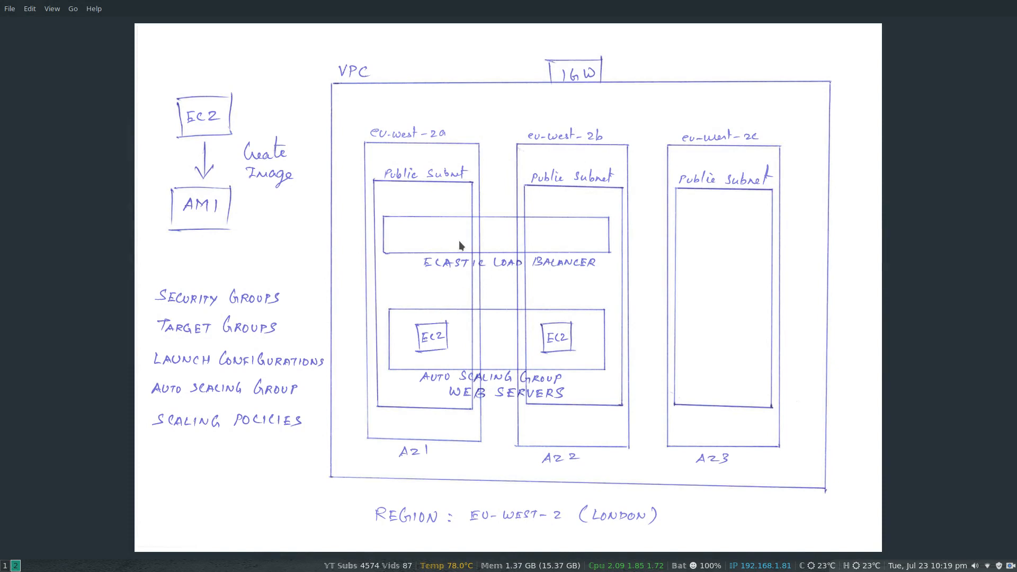
pyautogui.press('super+1')
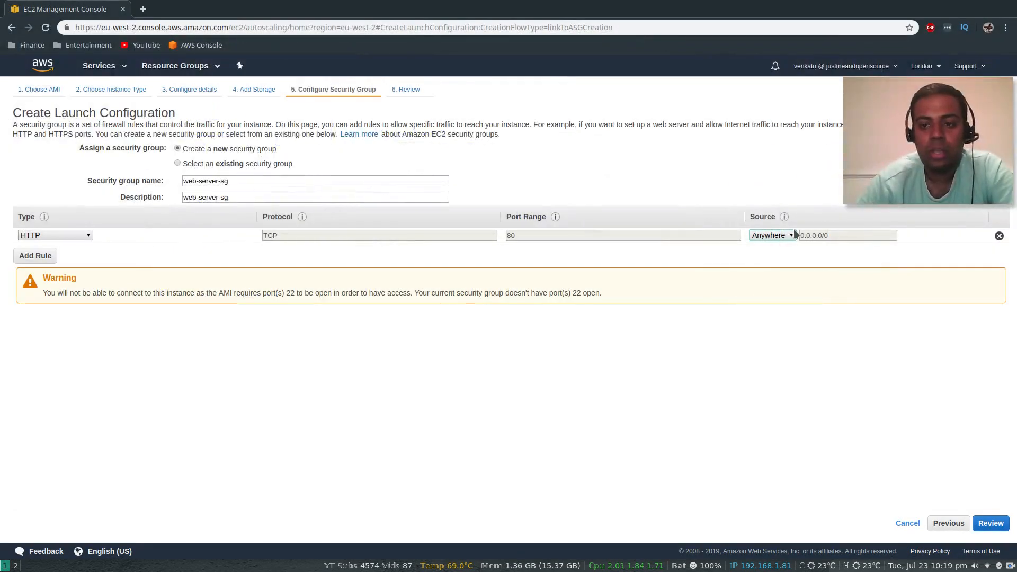
pyautogui.click(780, 234)
pyautogui.click(770, 284)
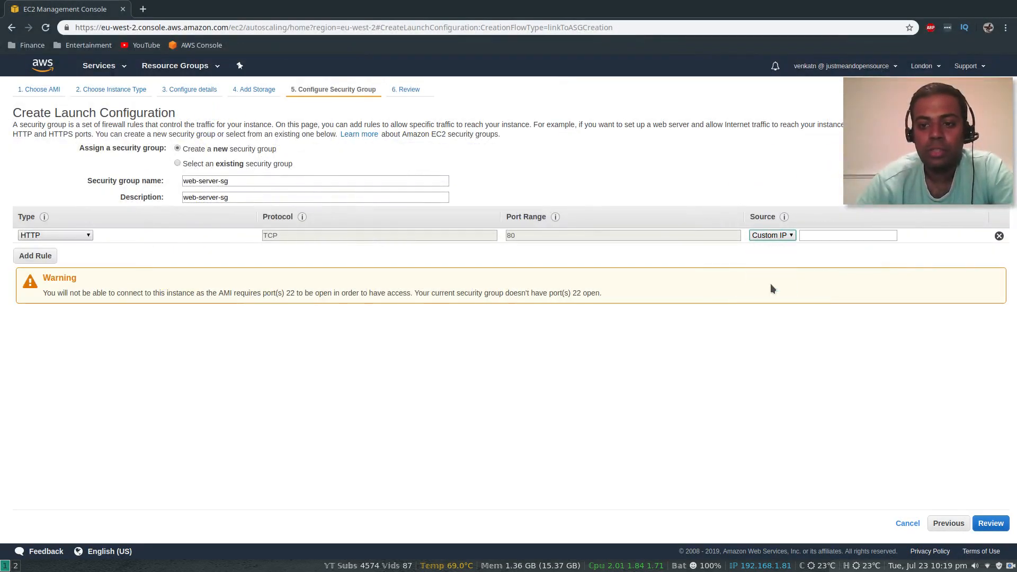
pyautogui.click(824, 234)
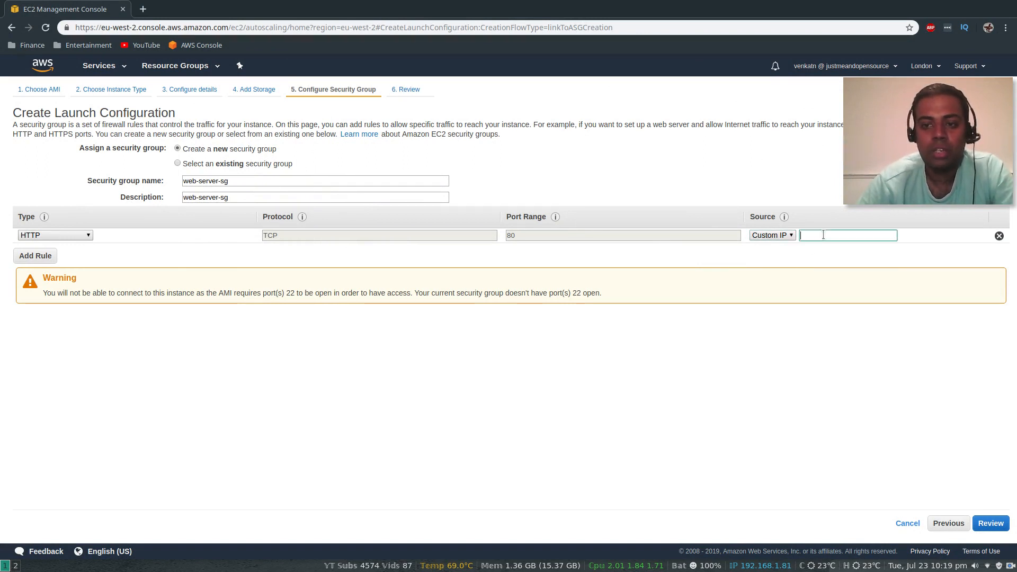
pyautogui.write('sg')
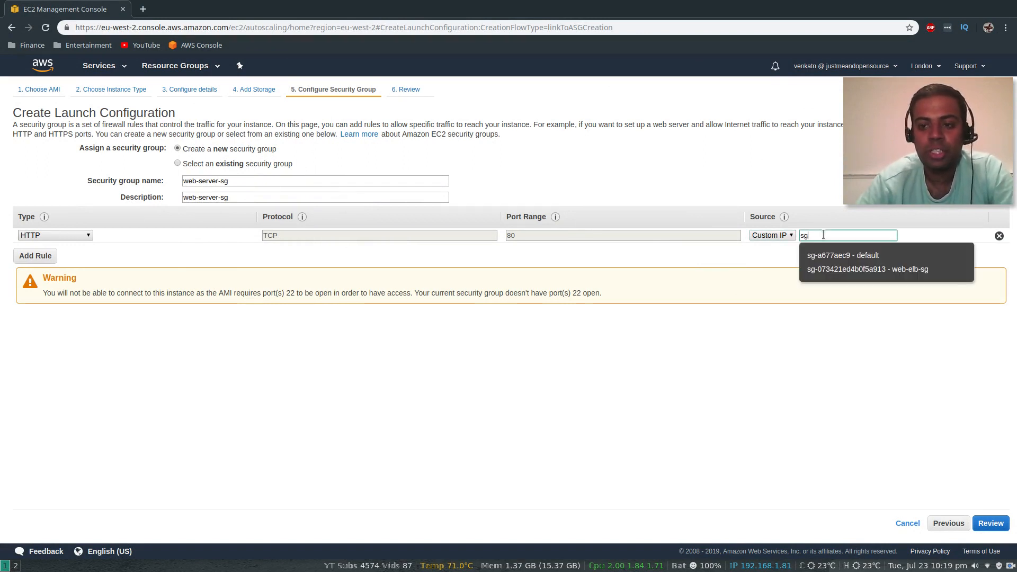
pyautogui.click(905, 270)
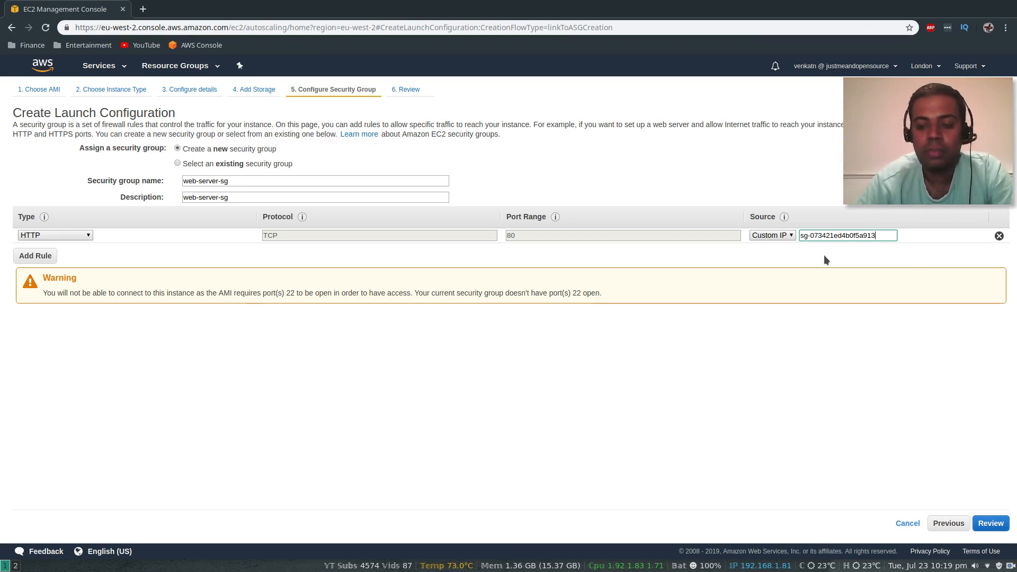
# Review and create the launch configuration with the existing web-server-demo key pair, acknowledging access to its private key file
pyautogui.click(991, 525)
pyautogui.click(959, 527)
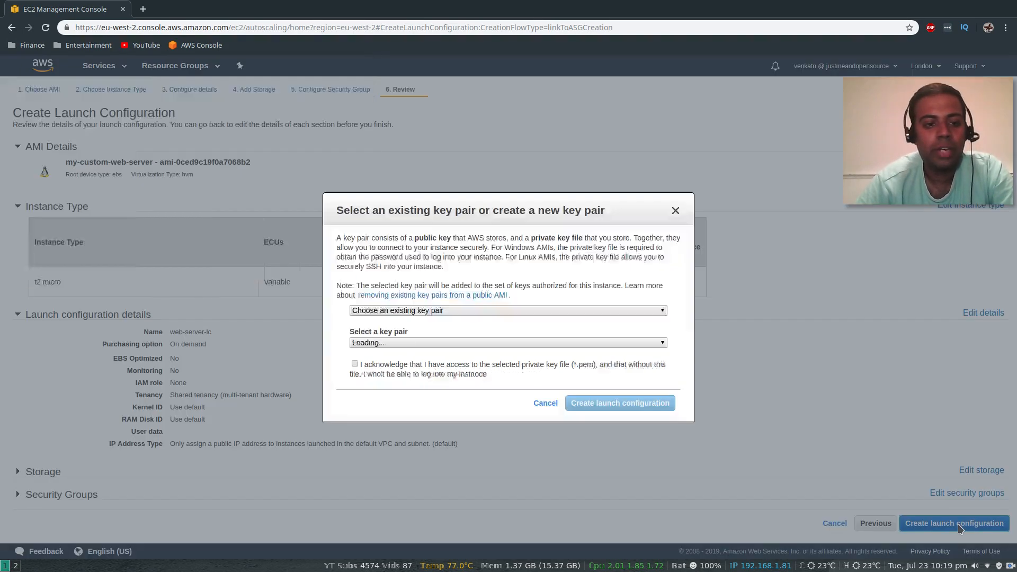
pyautogui.click(355, 364)
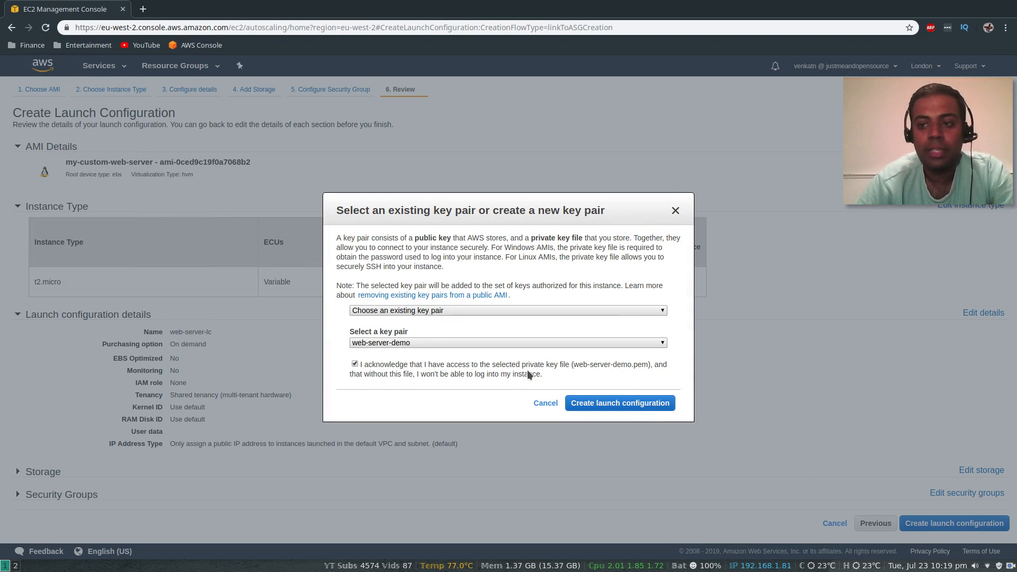
pyautogui.click(612, 405)
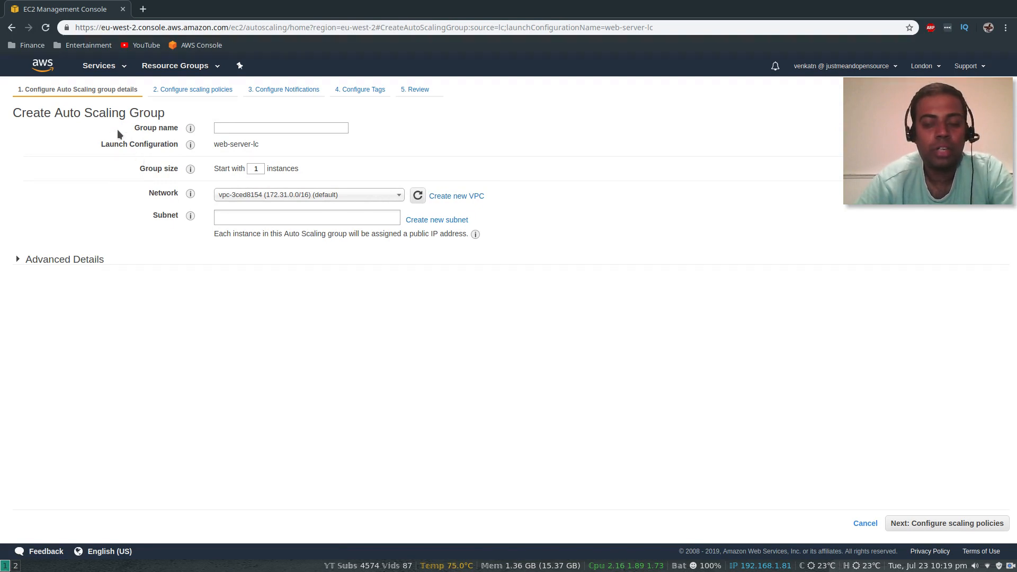
# Name the Auto Scaling group web-server-asg and set its group size to start with 2 instances
pyautogui.click(229, 129)
pyautogui.write('web-server-a')
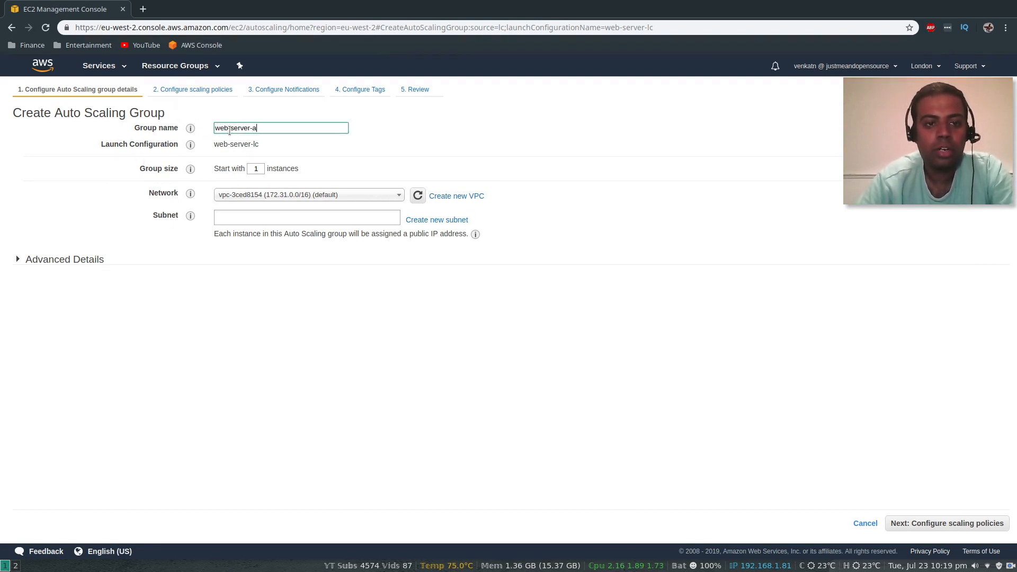
pyautogui.write('sg')
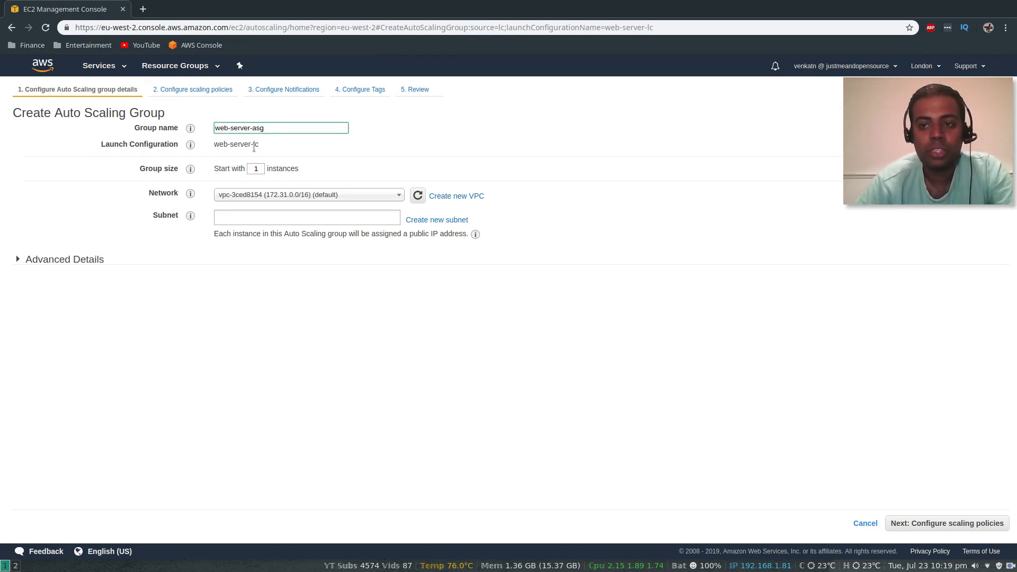
pyautogui.doubleClick(257, 169)
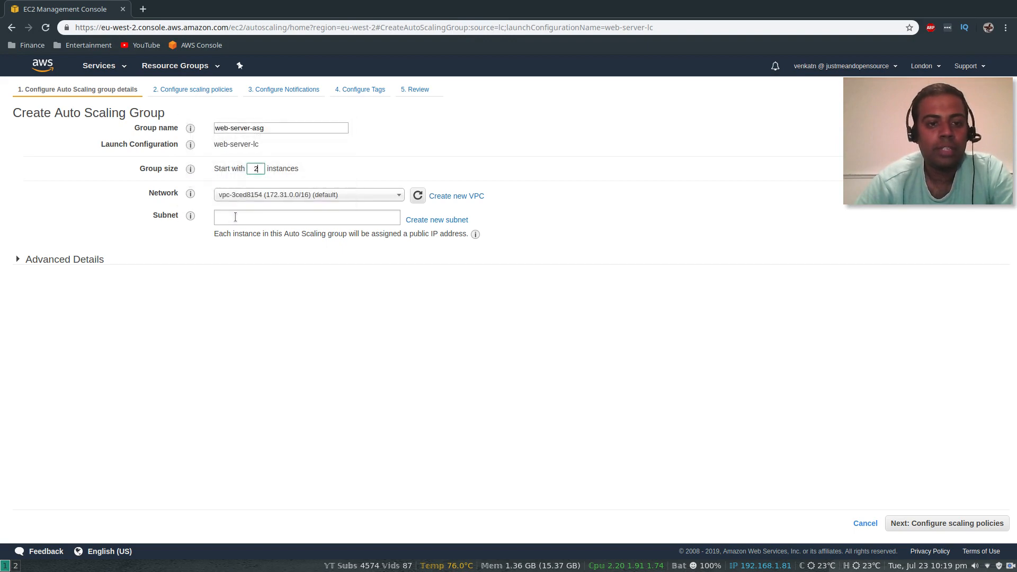
# Add the default subnets in eu-west-2a (172.31.16.0/20) and eu-west-2b (172.31.32.0/20) to the Auto Scaling group
pyautogui.press('super+2')
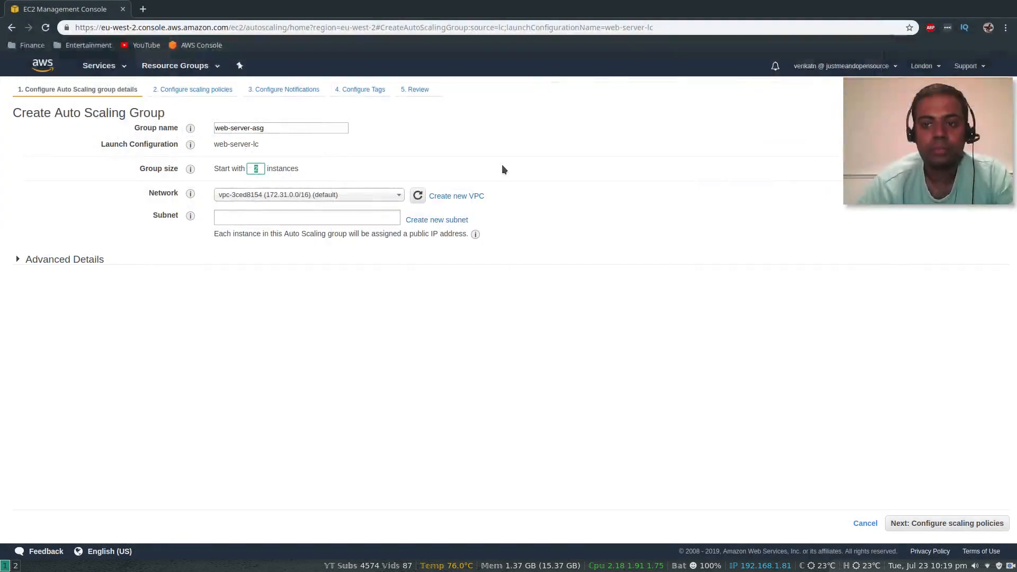
pyautogui.click(283, 216)
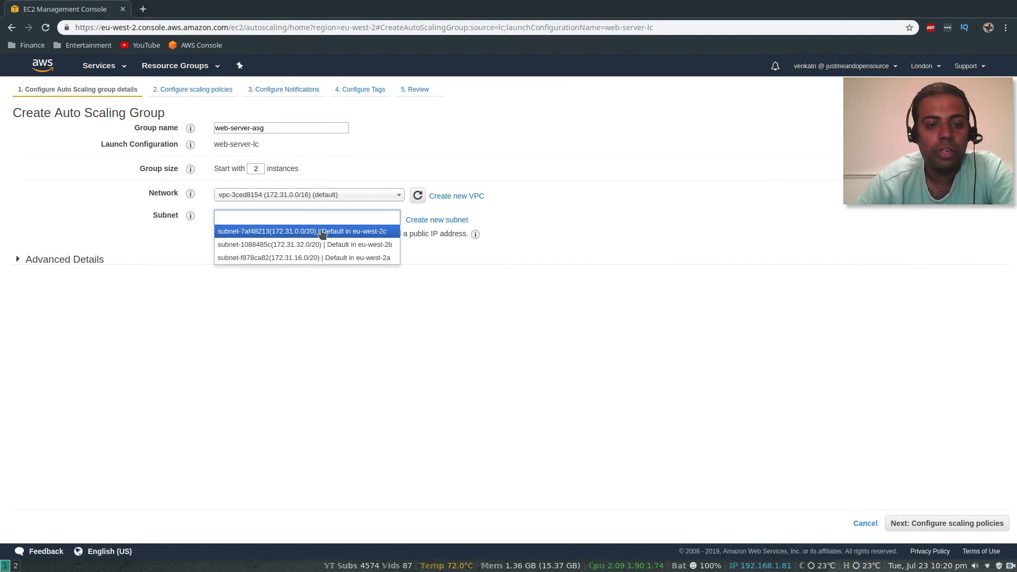
pyautogui.click(352, 259)
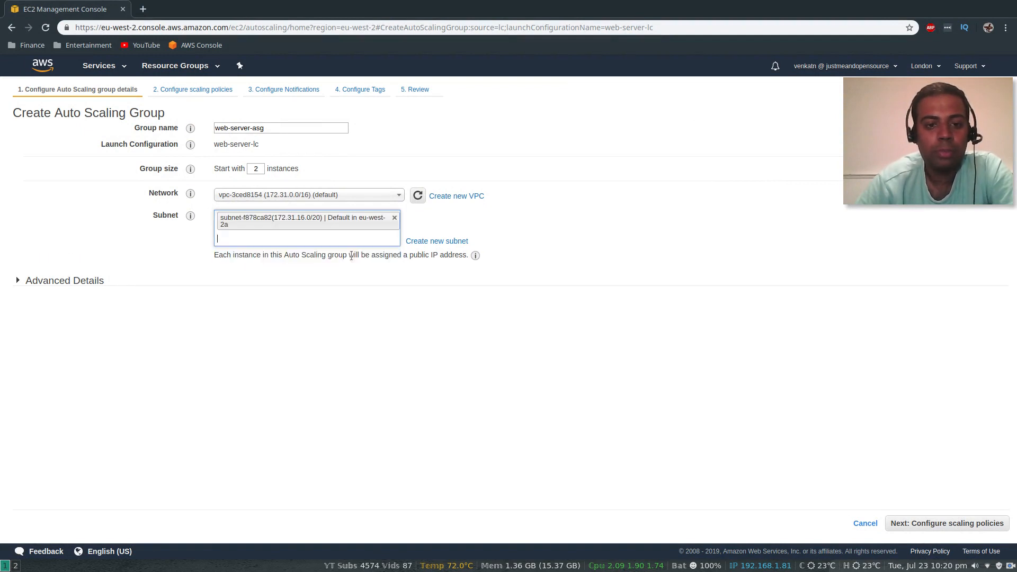
pyautogui.click(308, 238)
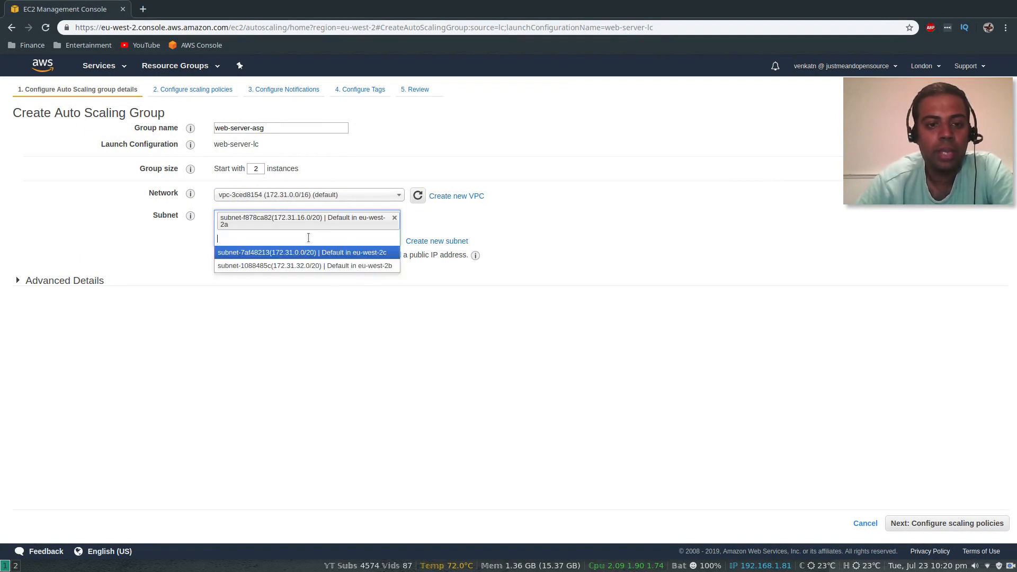
pyautogui.click(352, 266)
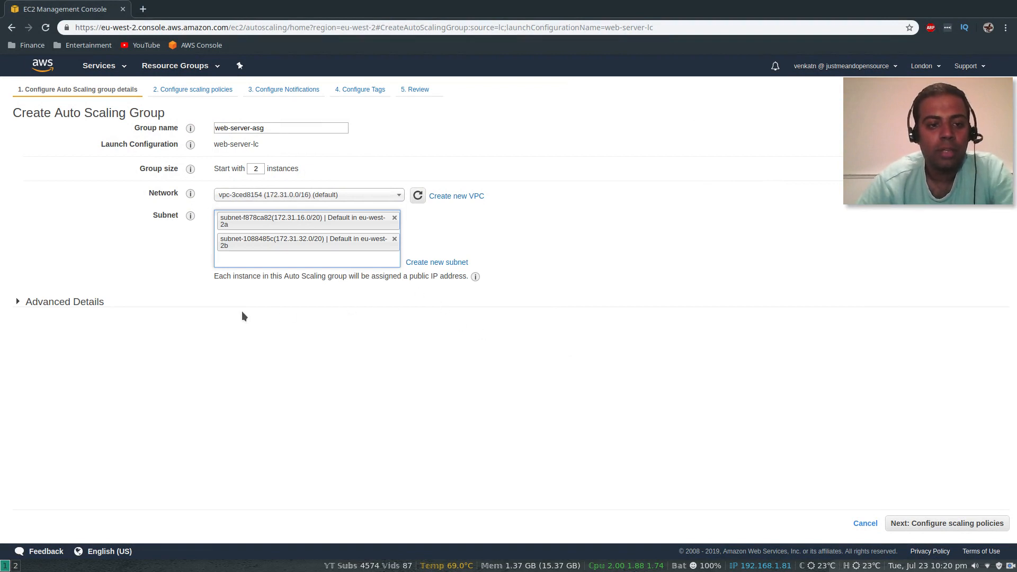
# In the advanced details, let the group receive traffic from load balancers through the web-servers-target-group target group
pyautogui.click(16, 301)
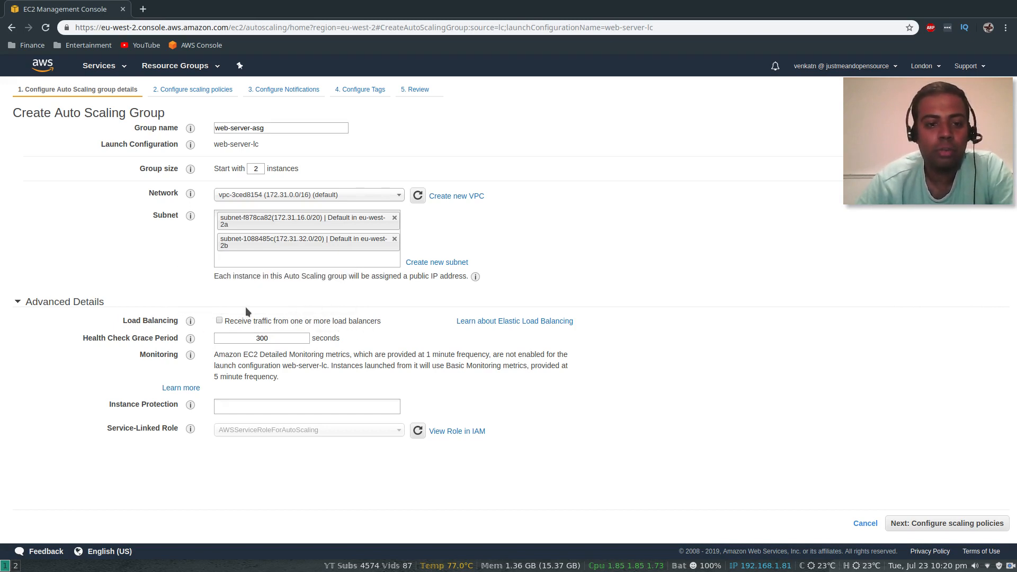
pyautogui.click(219, 321)
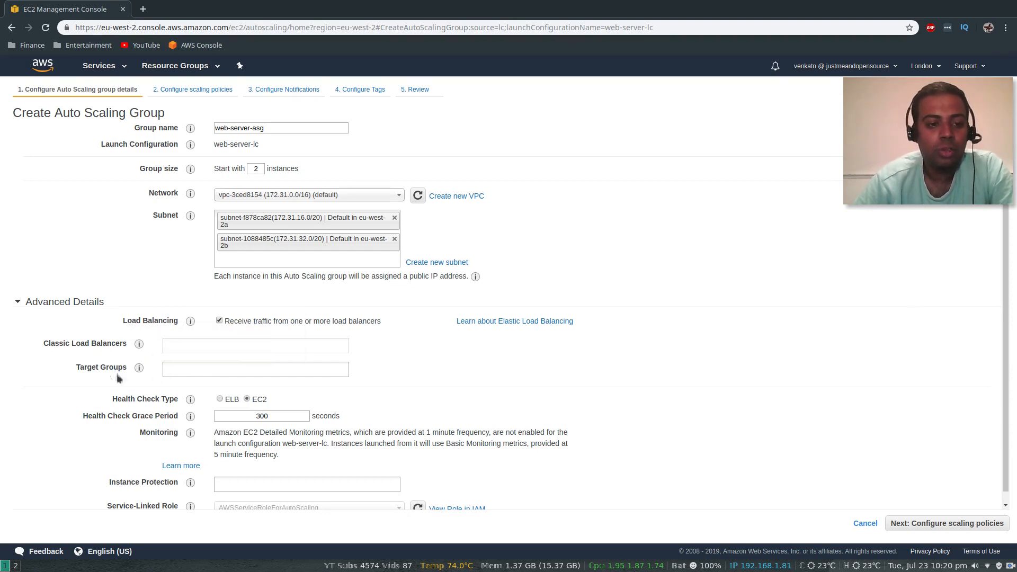
pyautogui.moveTo(139, 367)
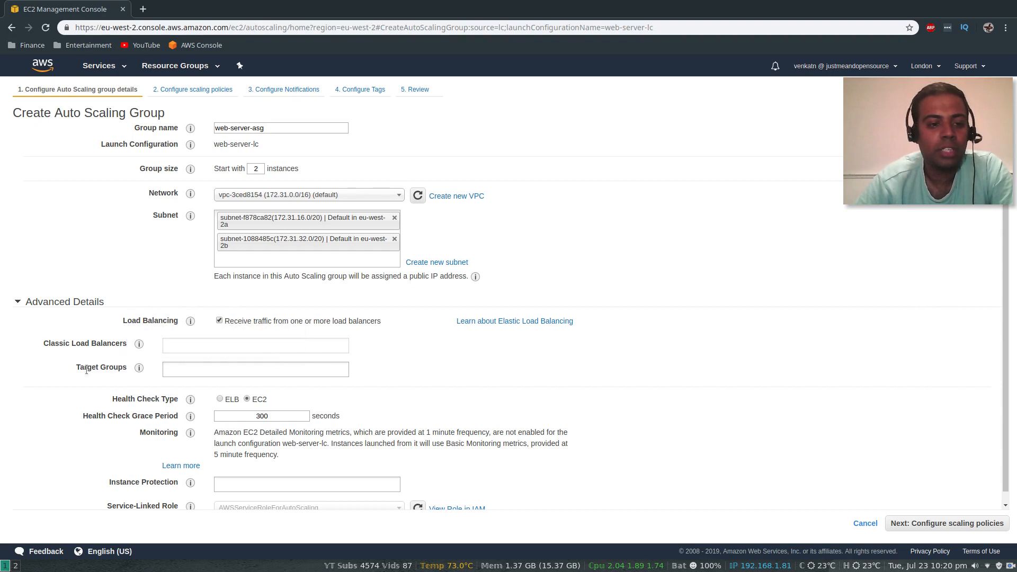
pyautogui.click(176, 371)
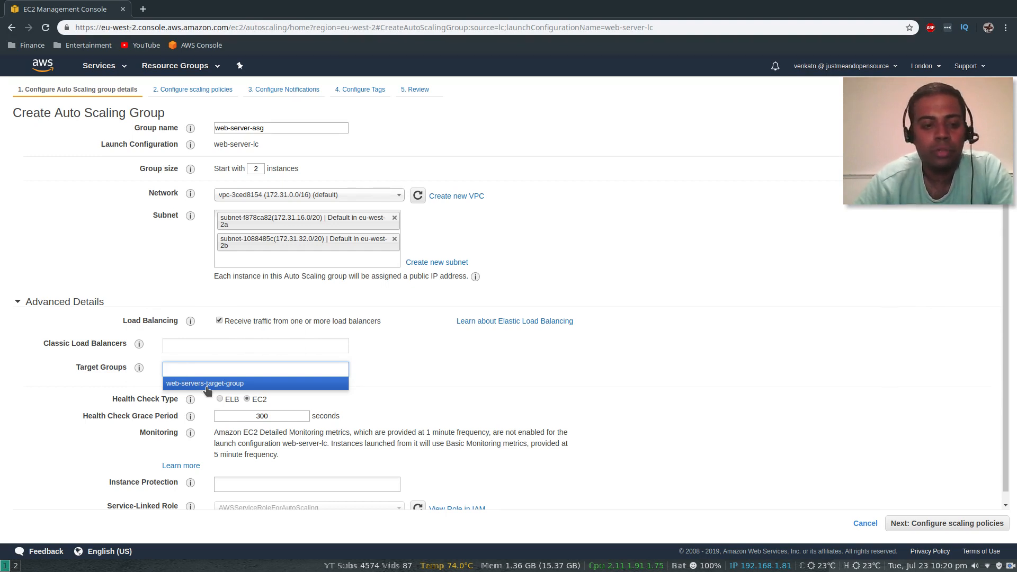
pyautogui.click(234, 384)
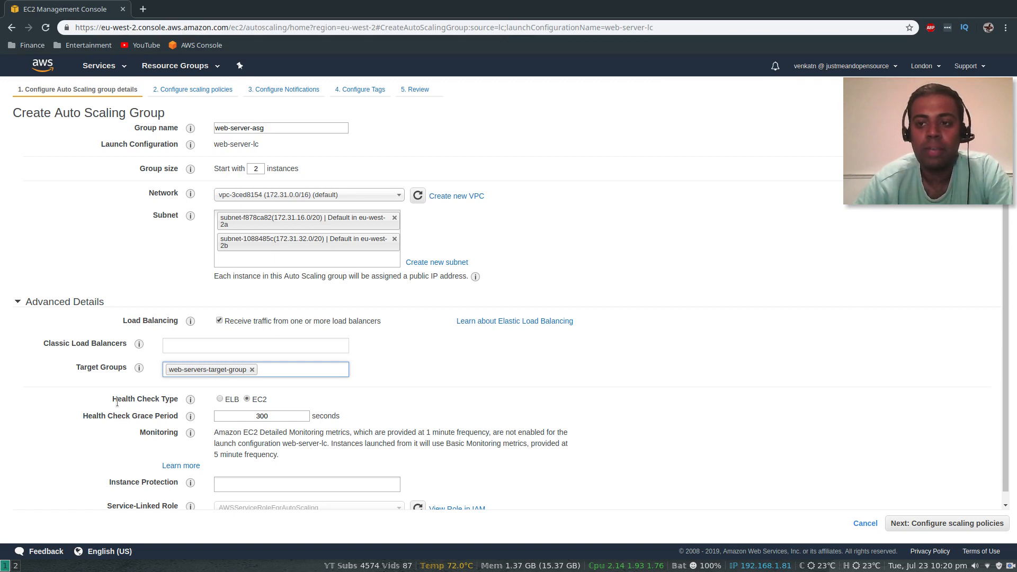
# Set the health check type to ELB with a grace period of 30 seconds, and proceed to the scaling policies
pyautogui.click(218, 398)
pyautogui.click(219, 399)
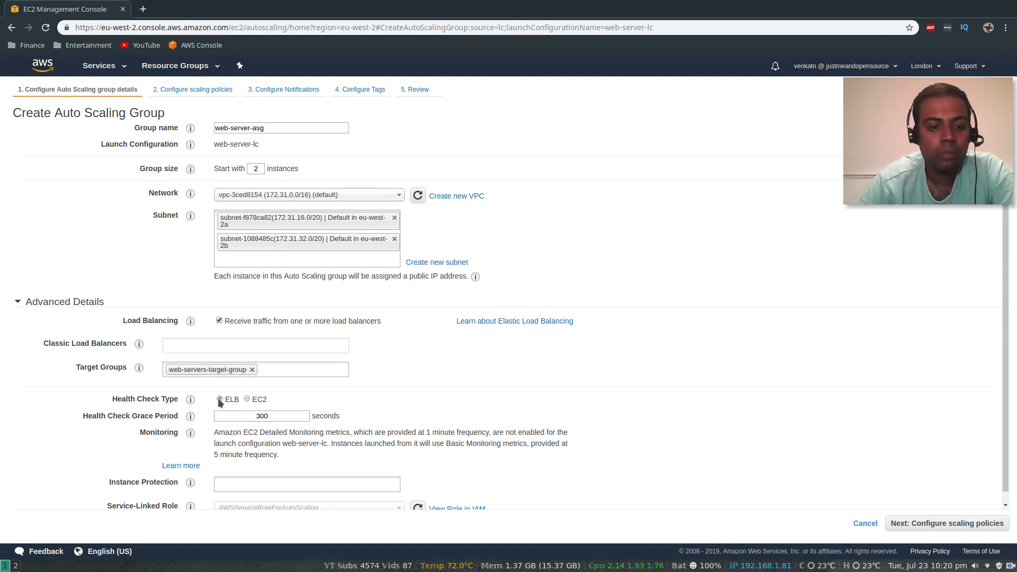
pyautogui.doubleClick(278, 417)
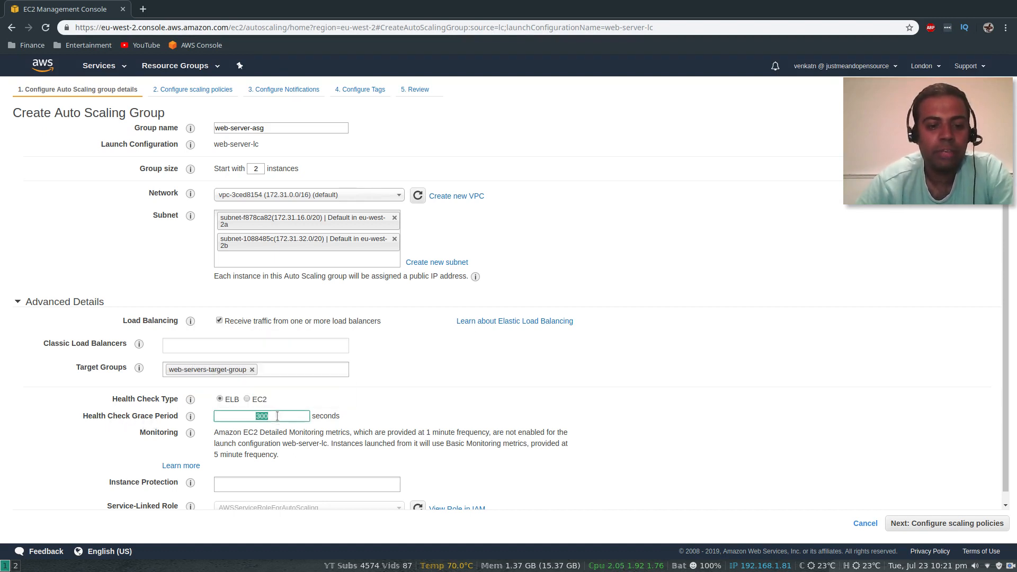
pyautogui.write('30')
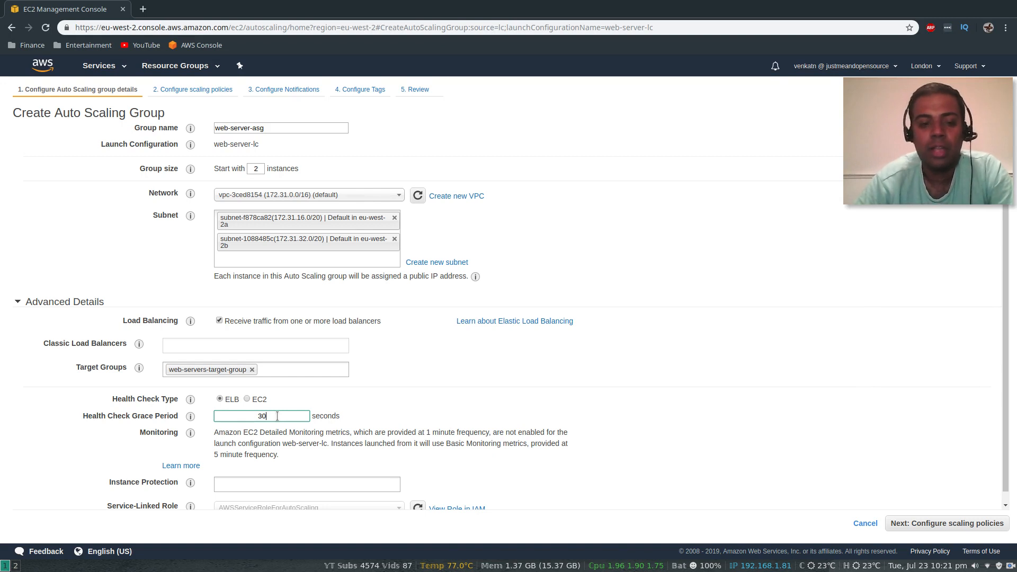
pyautogui.scroll(-1, 462, 414)
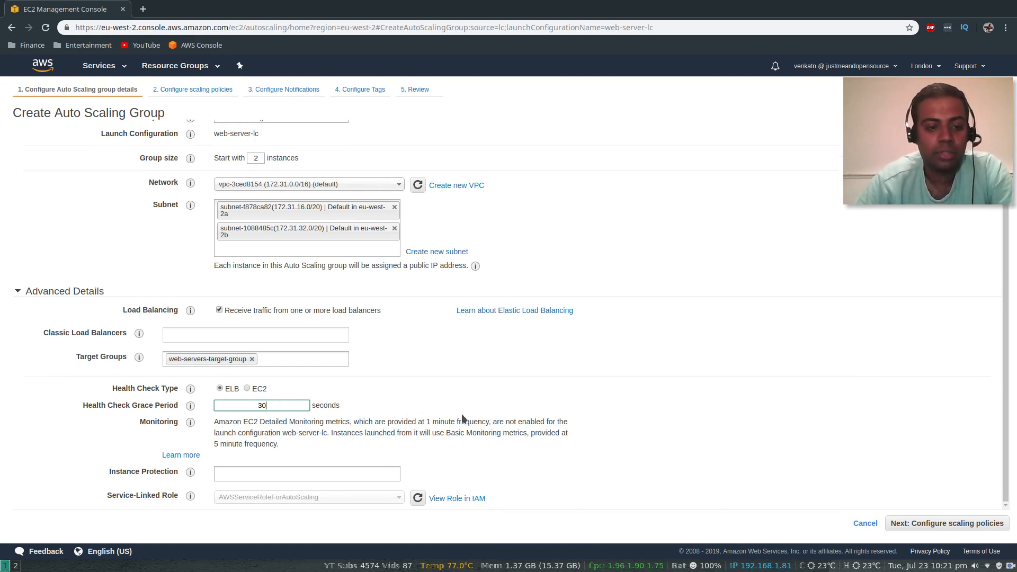
pyautogui.click(974, 525)
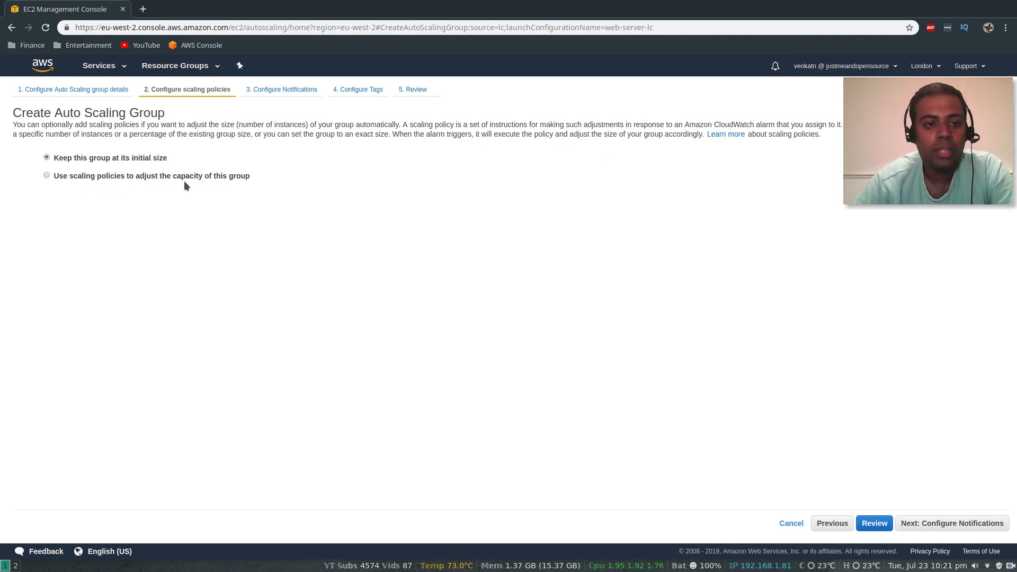
# Use scaling policies to adjust the group's capacity, based on step or simple scaling
pyautogui.click(47, 176)
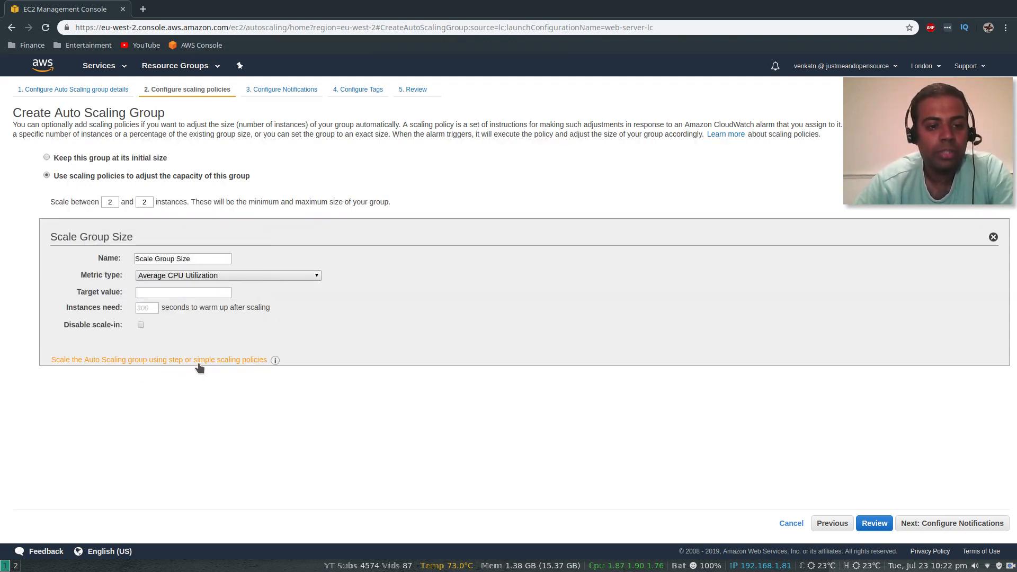
pyautogui.click(176, 361)
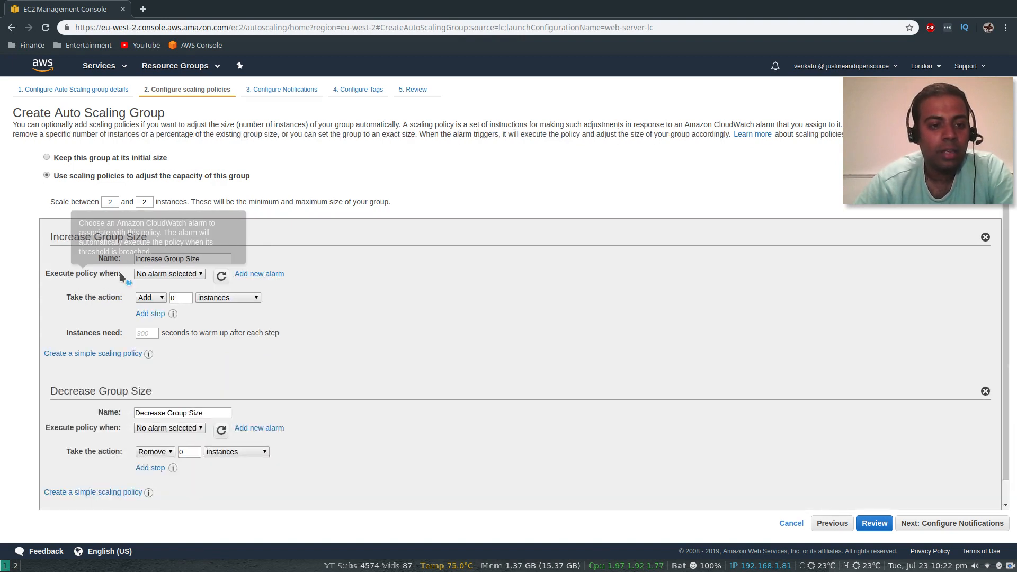
pyautogui.click(214, 260)
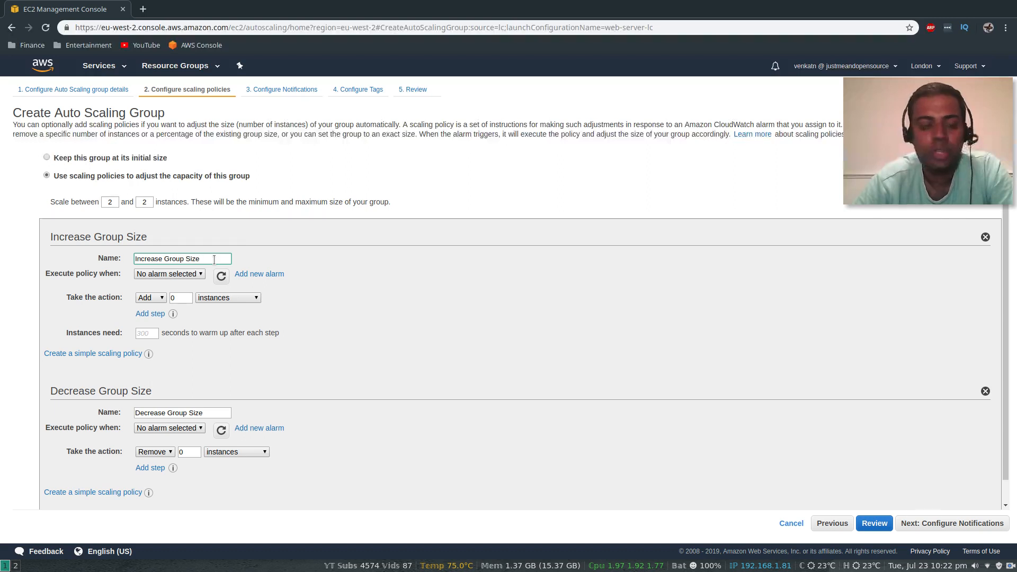
pyautogui.moveTo(51, 278)
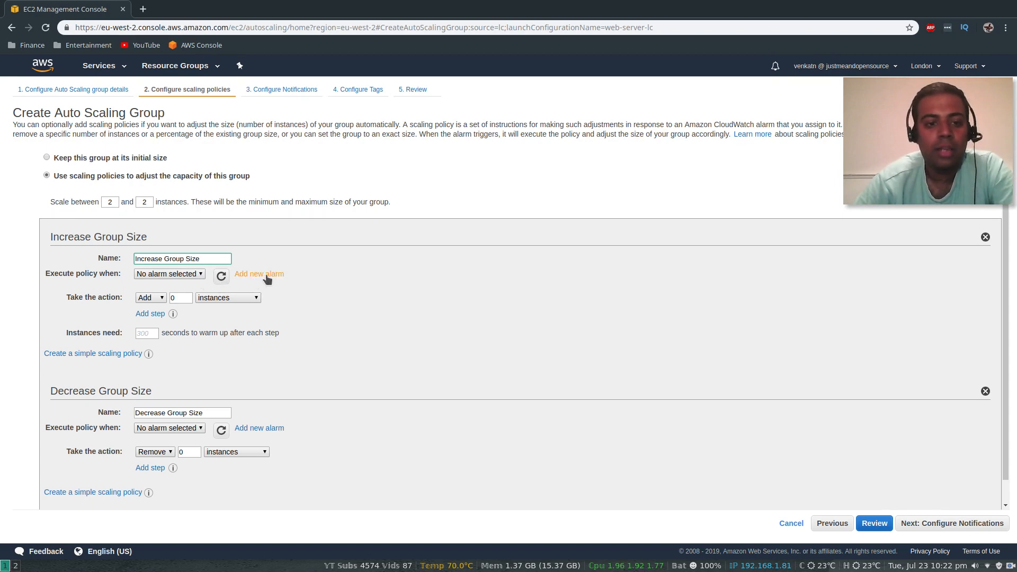
# Draft an alarm without notification for average CPU utilization >= 80 percent, cancel it, and set the increase and decrease actions to 2 instances
pyautogui.click(247, 279)
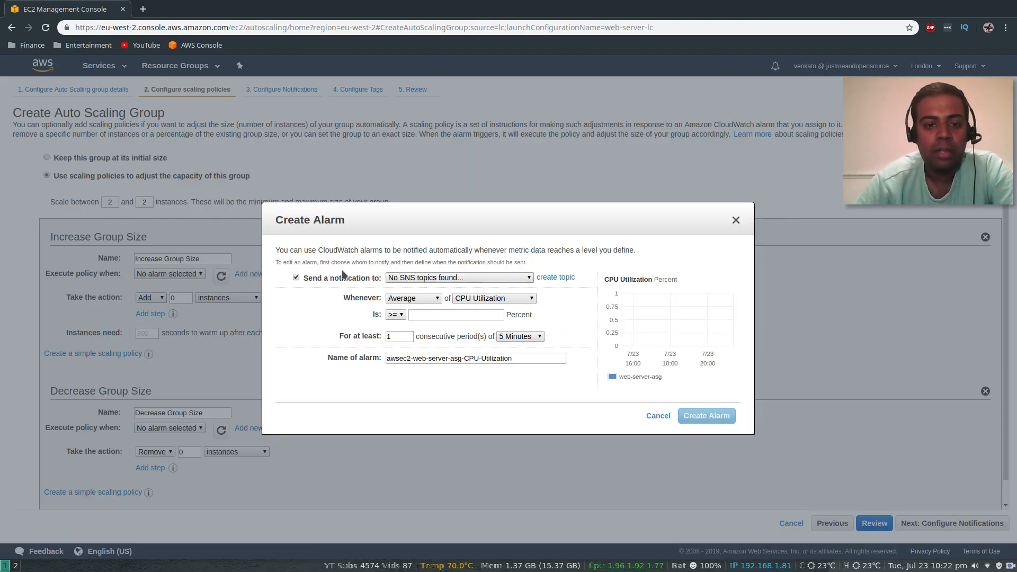
pyautogui.click(296, 277)
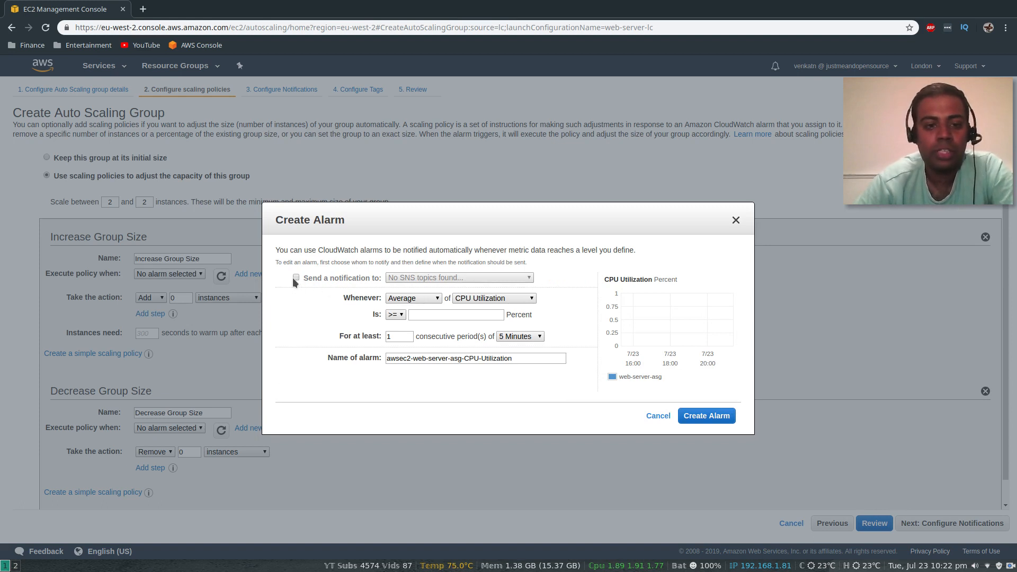
pyautogui.click(295, 277)
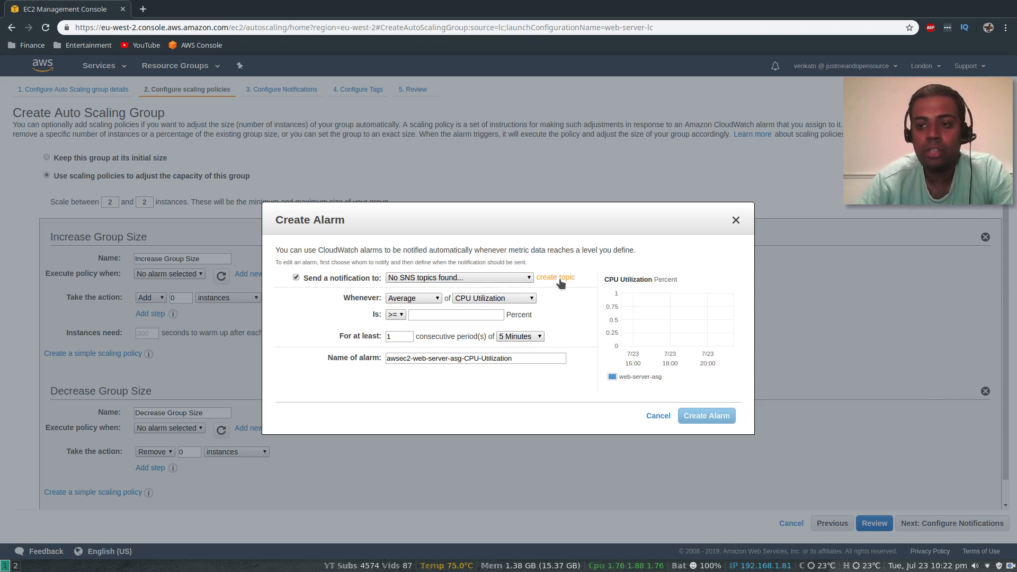
pyautogui.click(296, 278)
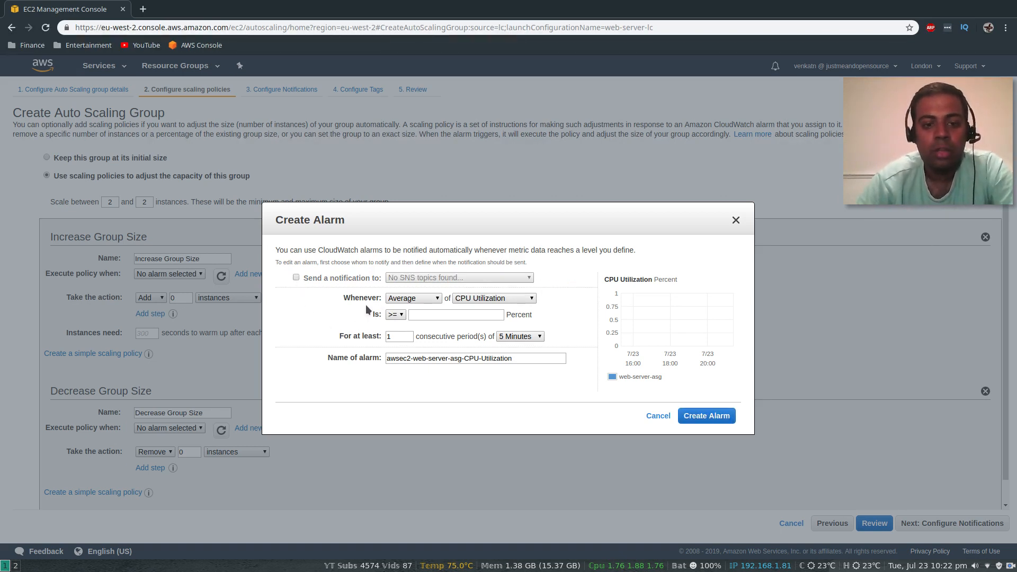
pyautogui.click(435, 300)
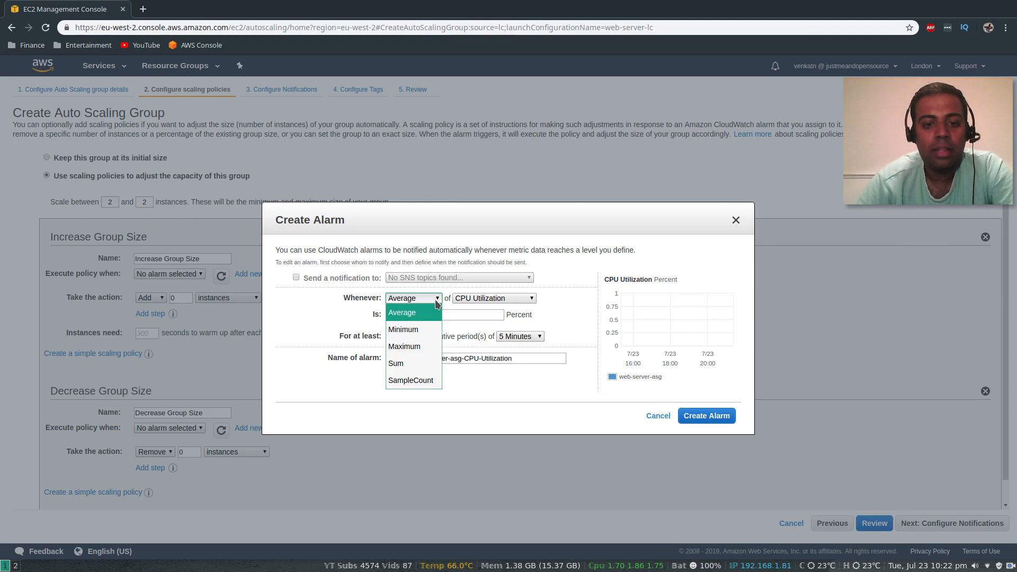
pyautogui.click(412, 313)
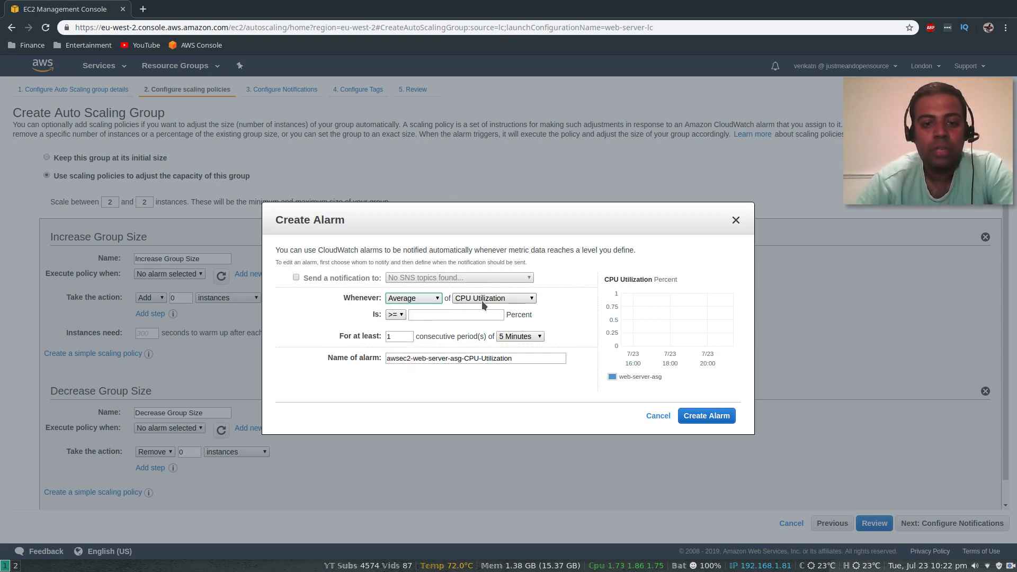
pyautogui.click(405, 316)
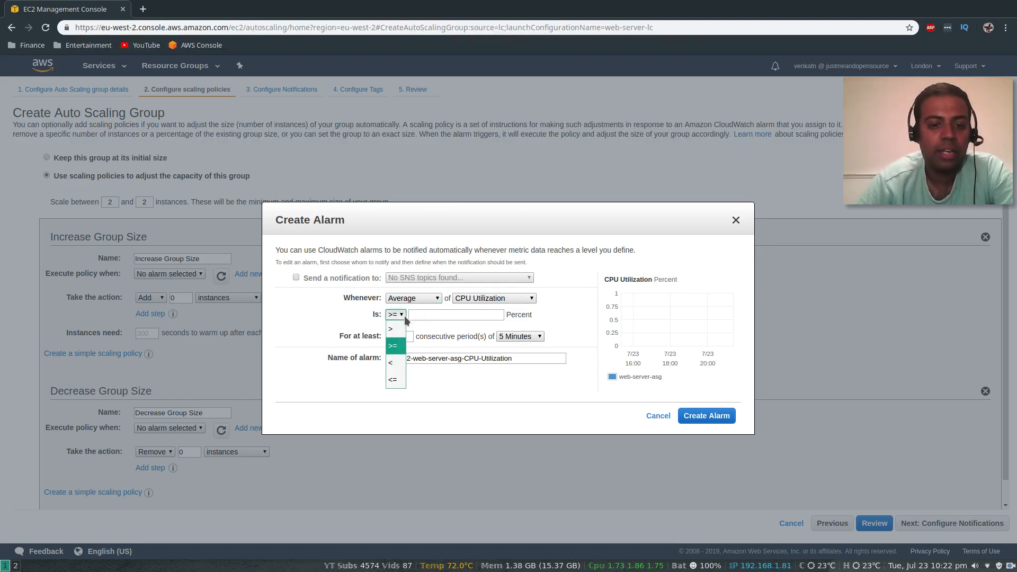
pyautogui.click(405, 317)
pyautogui.click(434, 313)
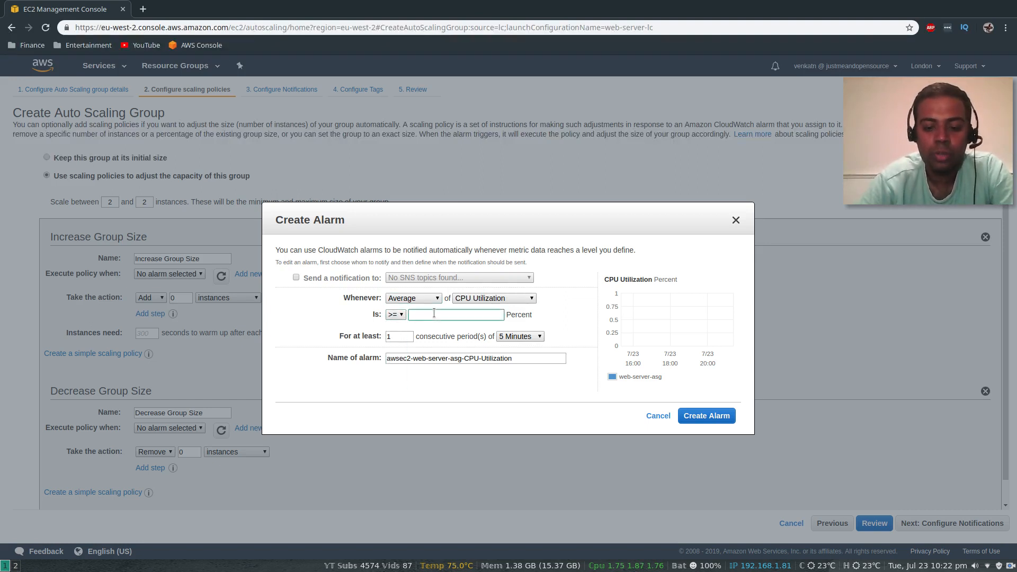
pyautogui.write('80')
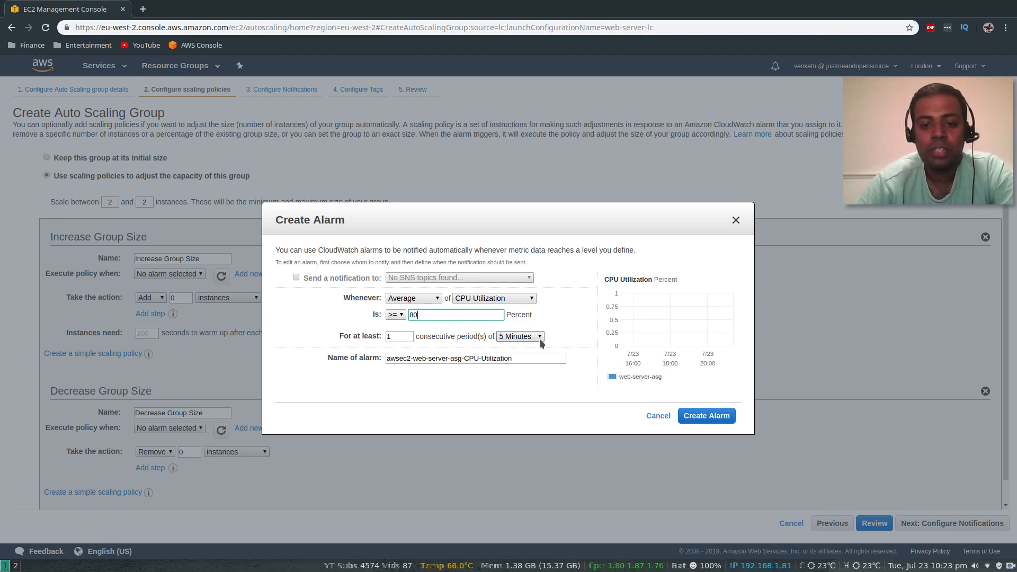
pyautogui.click(658, 416)
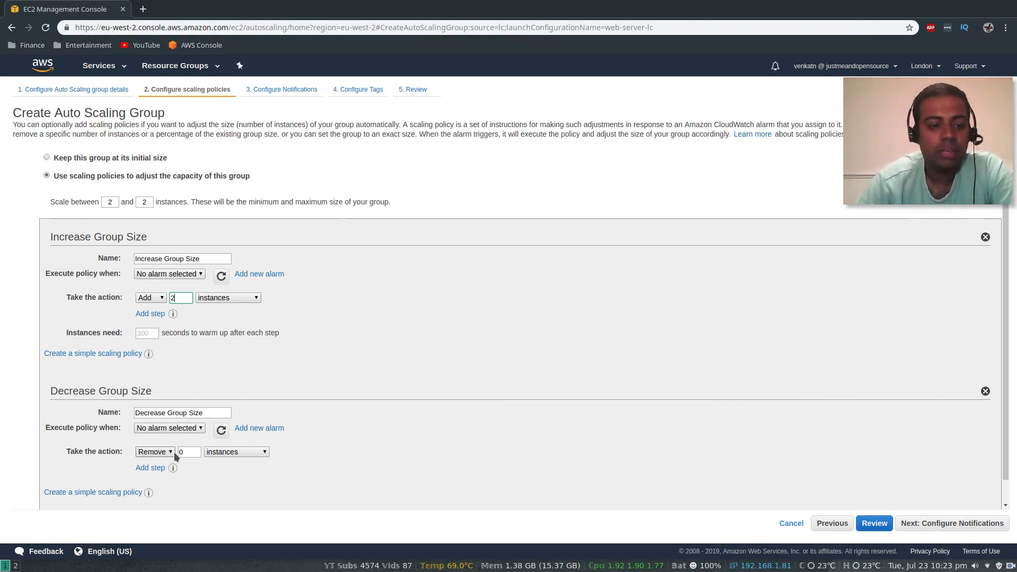
pyautogui.moveTo(185, 452); pyautogui.dragTo(167, 453)
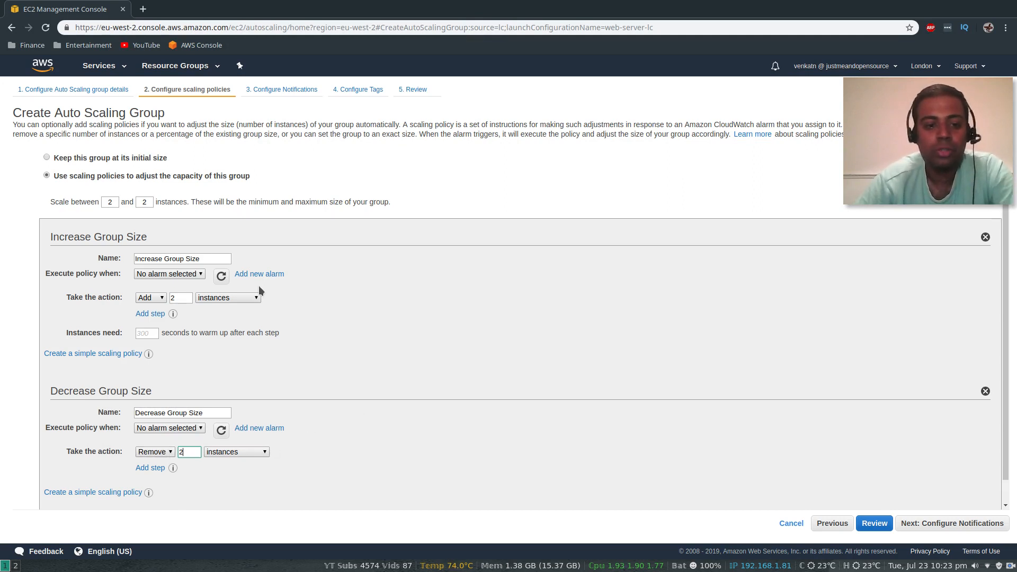
# Keep the group at its initial size and proceed to configuring notifications
pyautogui.click(47, 158)
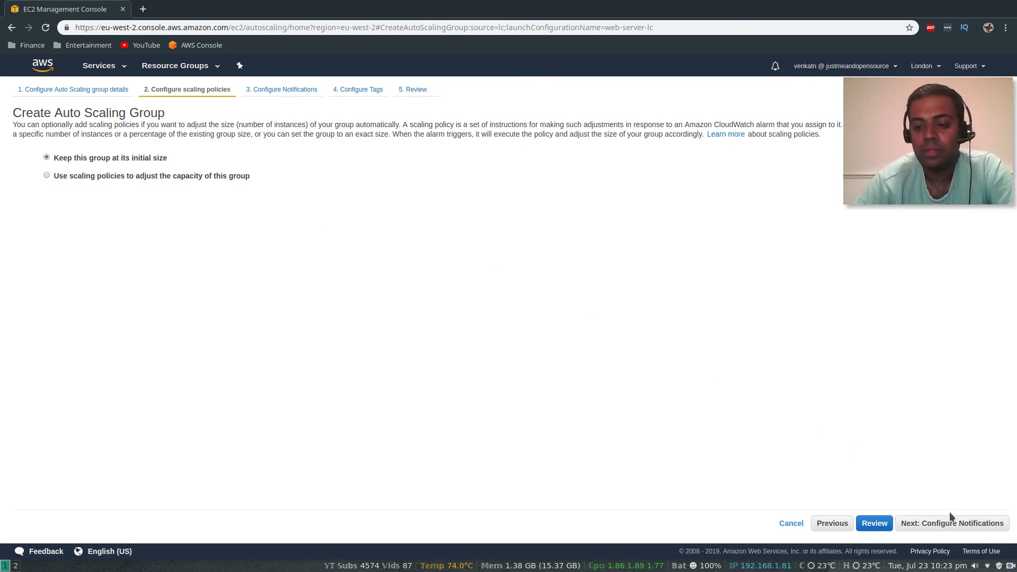
pyautogui.click(967, 526)
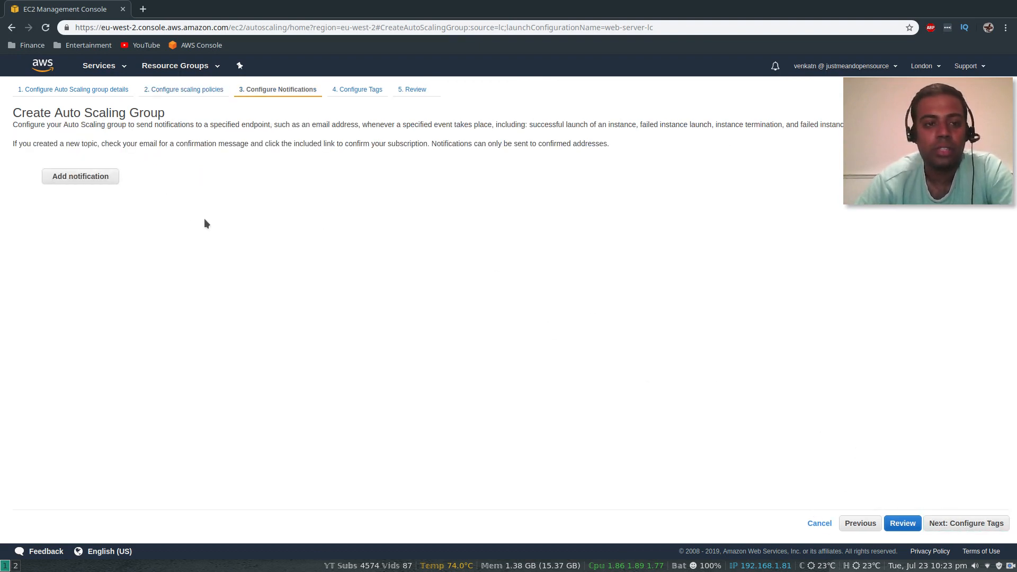
pyautogui.click(83, 179)
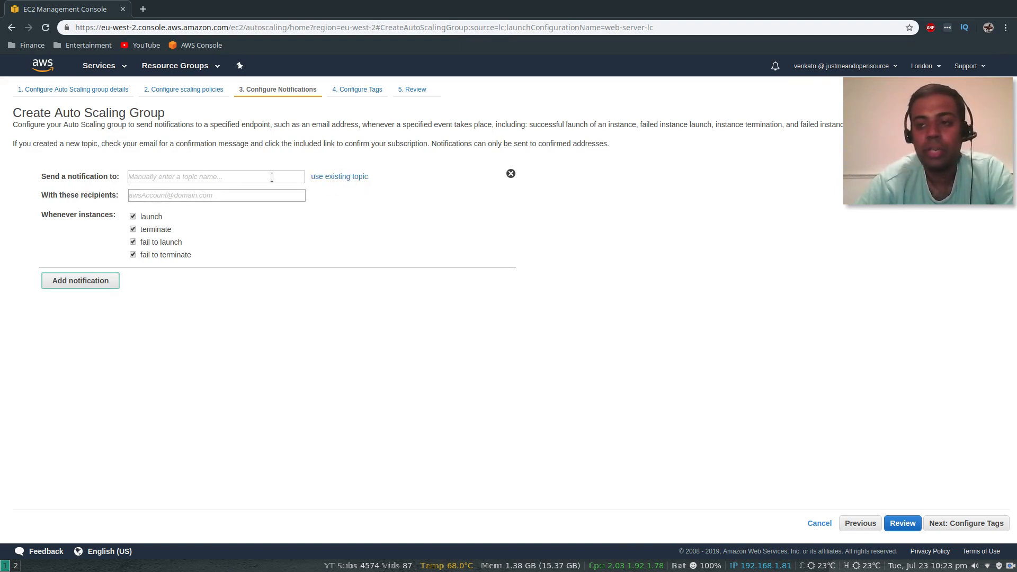
pyautogui.click(160, 197)
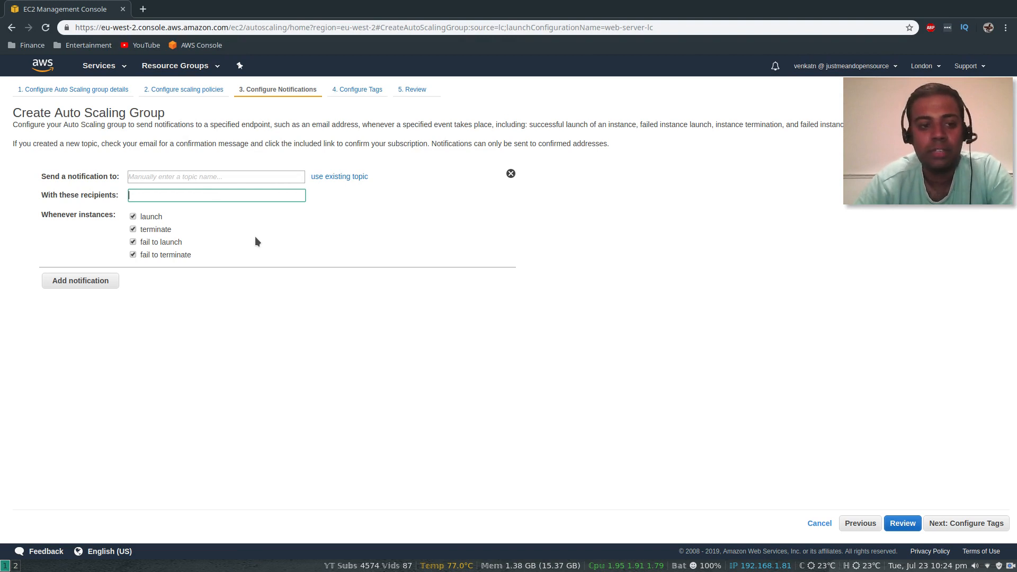
pyautogui.click(511, 174)
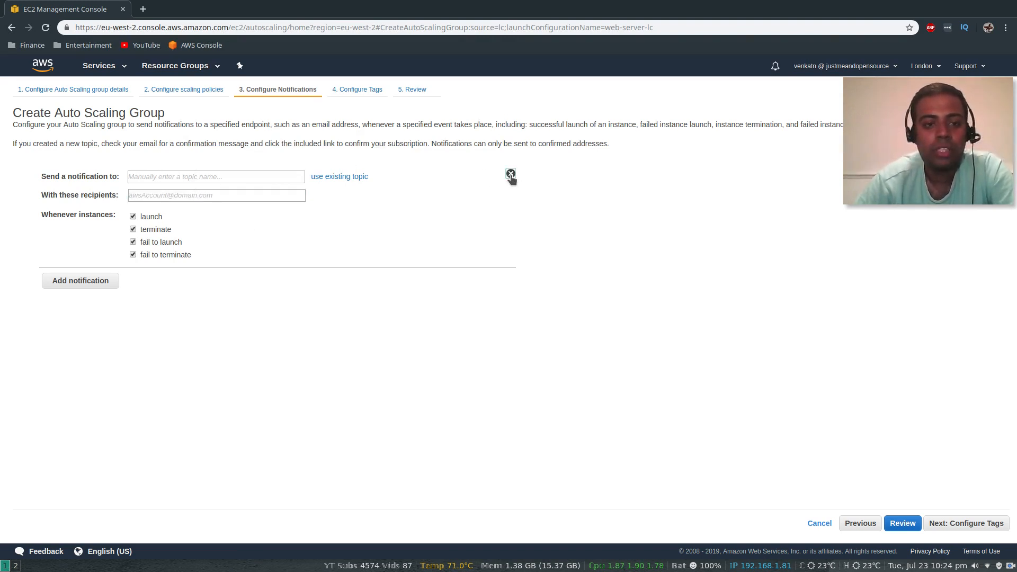
# Proceed without notifications and add a tag with key Name and value auto-web-server to the group and its new instances
pyautogui.click(989, 526)
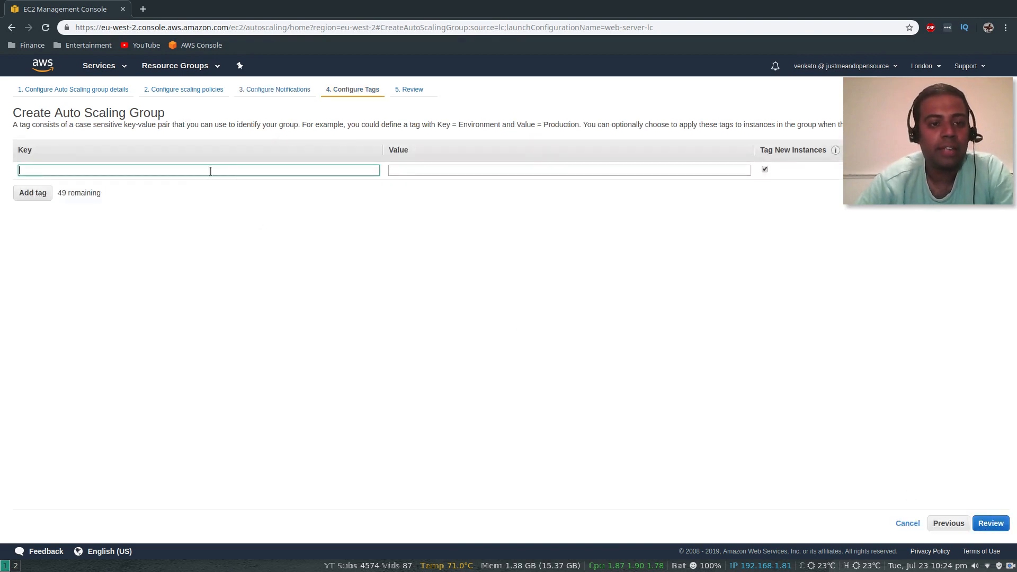
pyautogui.write('Name')
pyautogui.press('Tab')
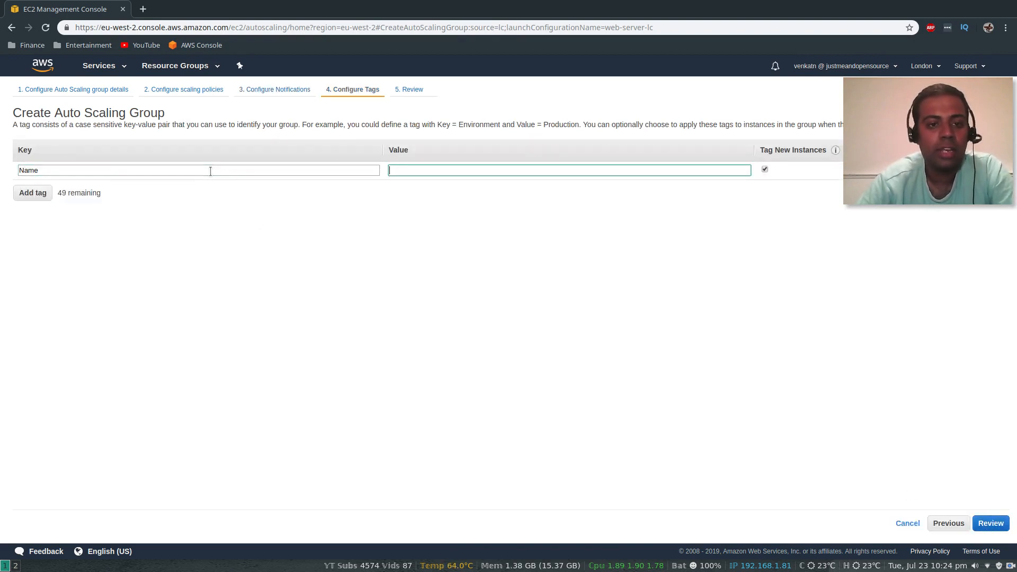
pyautogui.write('auto-web-server')
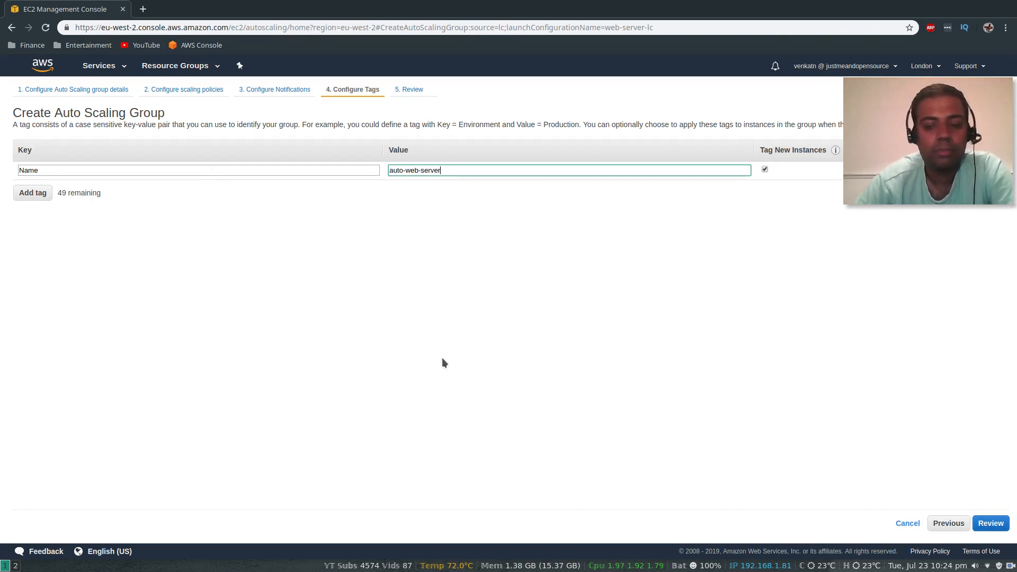
# Review the web-server-asg settings, create the Auto Scaling group, and close the creation status page
pyautogui.click(989, 524)
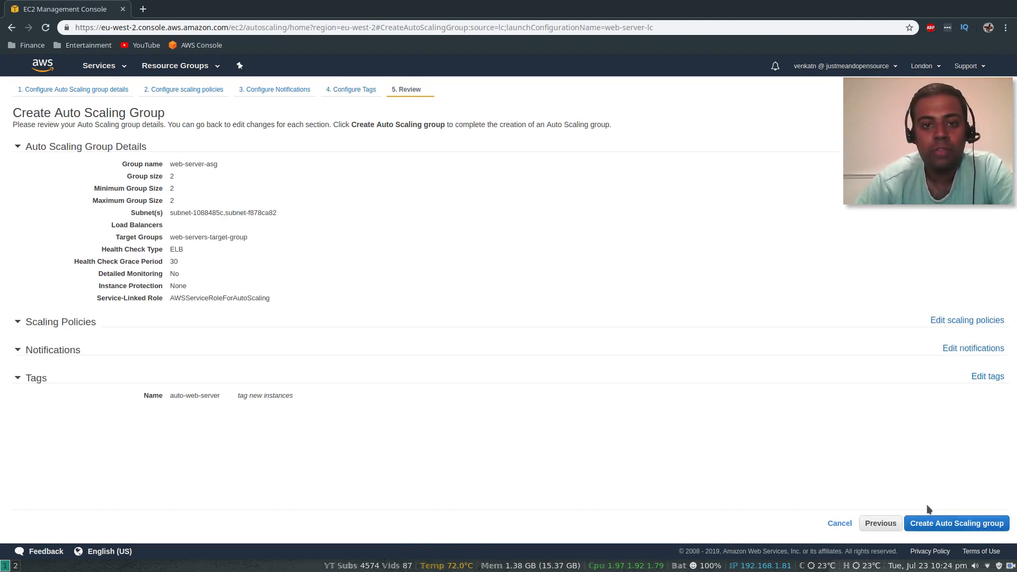
pyautogui.click(973, 527)
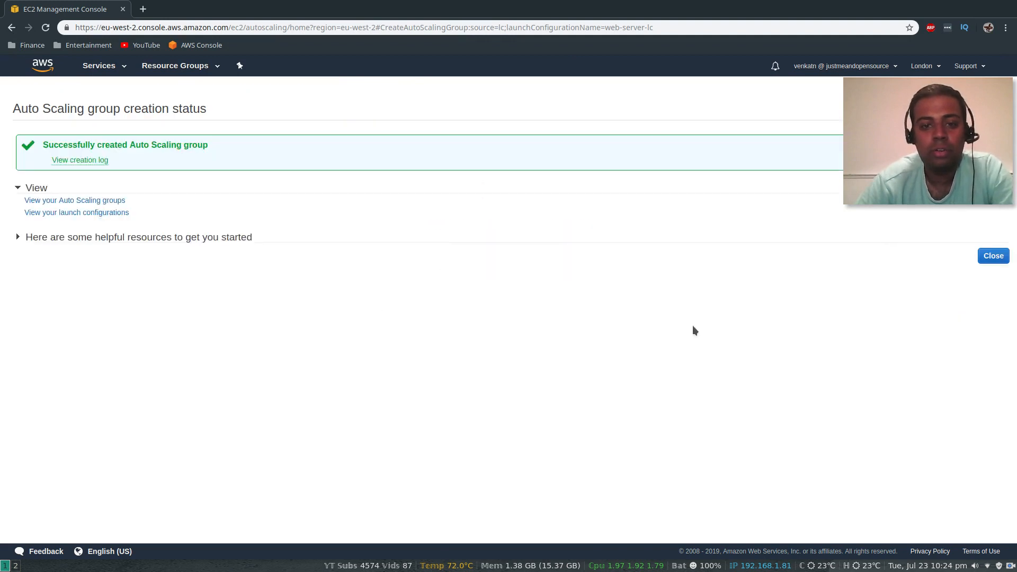
pyautogui.click(994, 257)
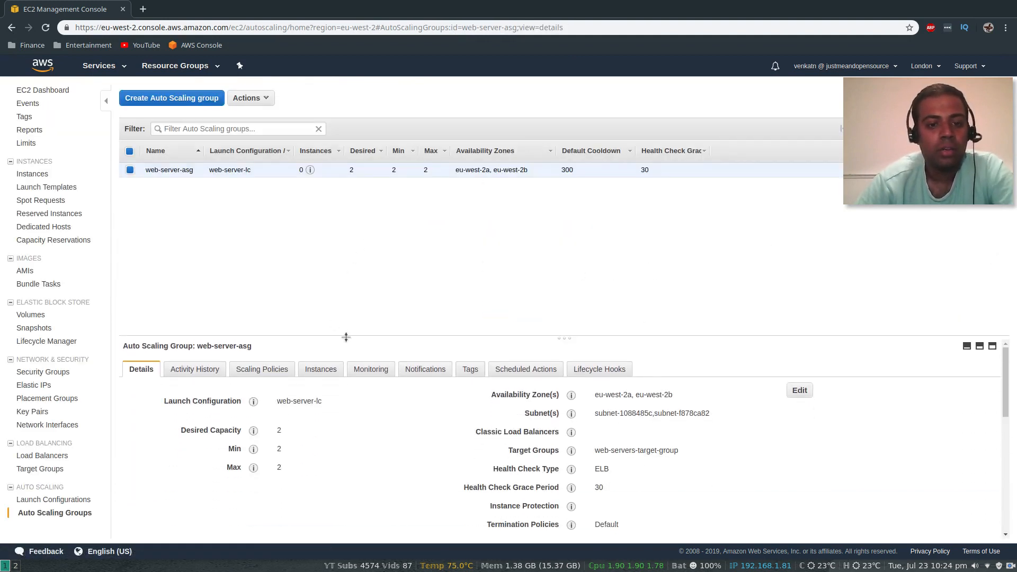
# Examine web-server-asg's details, activity history, scaling policies, instances, monitoring and notifications, then recheck the activity history
pyautogui.moveTo(348, 337); pyautogui.dragTo(329, 220)
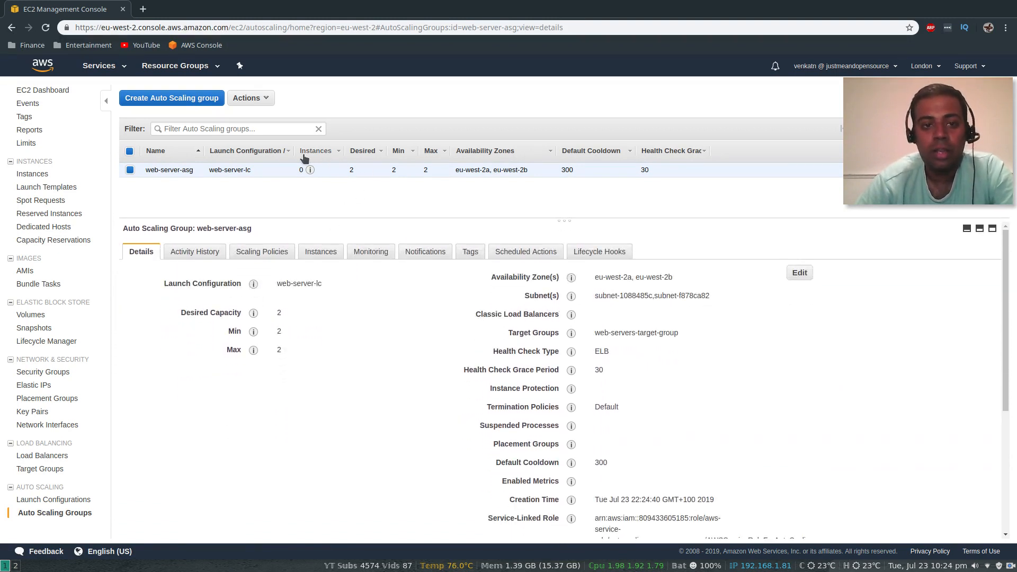
pyautogui.moveTo(310, 169)
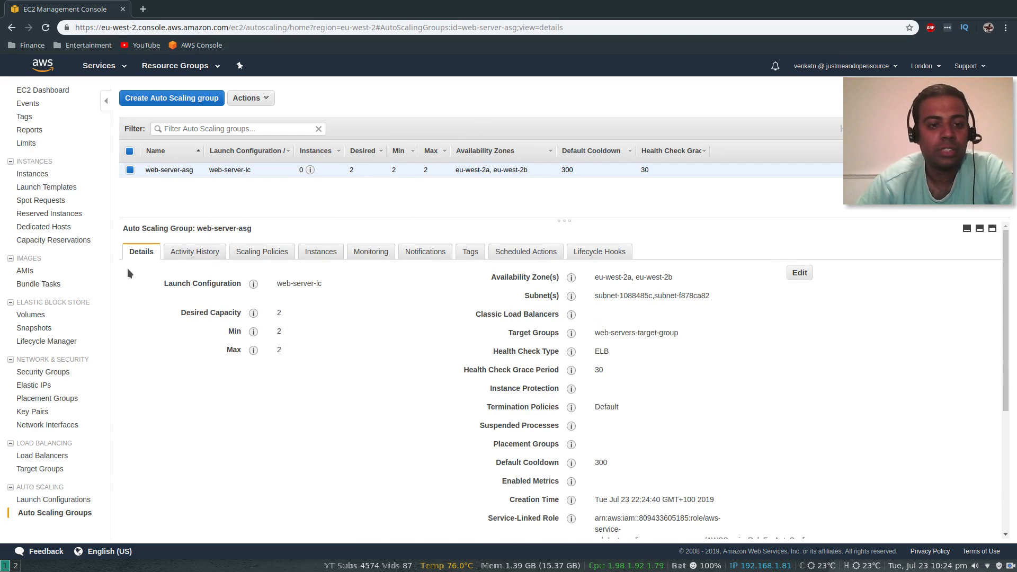
pyautogui.scroll(-4, 446, 427)
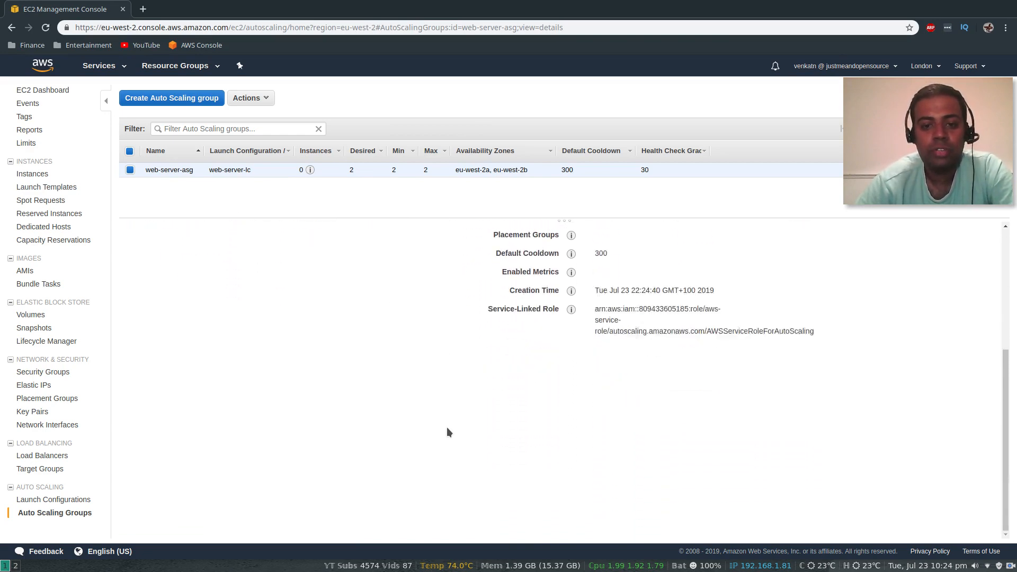
pyautogui.scroll(4, 447, 427)
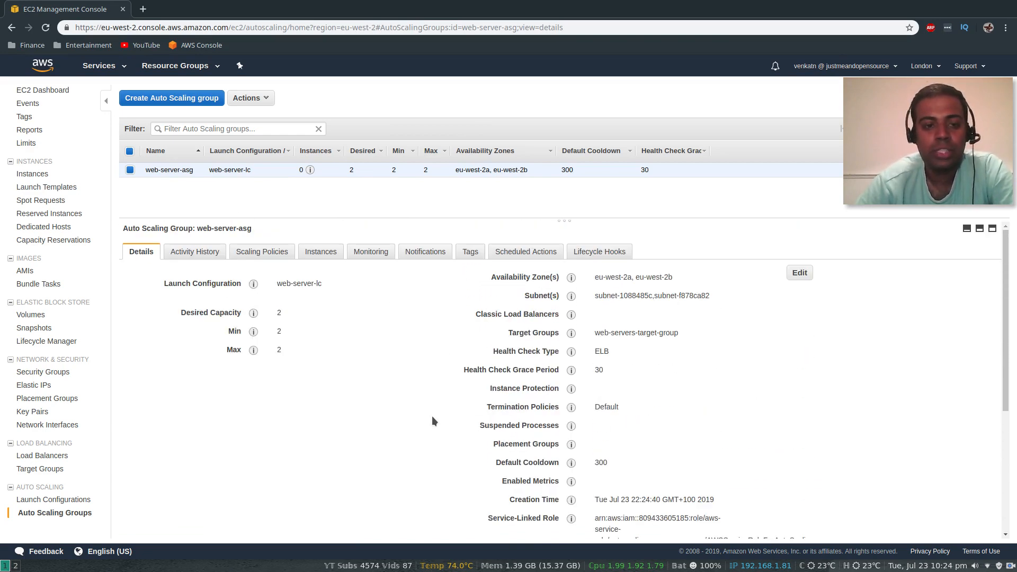
pyautogui.click(193, 252)
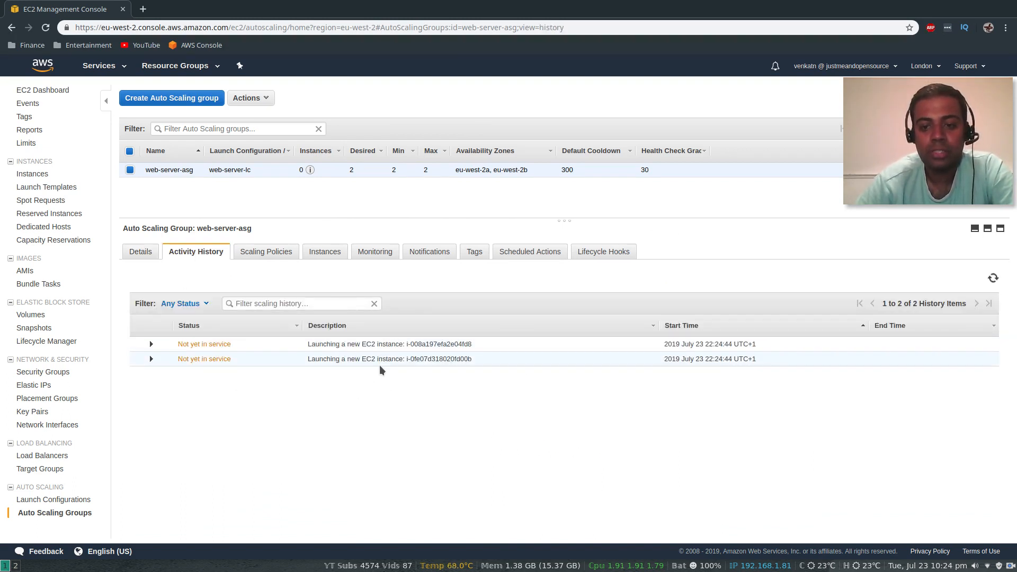
pyautogui.click(270, 253)
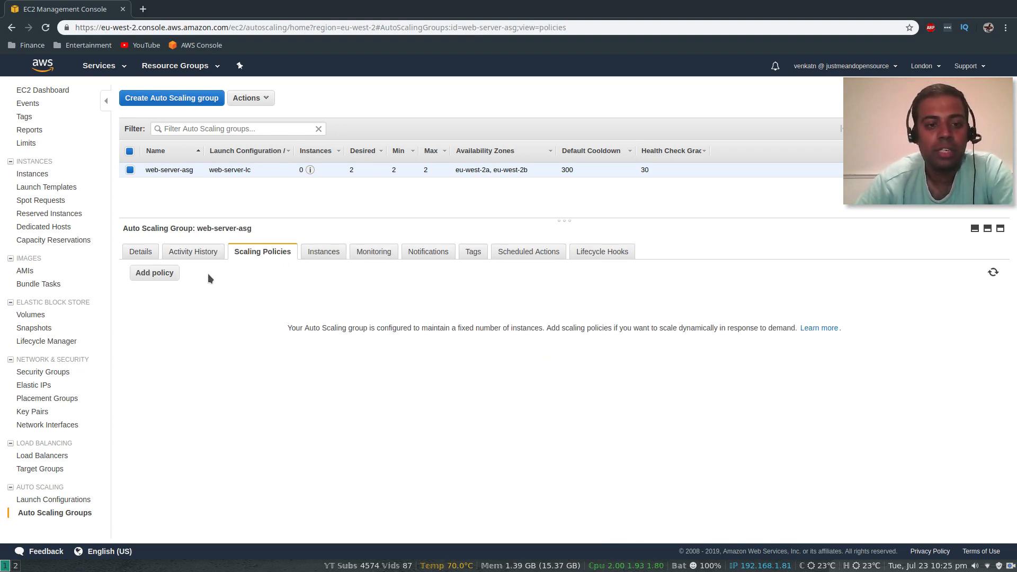
pyautogui.click(323, 256)
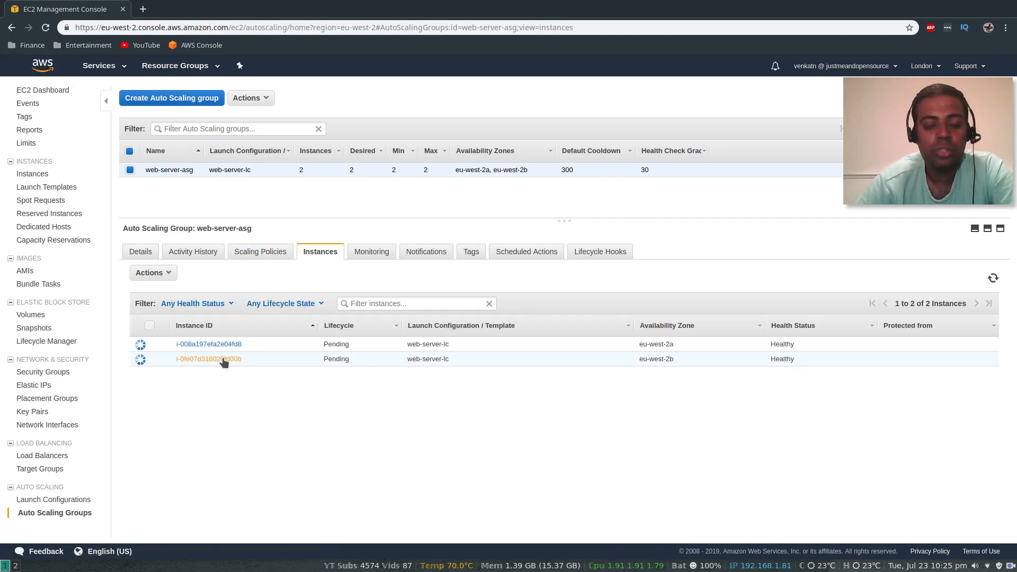
pyautogui.click(372, 255)
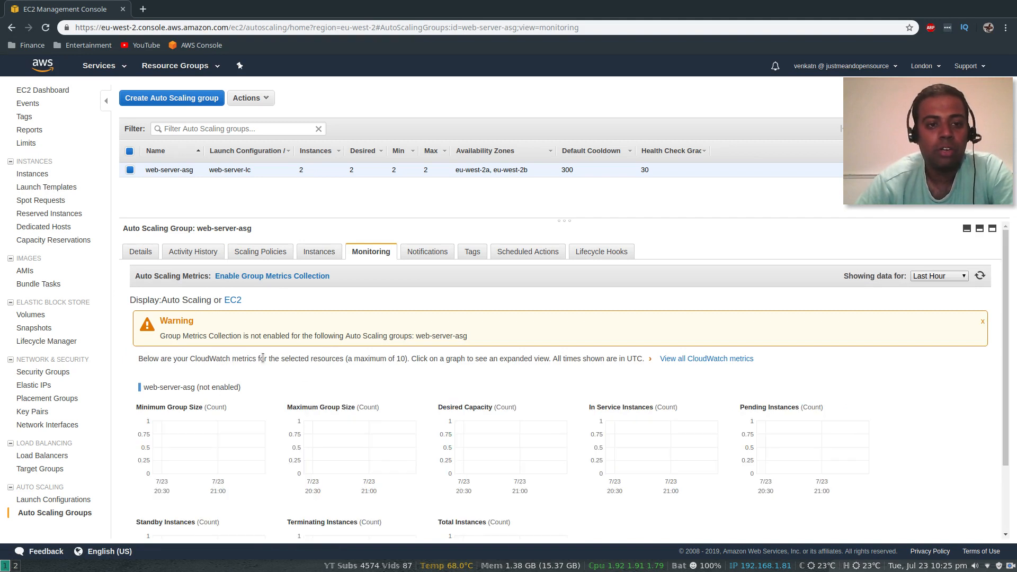
pyautogui.click(436, 256)
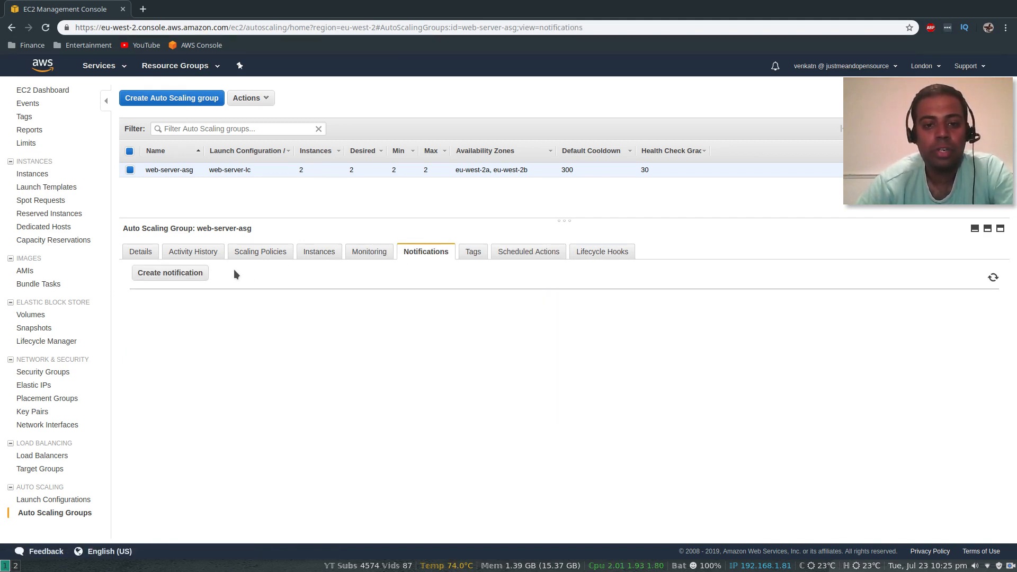
pyautogui.click(179, 258)
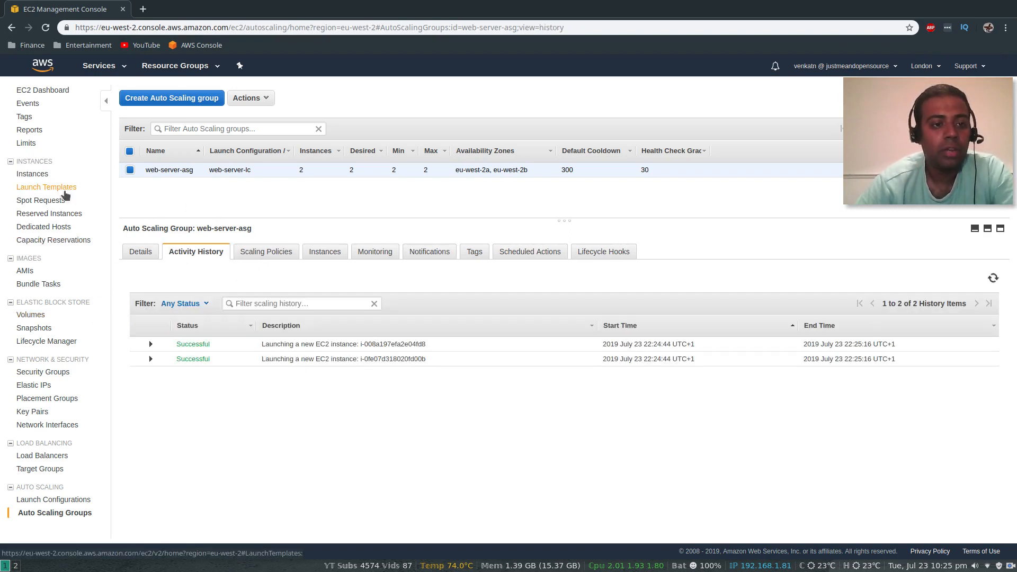
# Check the status of the auto-web-server instances and their health as registered targets of web-servers-target-group
pyautogui.click(35, 179)
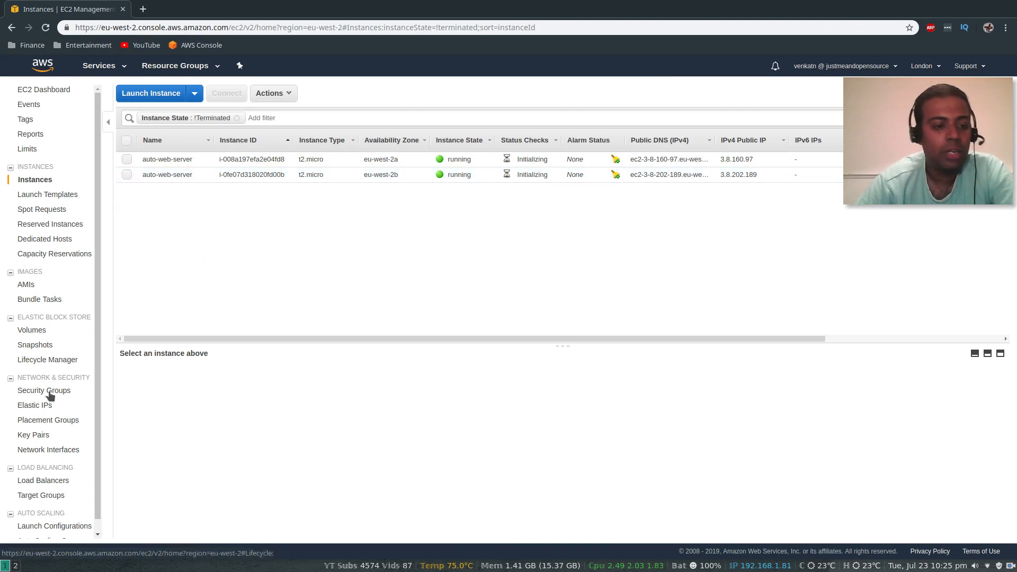
pyautogui.click(33, 494)
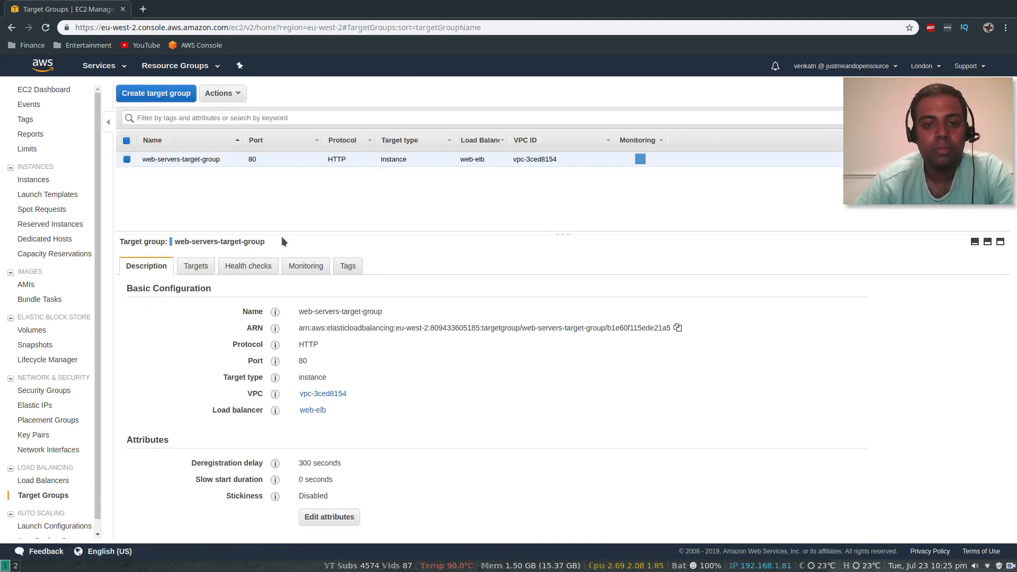
pyautogui.click(194, 274)
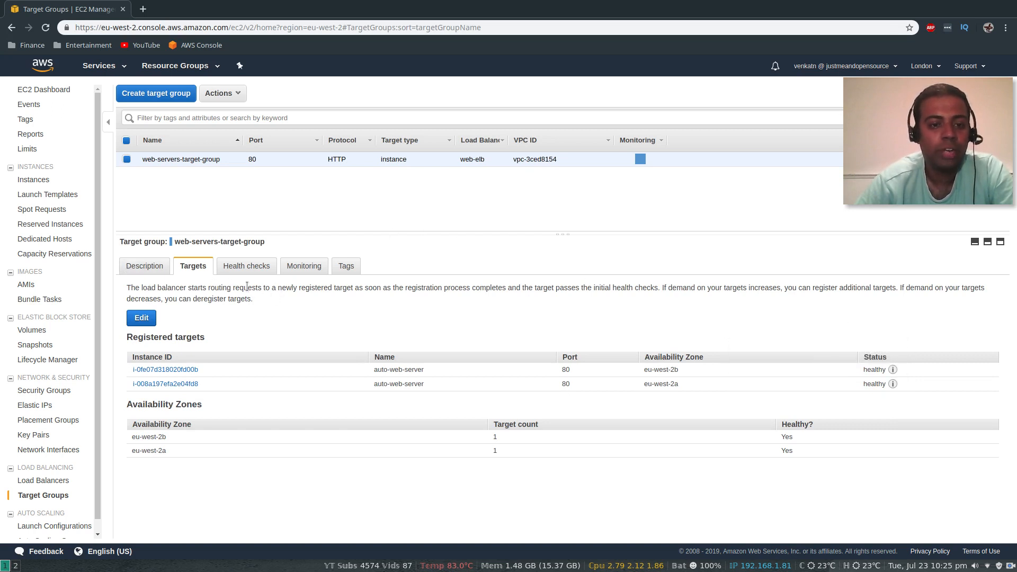
pyautogui.click(34, 181)
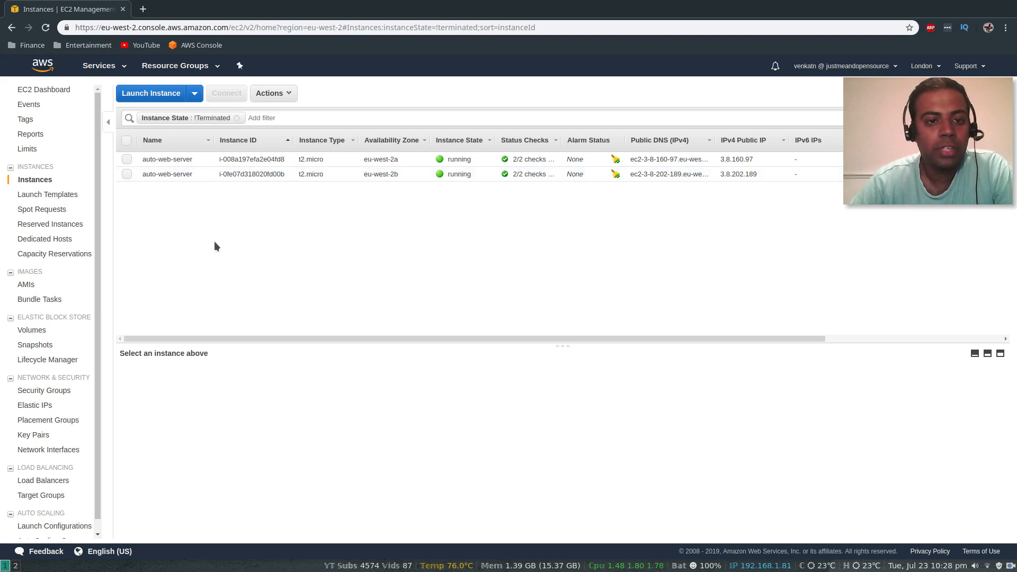
pyautogui.click(36, 496)
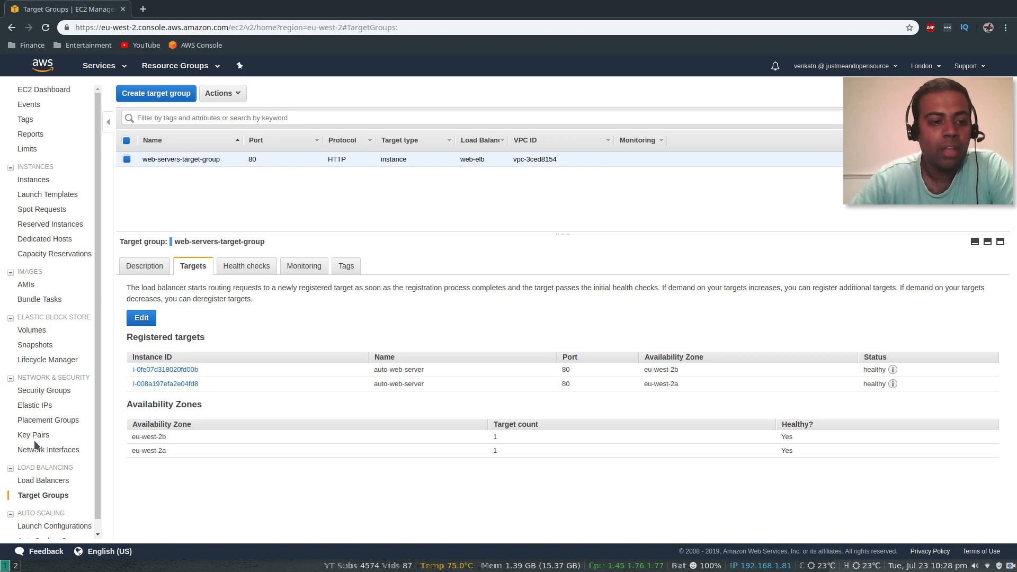
# Copy web-elb's DNS name, load it in a new browser tab to test the website, and close that tab
pyautogui.click(52, 484)
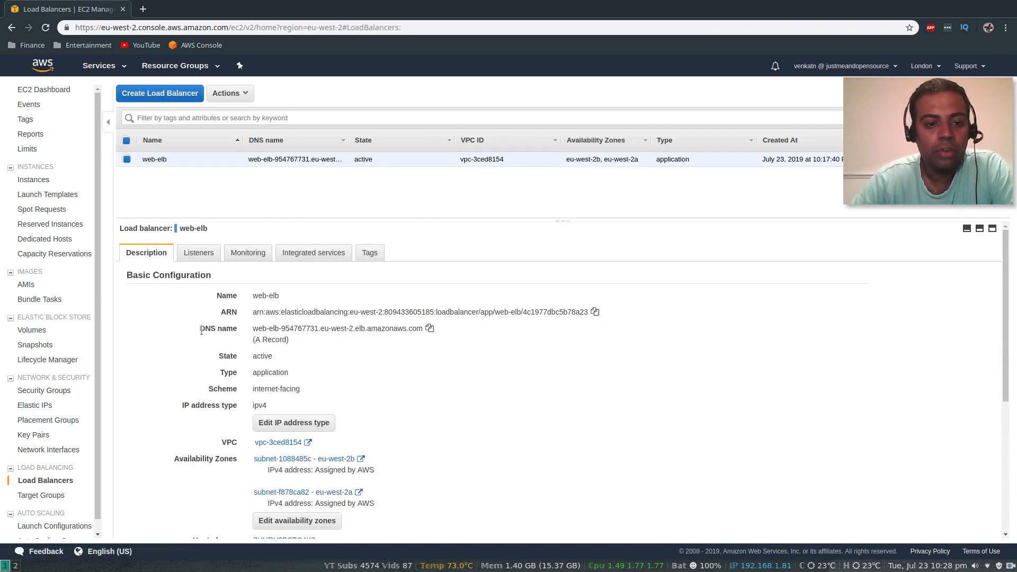
pyautogui.click(429, 329)
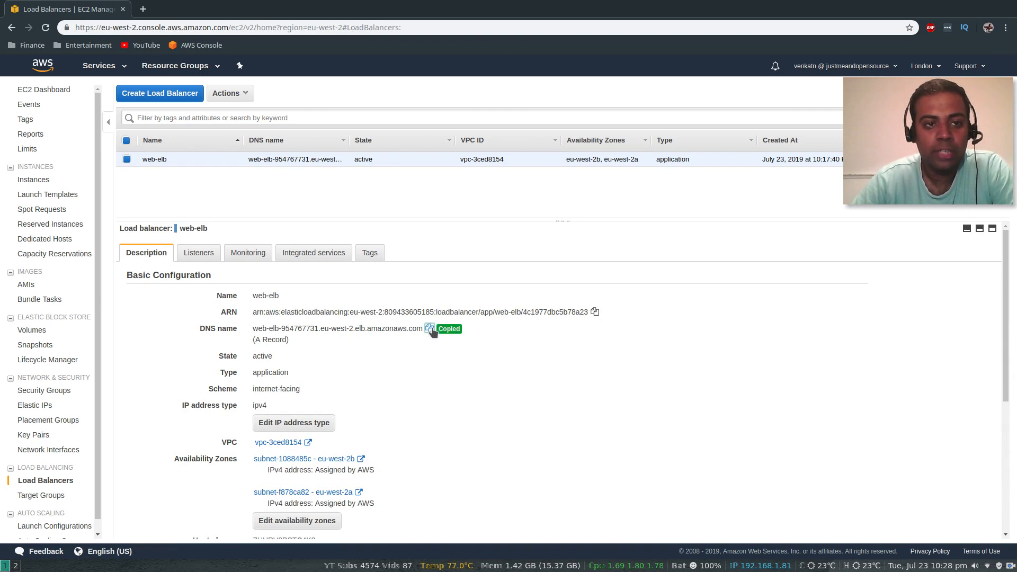
pyautogui.click(148, 14)
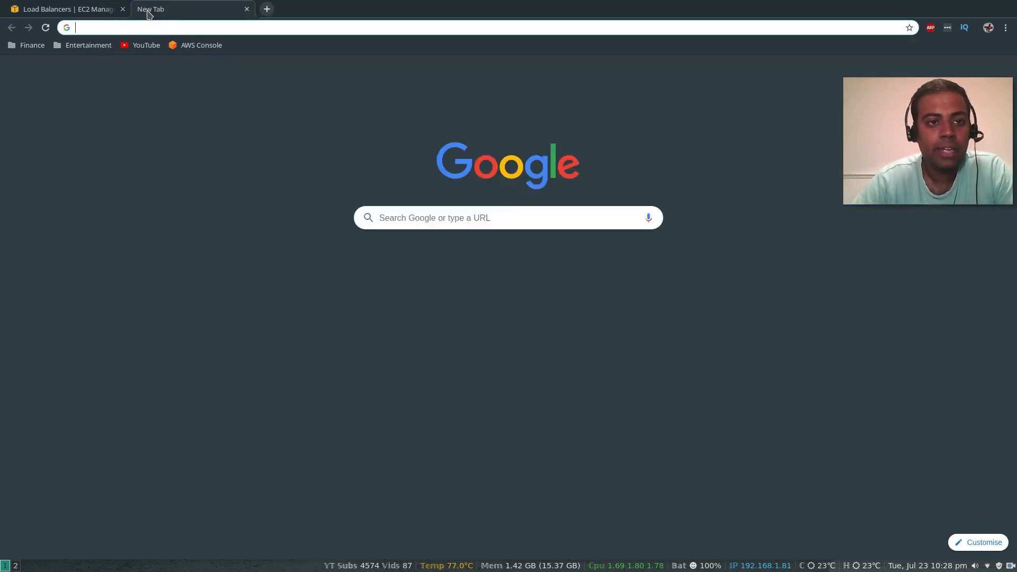
pyautogui.hotkey('ctrl', 'v')
pyautogui.press('Return')
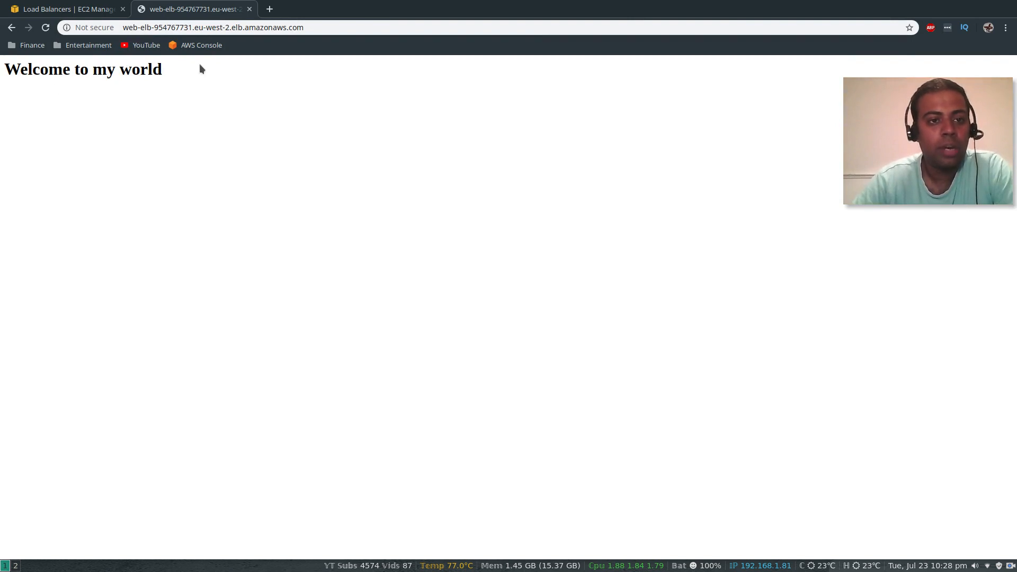
pyautogui.click(249, 9)
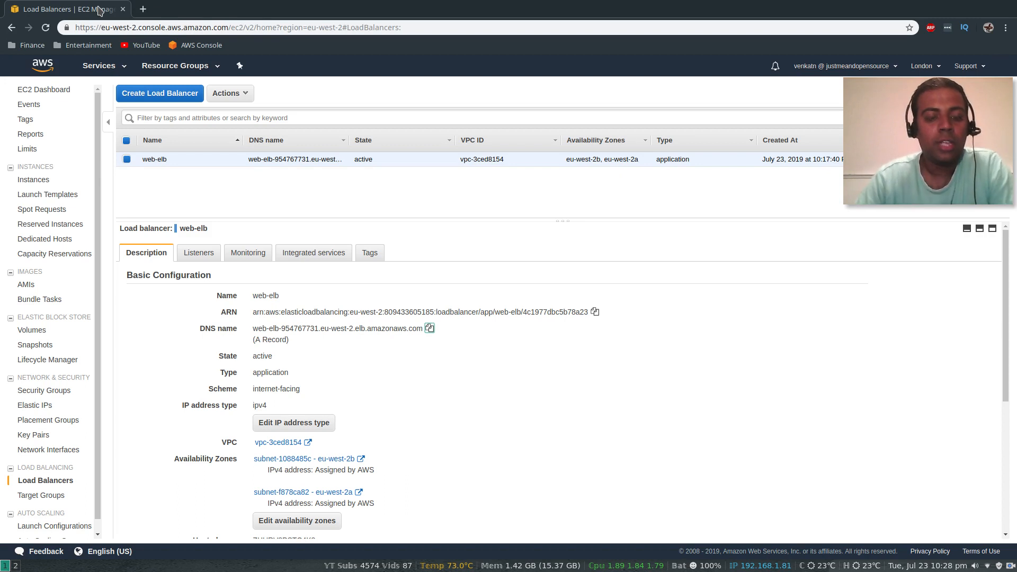
# Terminate the auto-web-server instance in availability zone eu-west-2b
pyautogui.click(30, 181)
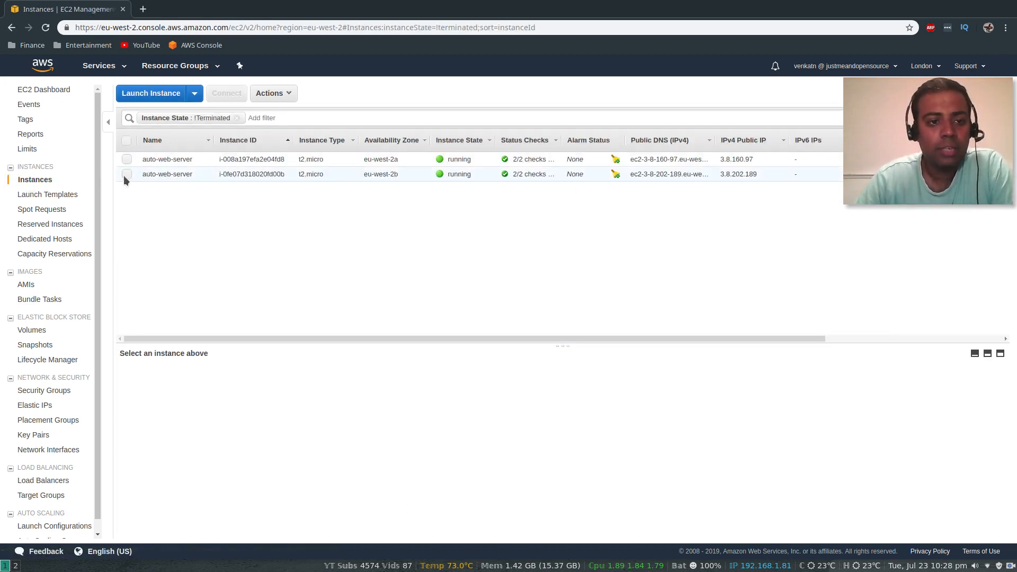
pyautogui.click(126, 175)
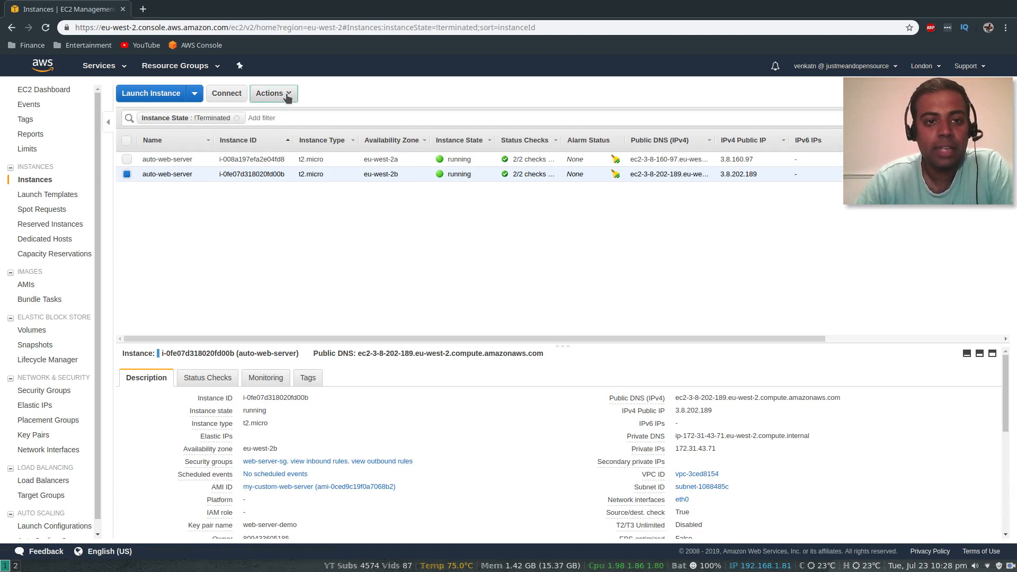
pyautogui.click(269, 93)
pyautogui.moveTo(297, 166)
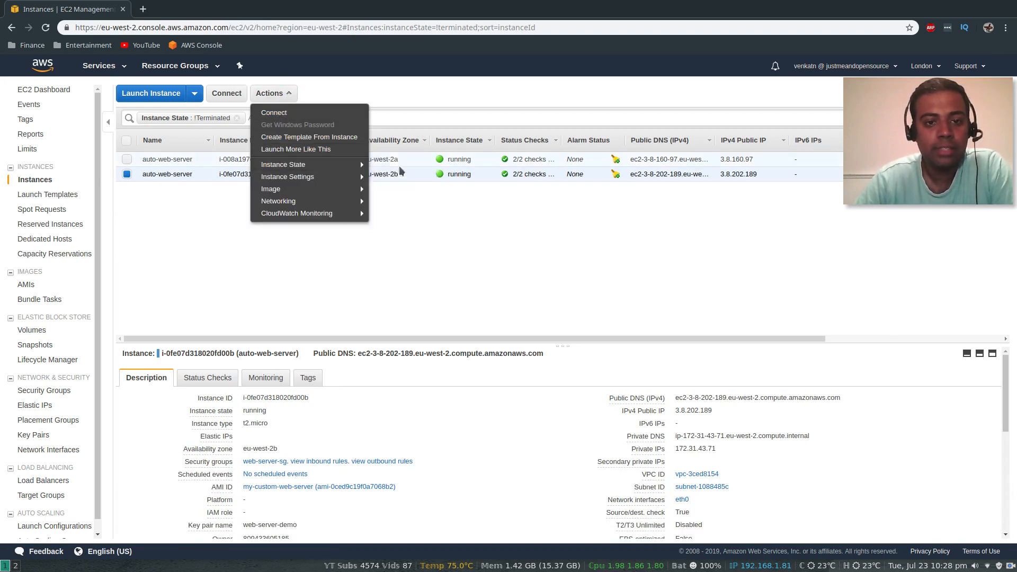
pyautogui.click(395, 213)
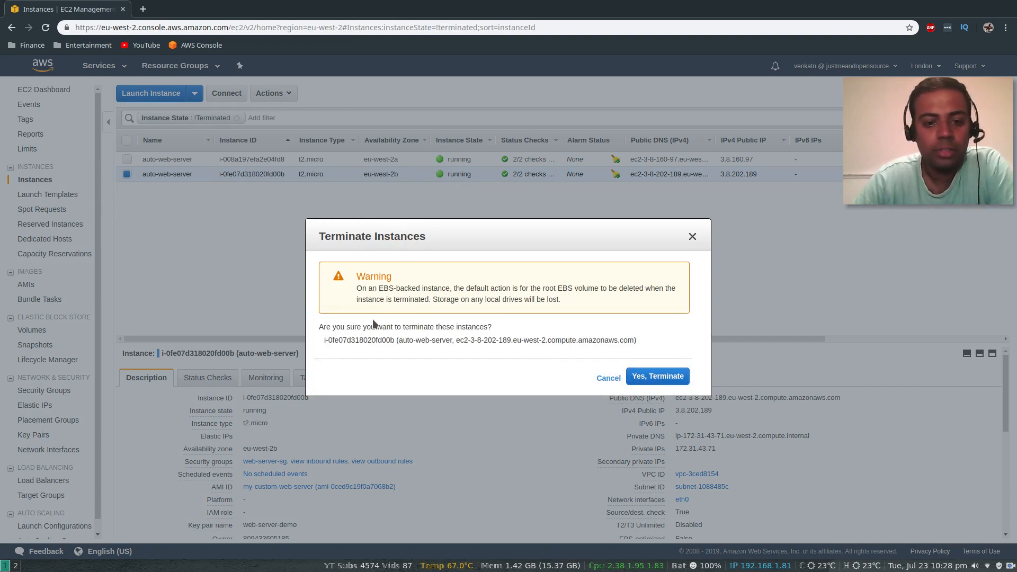
pyautogui.click(655, 380)
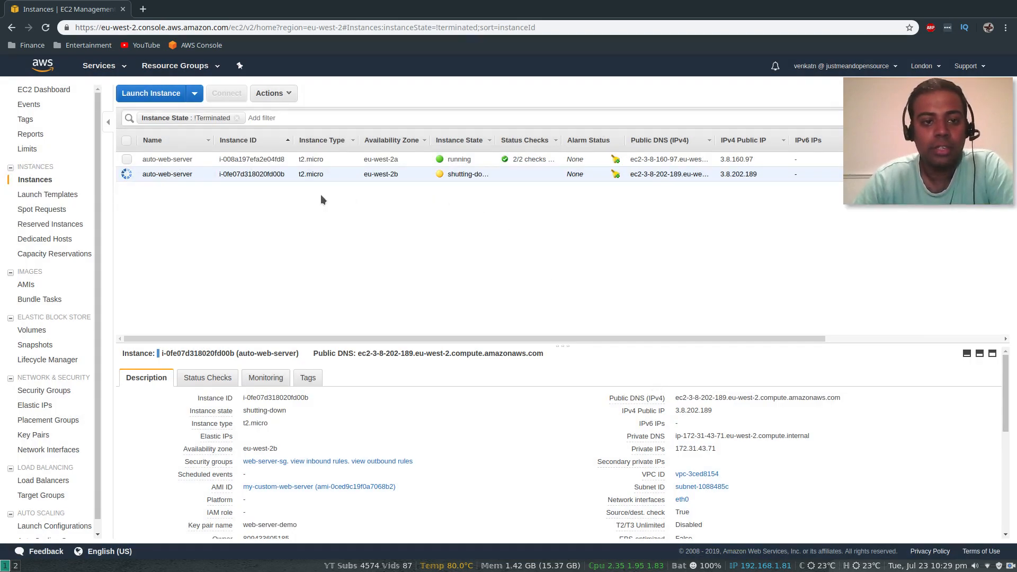
# Check web-servers-target-group's registered targets and web-server-asg's activity history for the reaction to the terminated instance
pyautogui.scroll(-1, 62, 270)
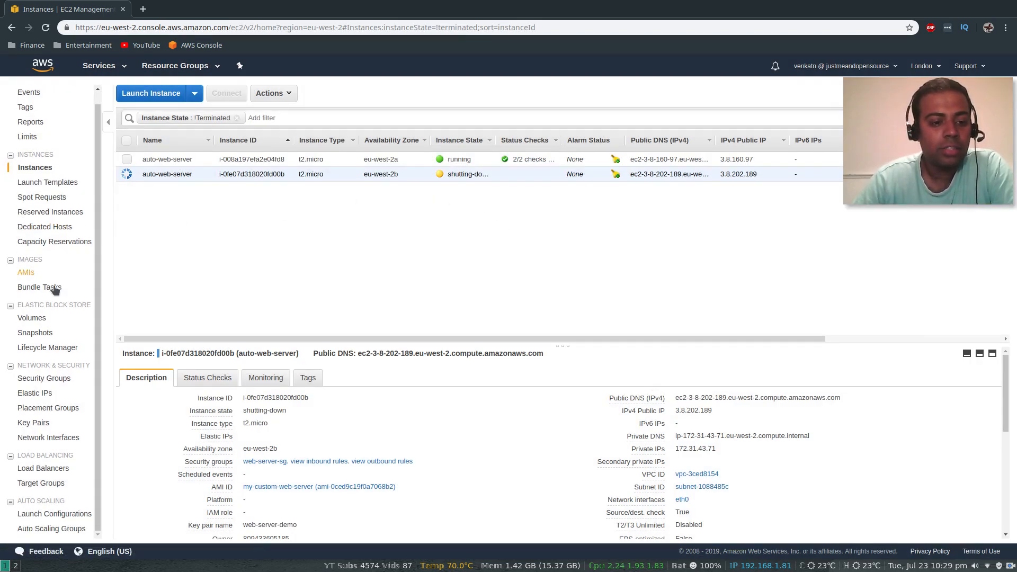
pyautogui.click(49, 484)
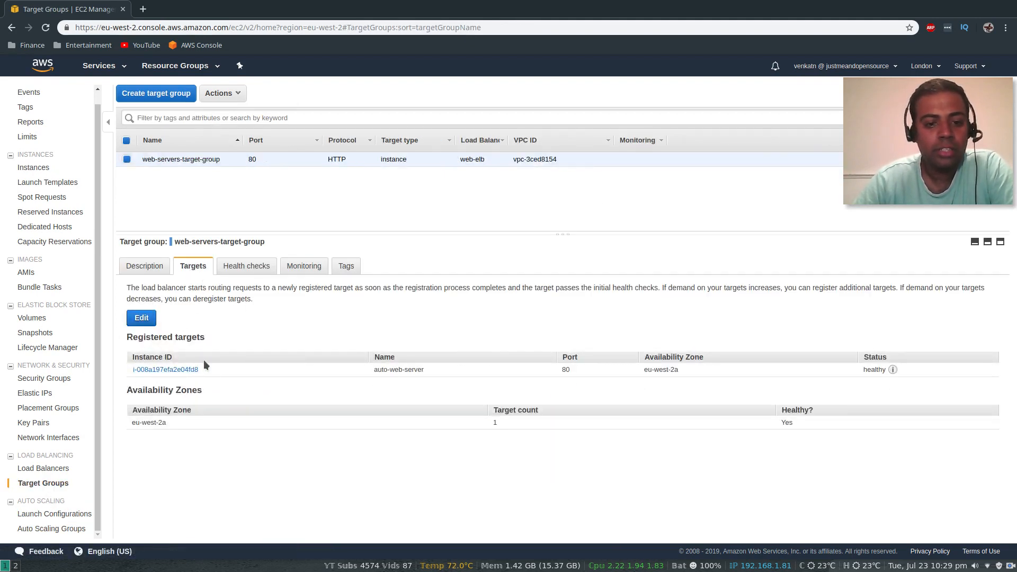
pyautogui.click(42, 527)
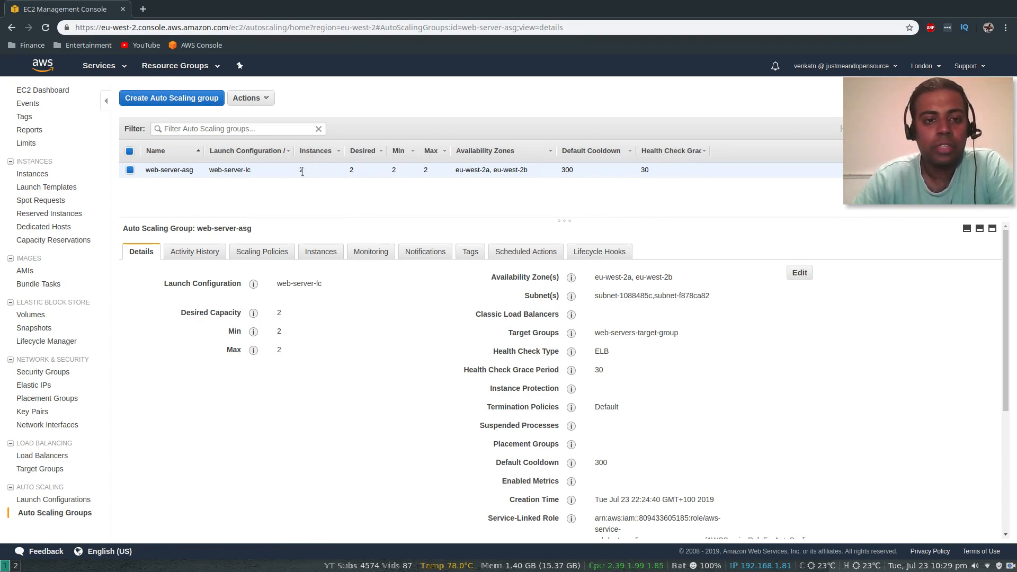
pyautogui.click(186, 256)
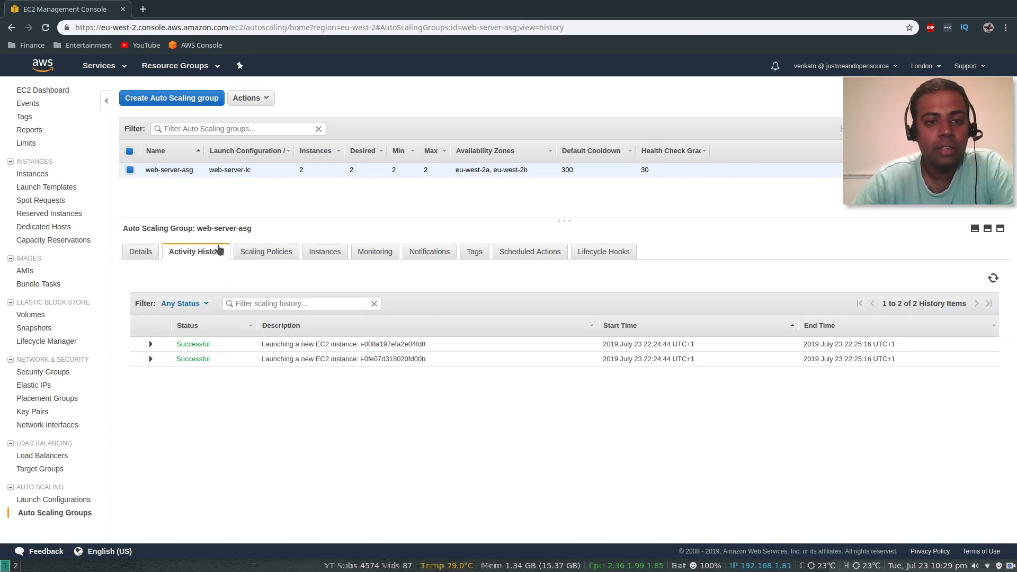
# Check web-server-asg's refreshed activity history and the auto-web-server instances for the replacement of the terminated instance
pyautogui.click(993, 279)
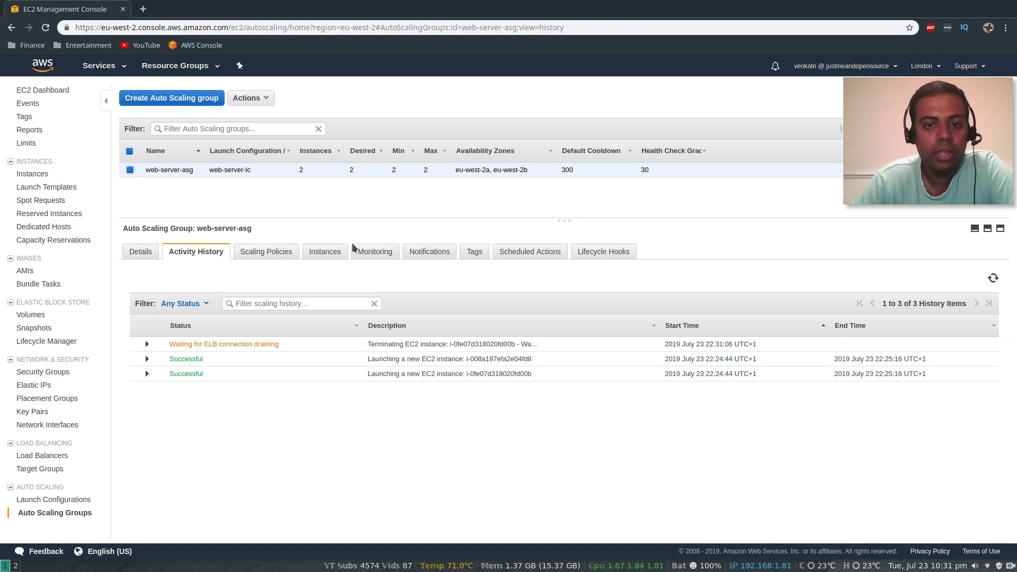
pyautogui.click(33, 175)
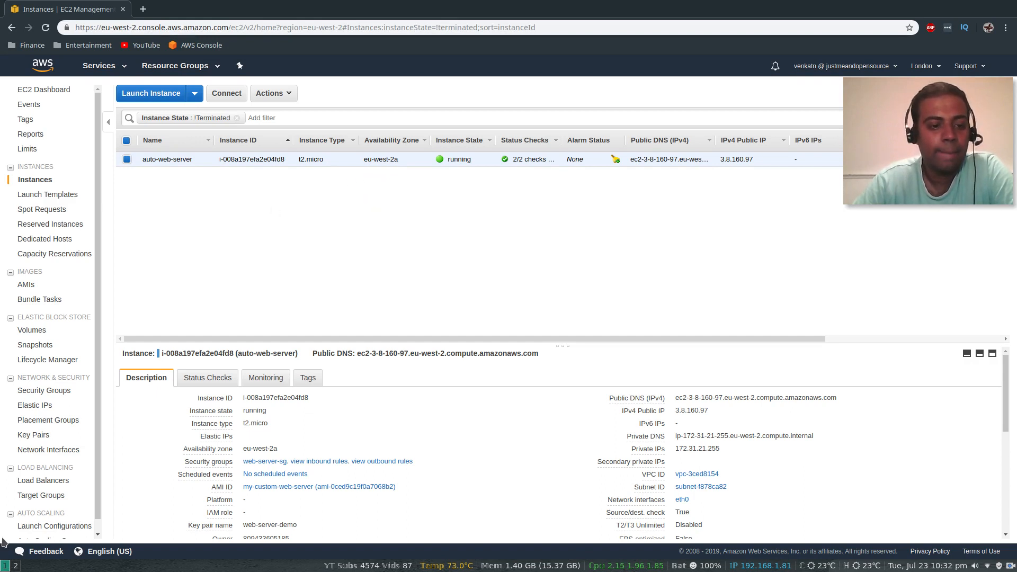
pyautogui.scroll(-1, 27, 500)
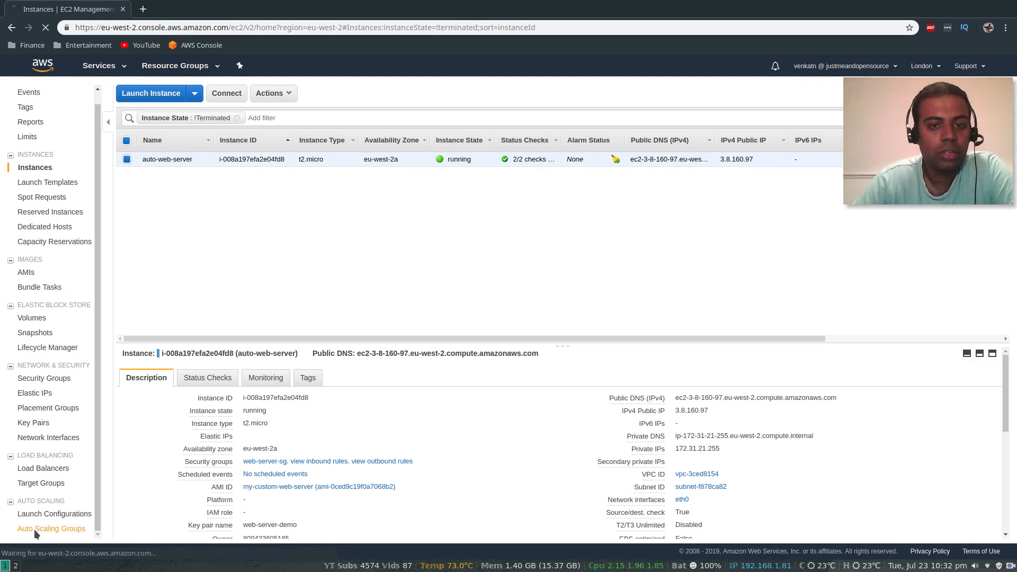
pyautogui.click(35, 529)
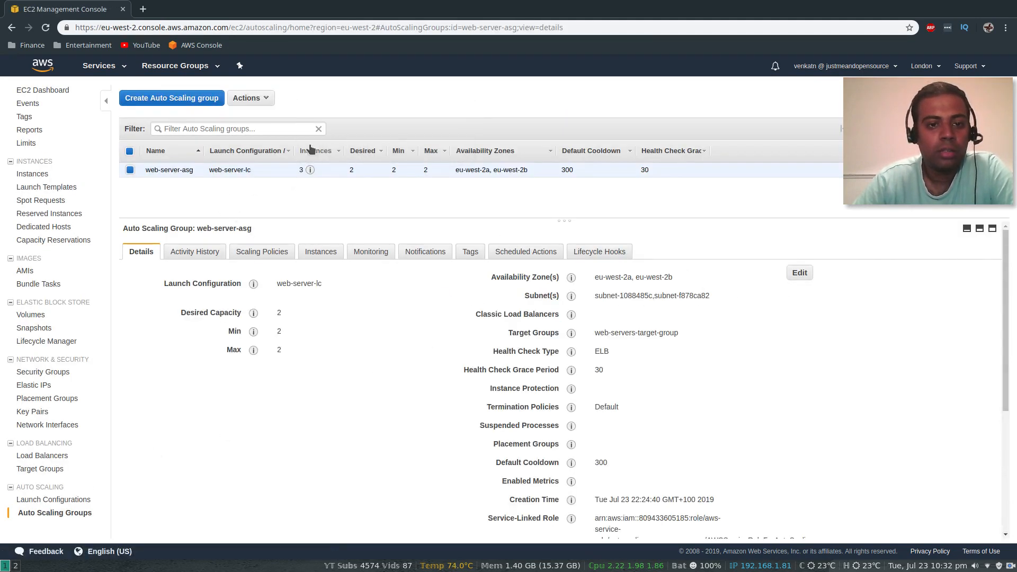
pyautogui.click(191, 255)
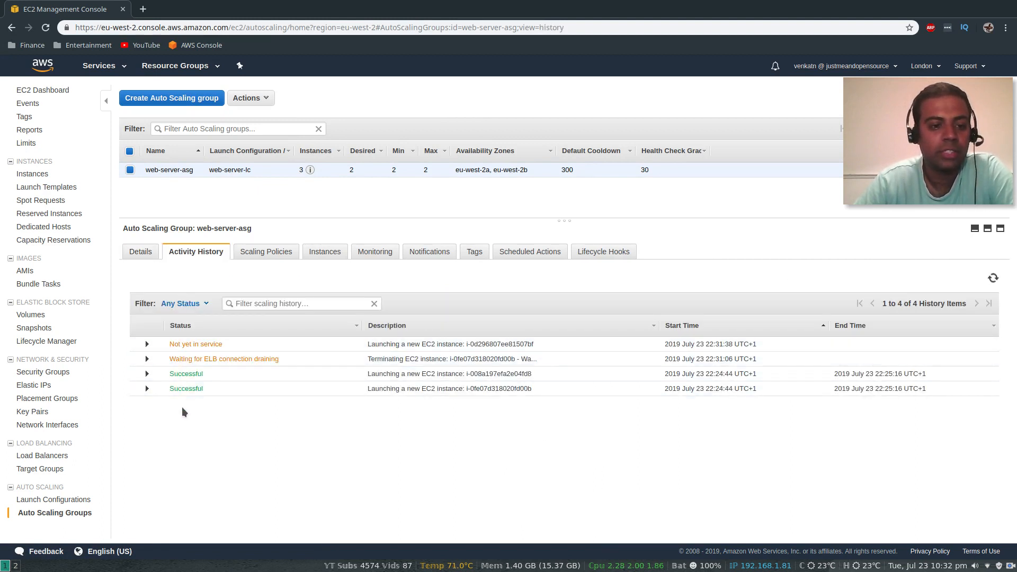
pyautogui.click(31, 173)
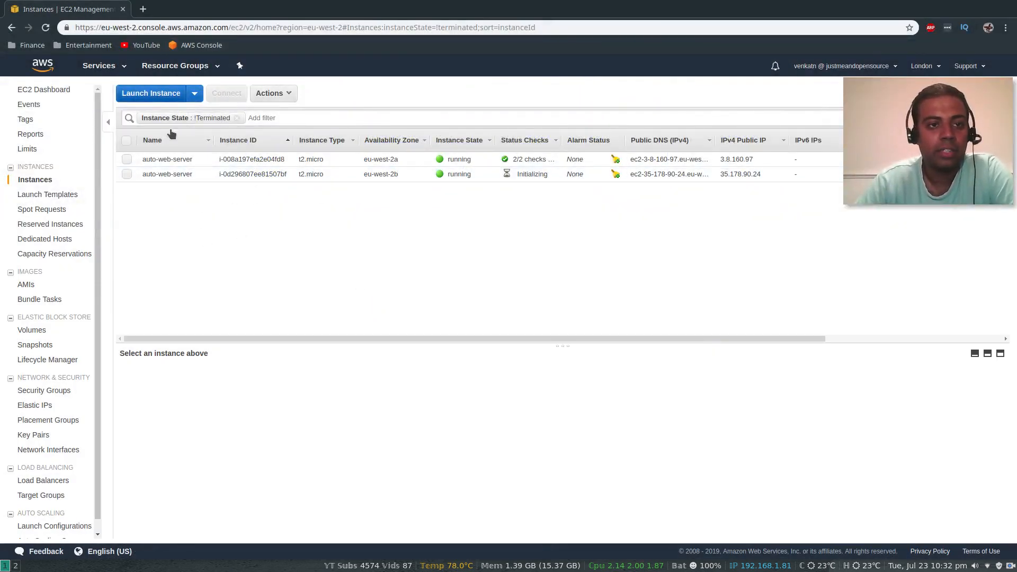
# Retest the website through web-elb's copied DNS name in a temporary browser tab, and review the VPC architecture diagram
pyautogui.click(42, 481)
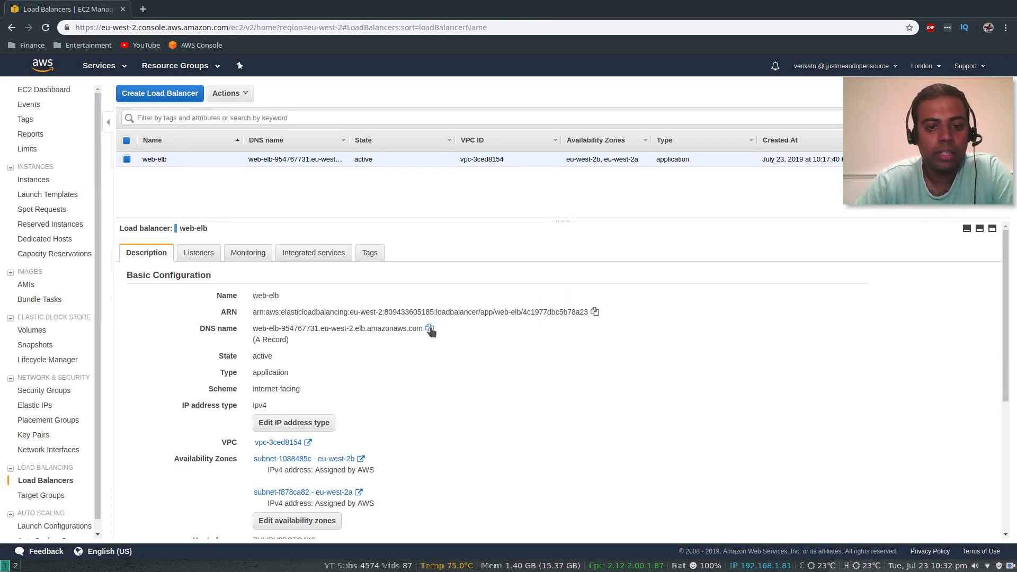
pyautogui.click(429, 329)
pyautogui.click(148, 10)
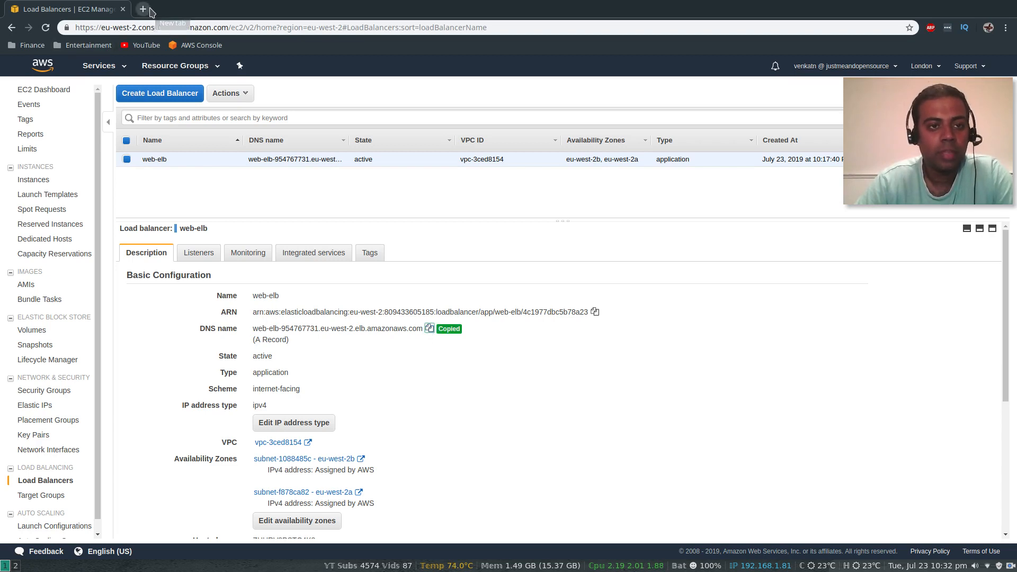
pyautogui.hotkey('ctrl', 'v')
pyautogui.press('Return')
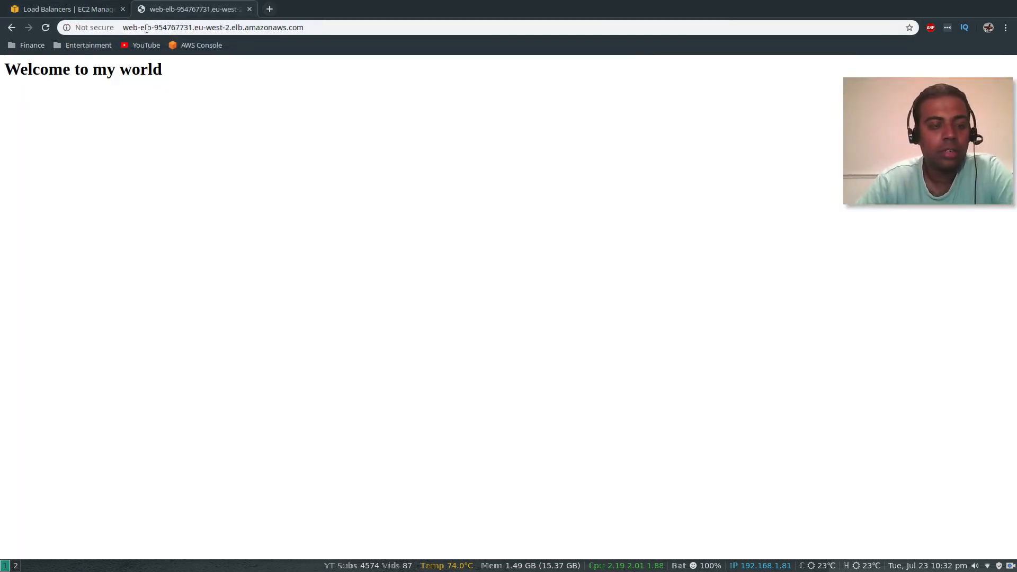
pyautogui.hotkey('ctrl', 'w')
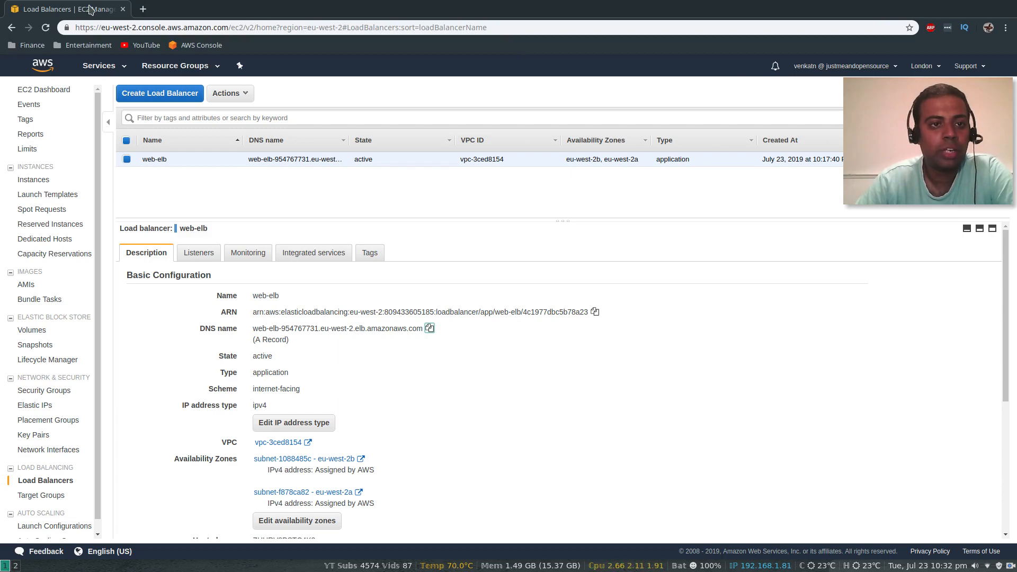
pyautogui.press('super+2')
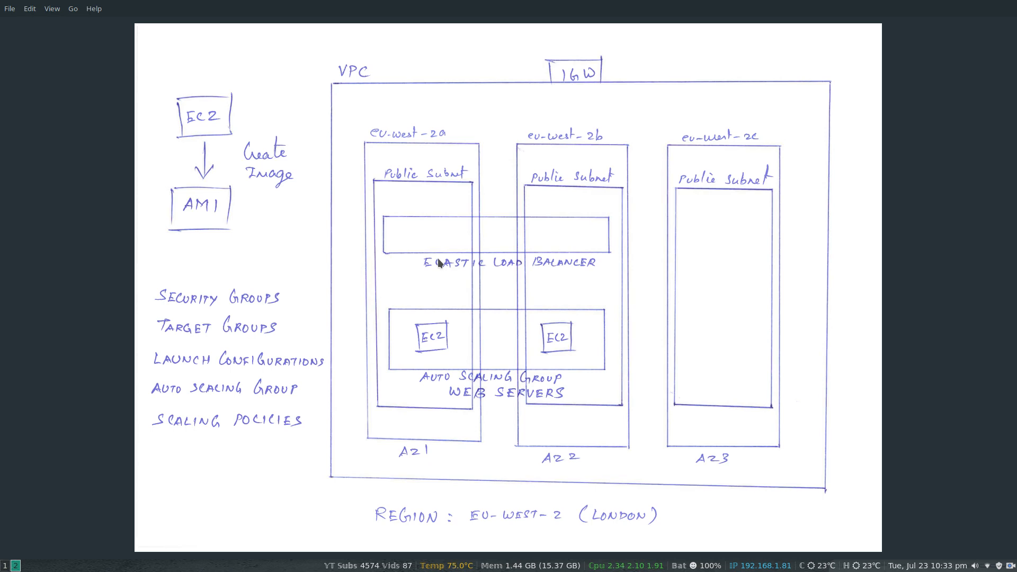
pyautogui.press('super+1')
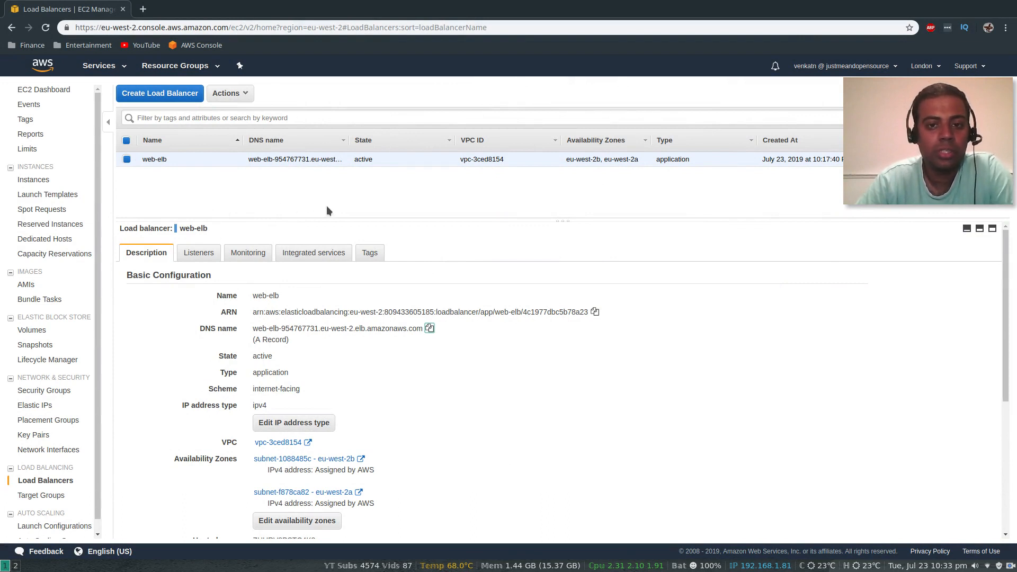
# Delete the web-server-asg Auto Scaling group and check the state of its auto-web-server instances
pyautogui.scroll(-1, 63, 439)
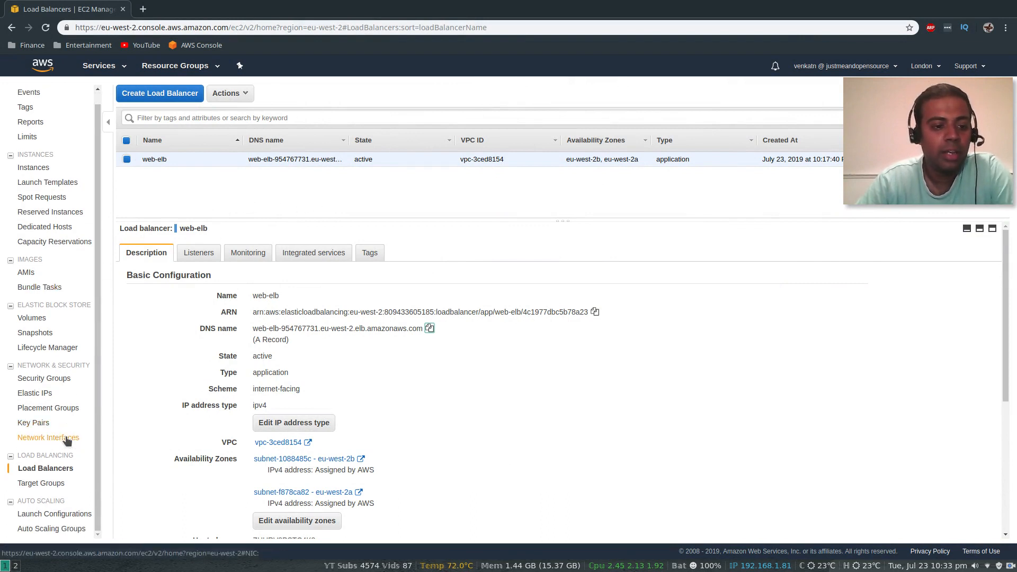
pyautogui.click(47, 529)
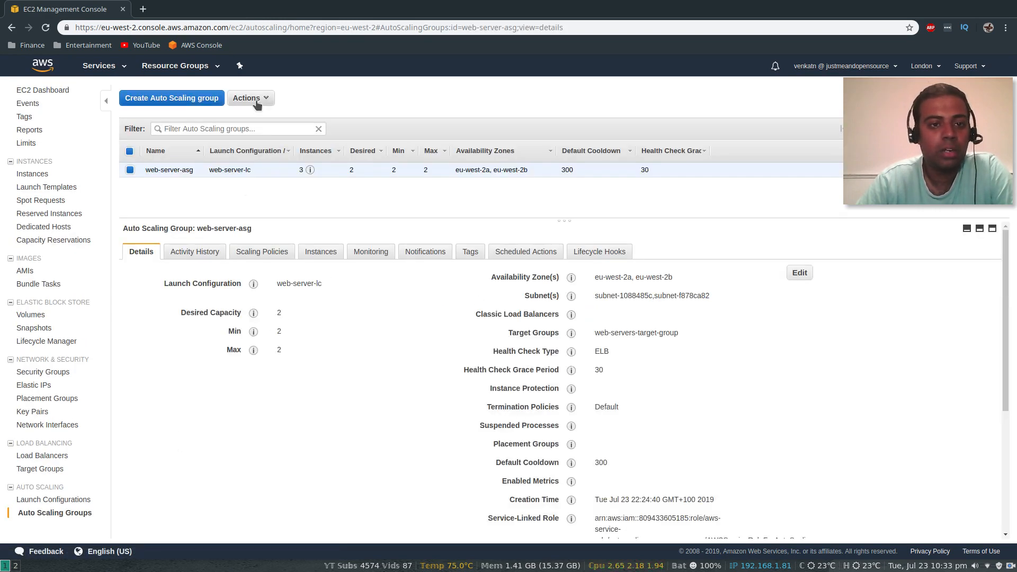
pyautogui.click(264, 101)
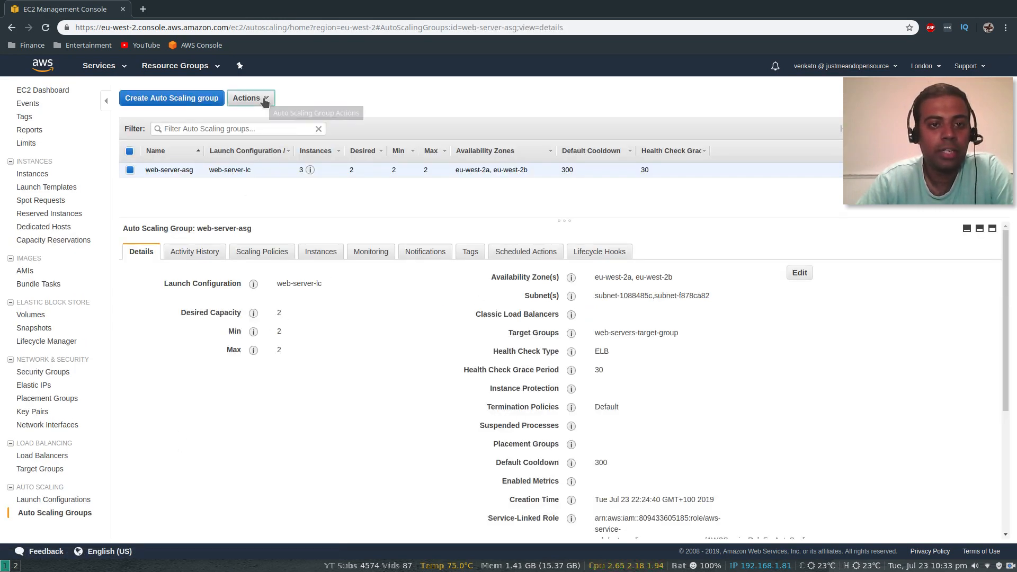
pyautogui.click(255, 134)
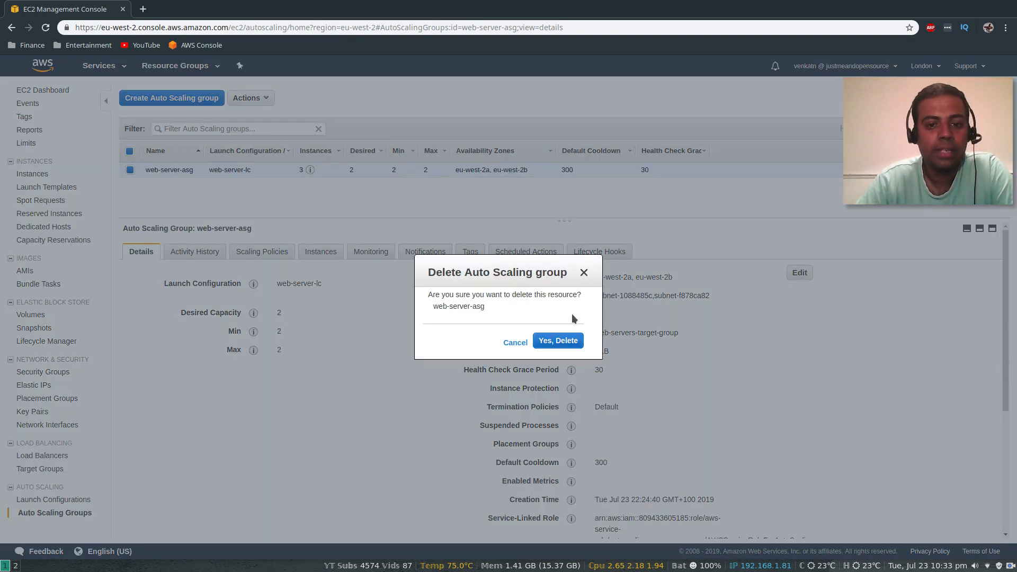
pyautogui.click(567, 340)
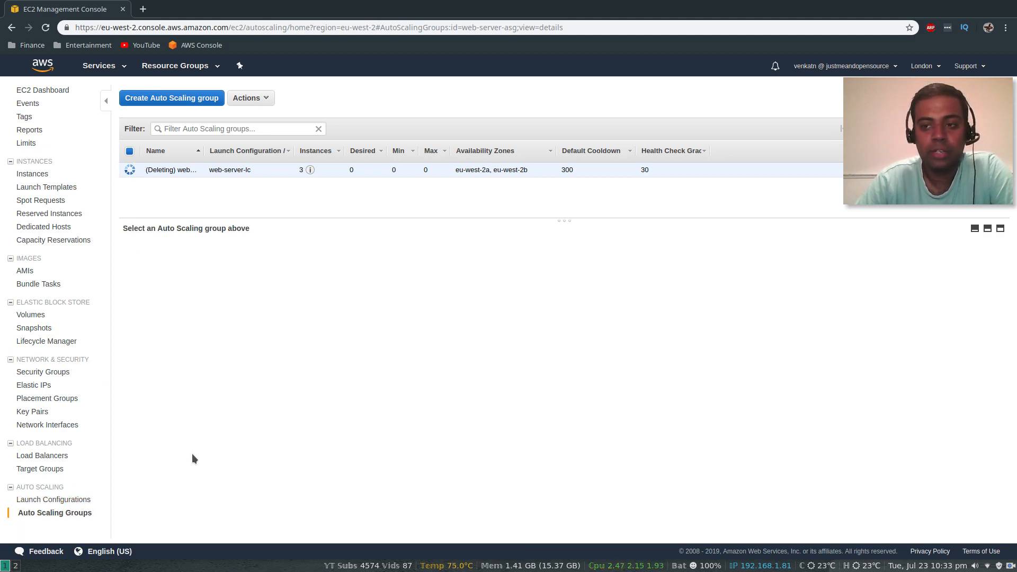
pyautogui.click(33, 174)
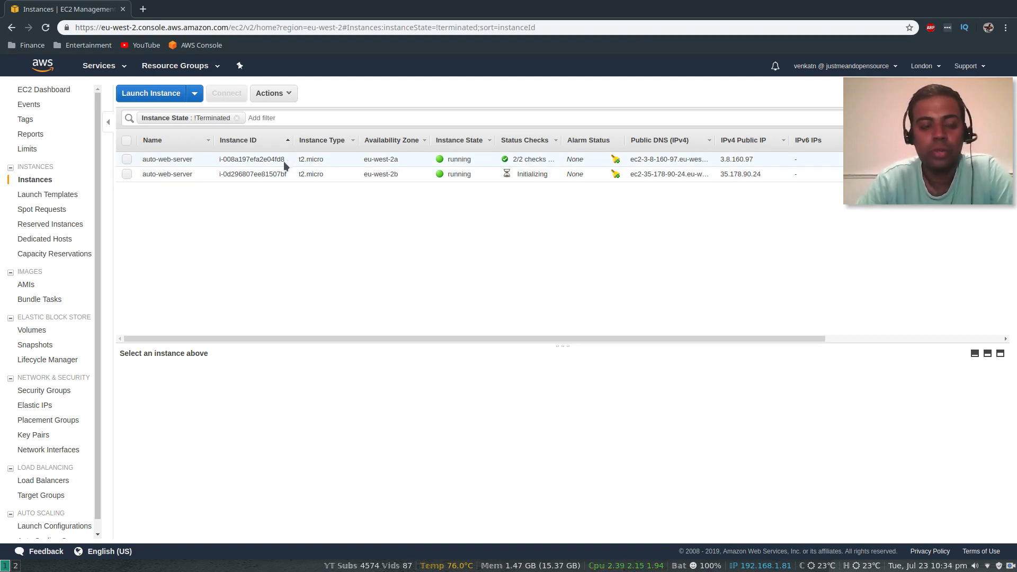
# Delete the web-server-lc launch configuration
pyautogui.scroll(-1, 57, 427)
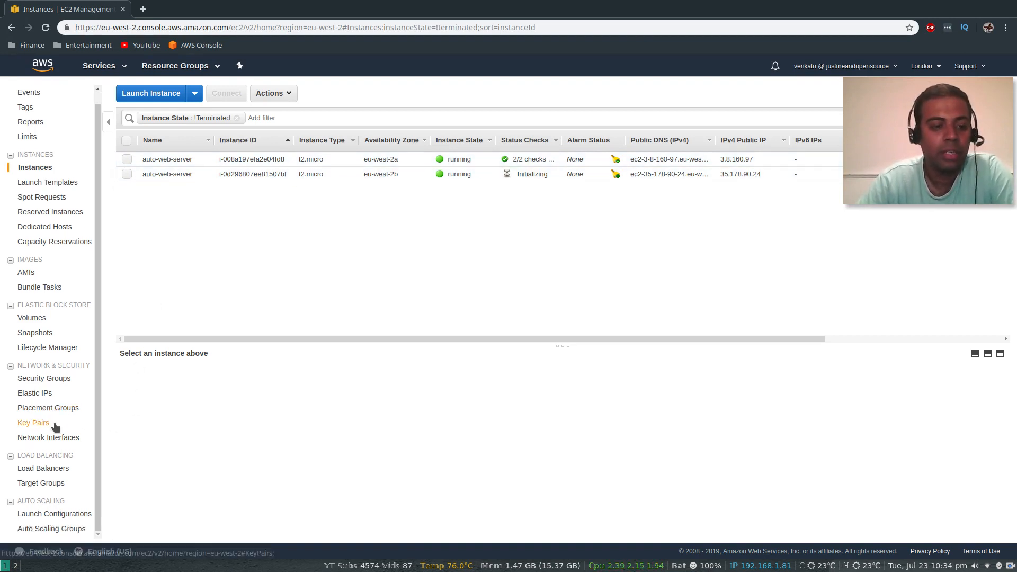
pyautogui.click(50, 517)
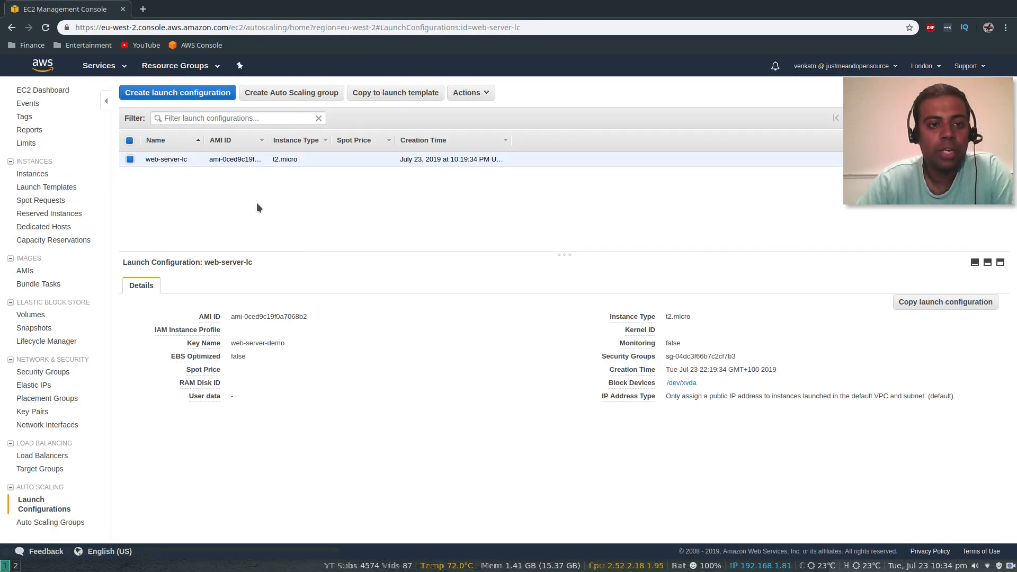
pyautogui.click(483, 93)
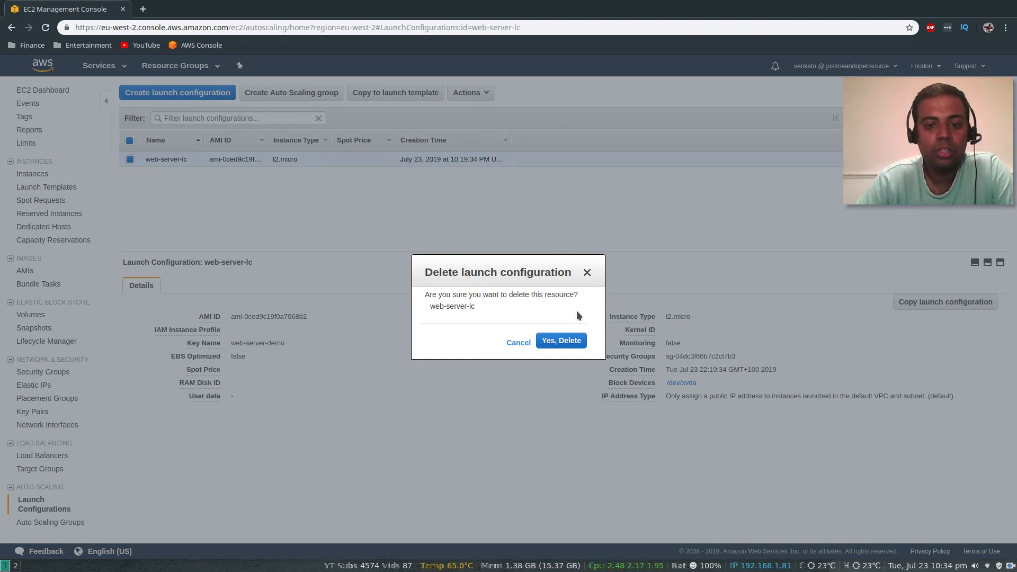
pyautogui.click(554, 343)
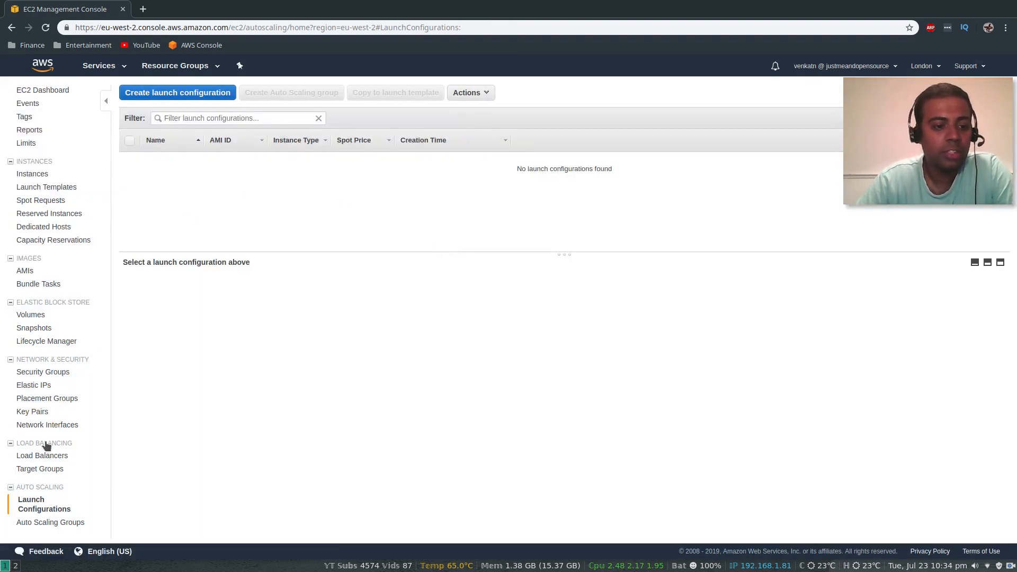
# Delete the web-elb load balancer
pyautogui.click(44, 456)
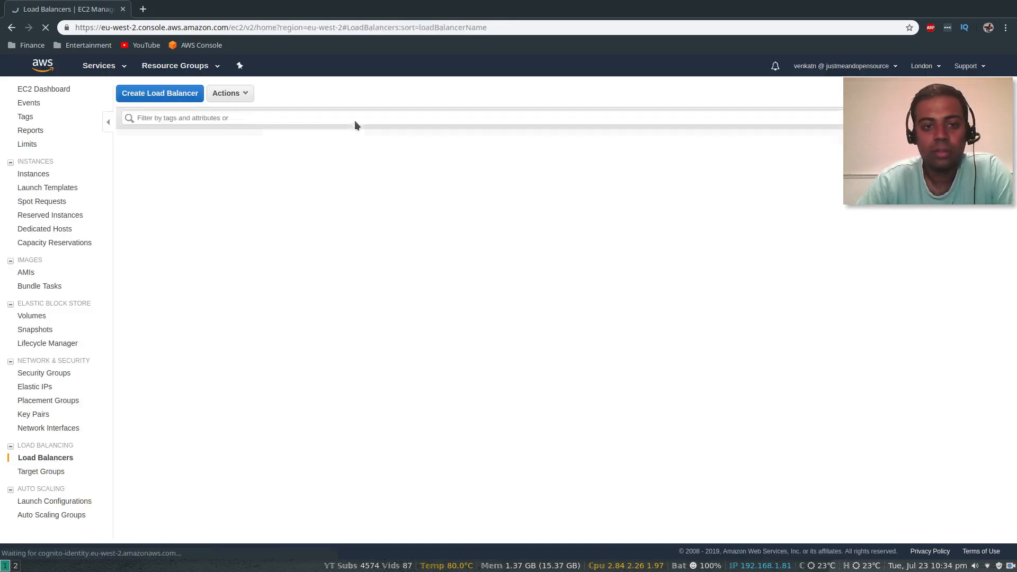
pyautogui.click(244, 95)
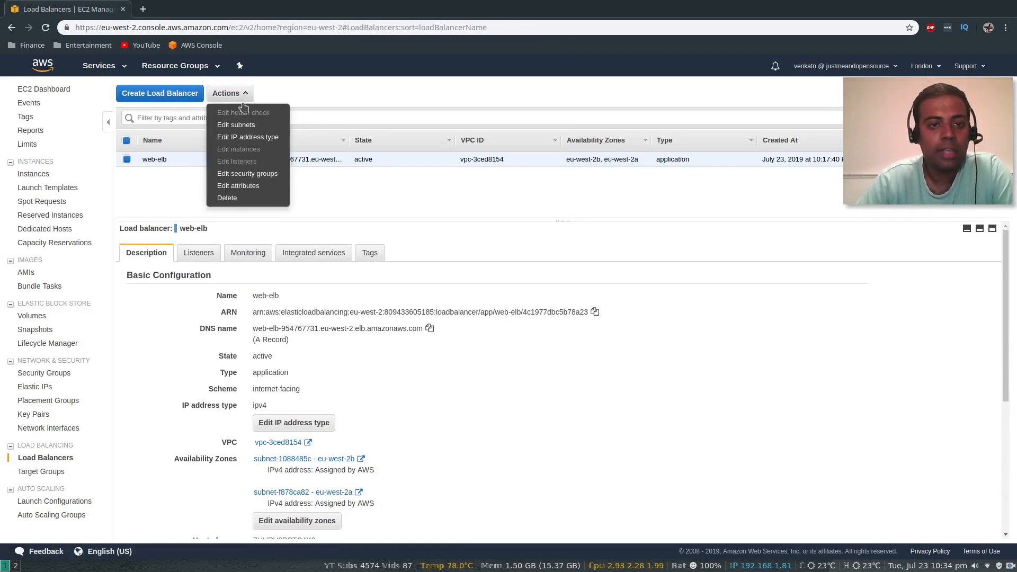
pyautogui.click(228, 199)
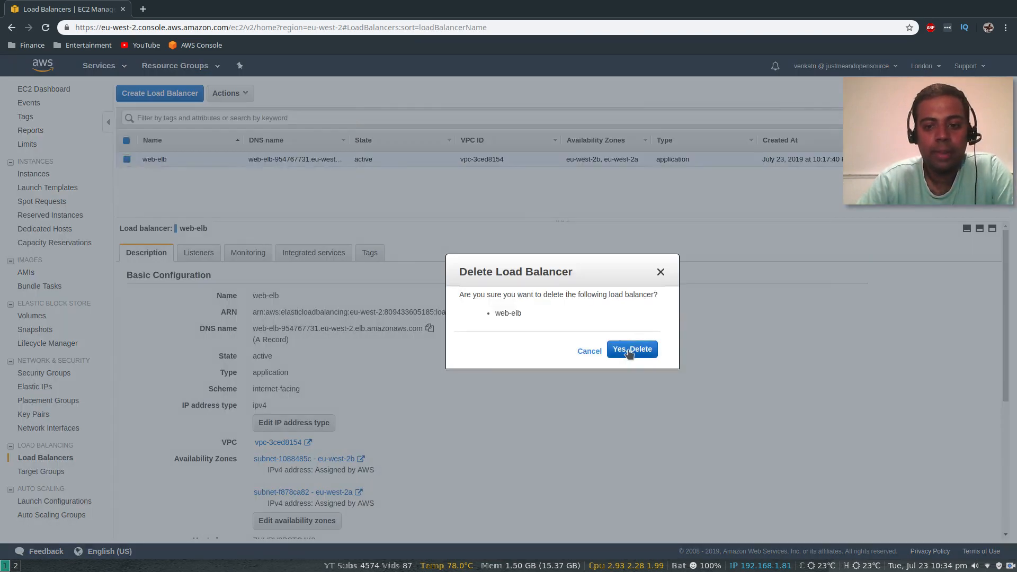
pyautogui.click(635, 350)
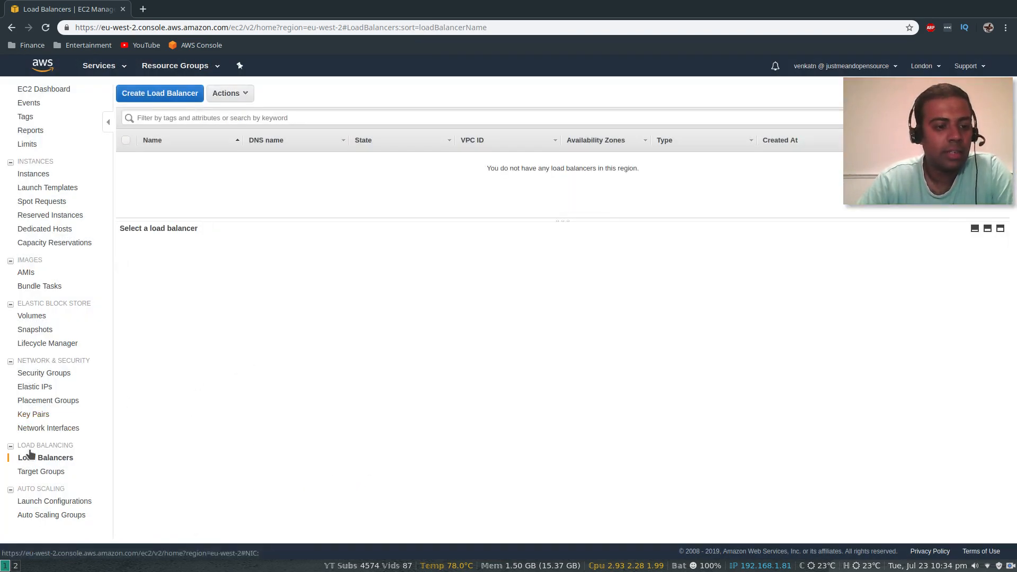
# Delete the web-servers-target-group target group
pyautogui.click(42, 473)
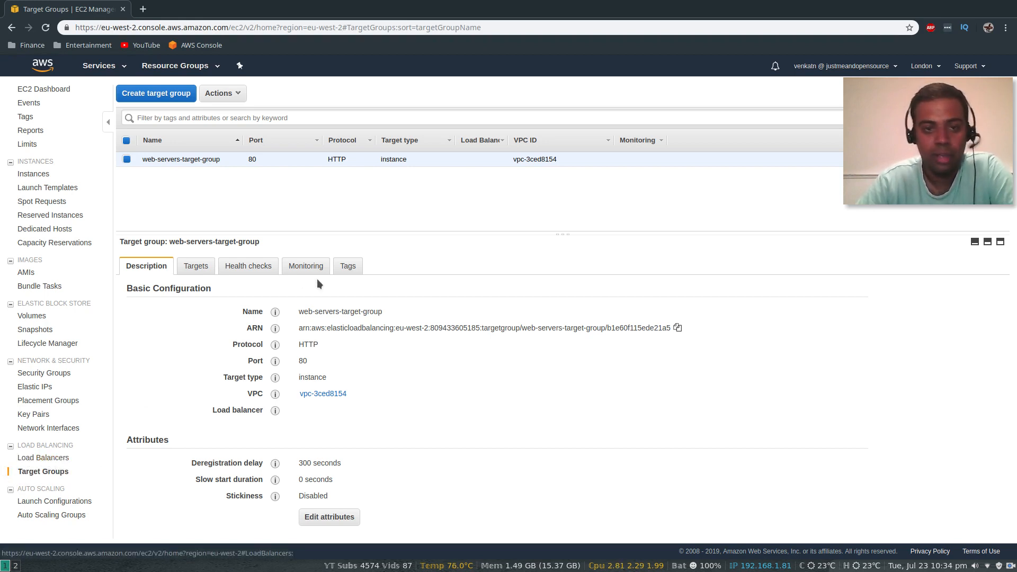
pyautogui.click(238, 94)
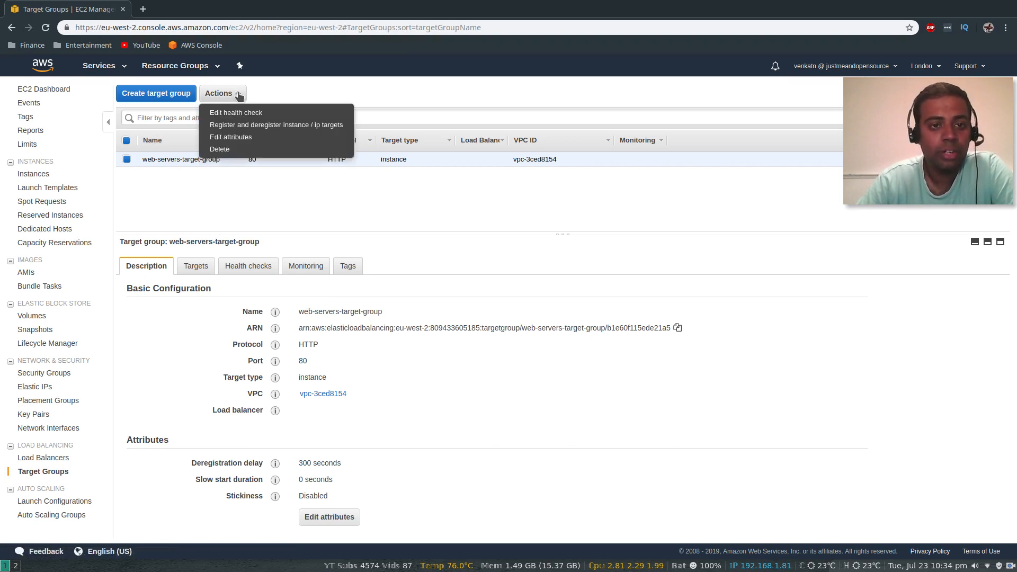
pyautogui.click(230, 148)
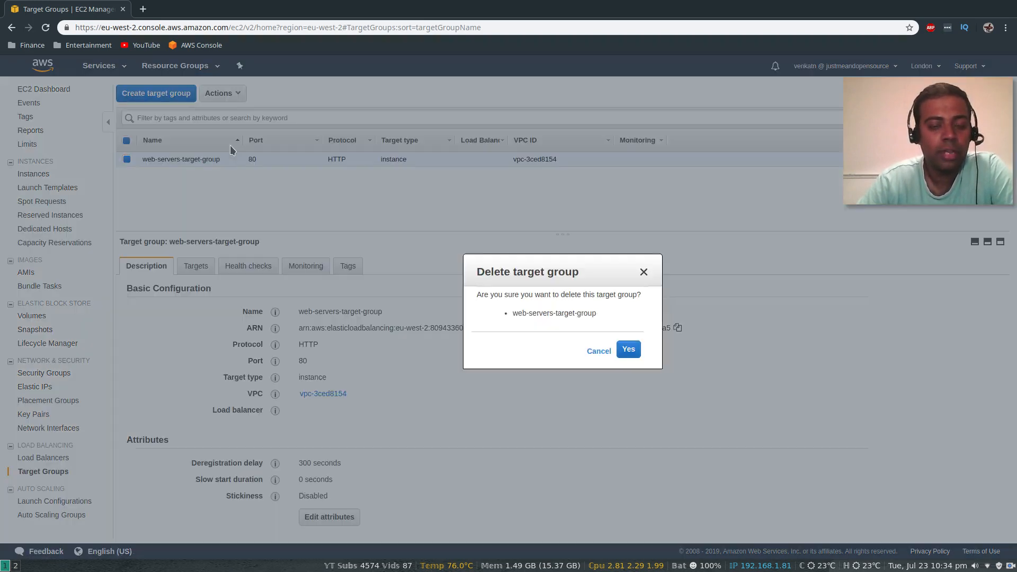
pyautogui.click(628, 348)
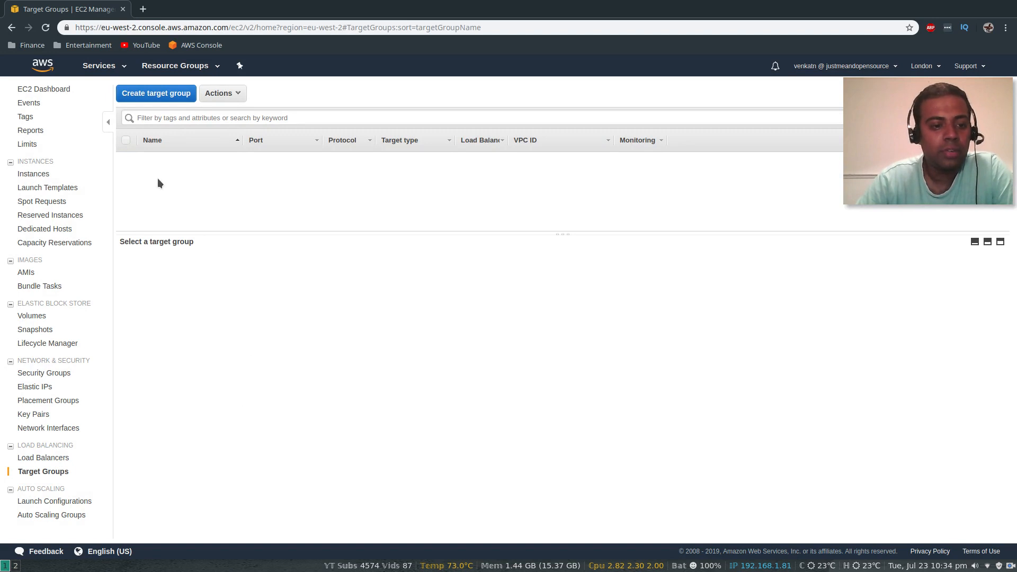
# Check the Auto Scaling groups and EC2 instances lists for the progress of web-server-asg's deletion
pyautogui.click(45, 514)
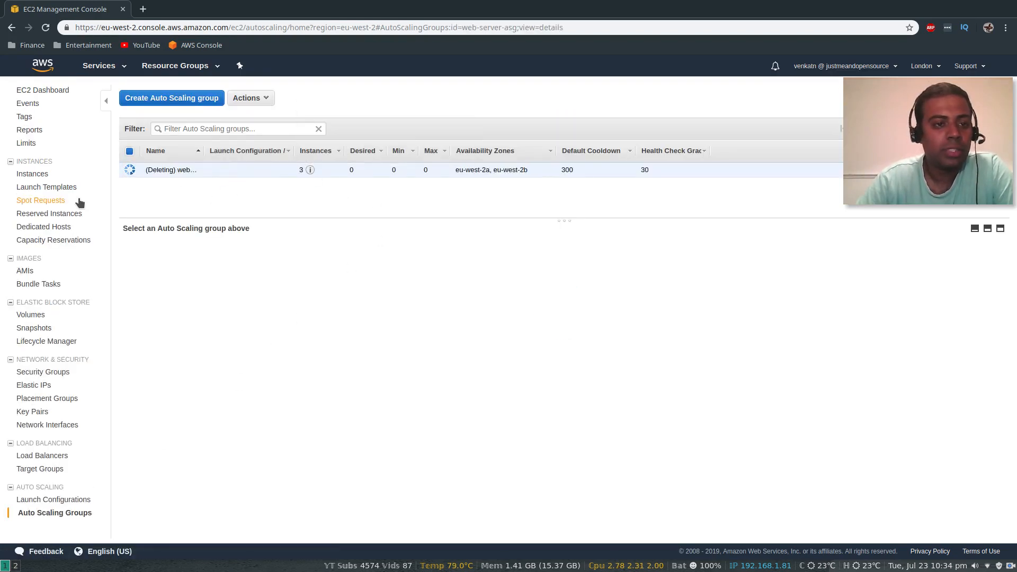
pyautogui.click(34, 174)
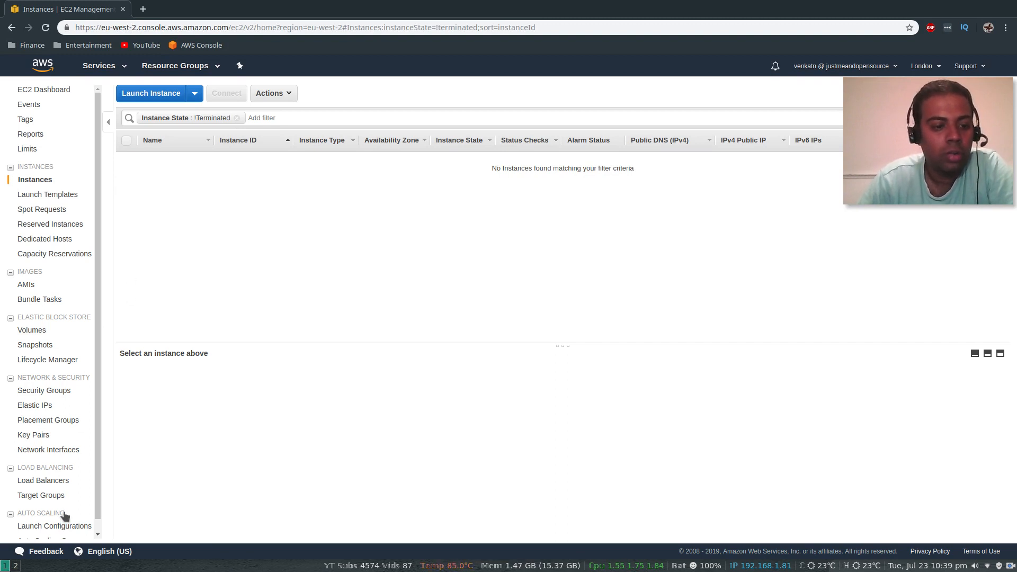
pyautogui.scroll(-1, 65, 516)
pyautogui.click(39, 529)
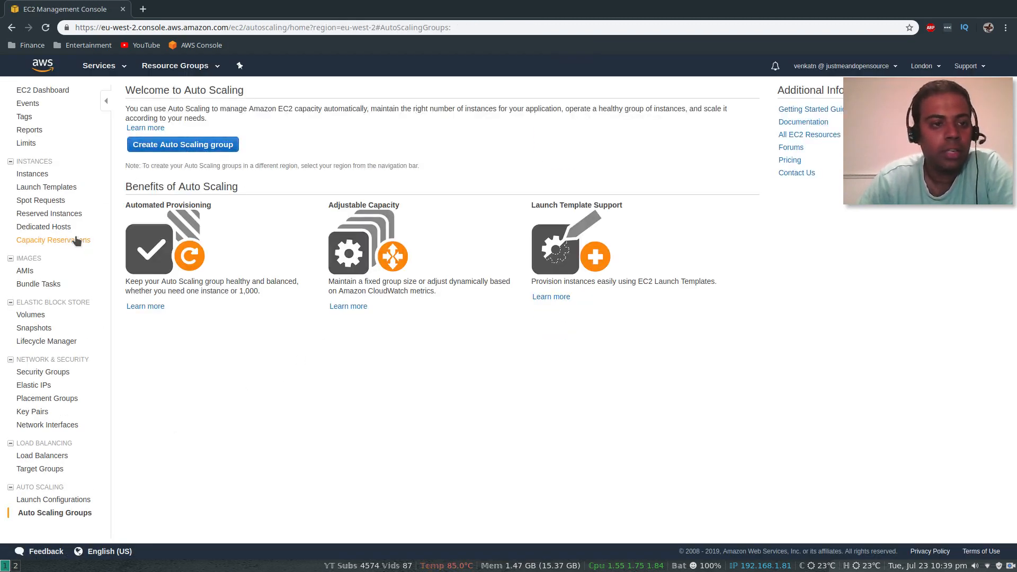
# Select the web-server-sg and web-elb-sg security groups together and delete those that can be removed
pyautogui.click(41, 371)
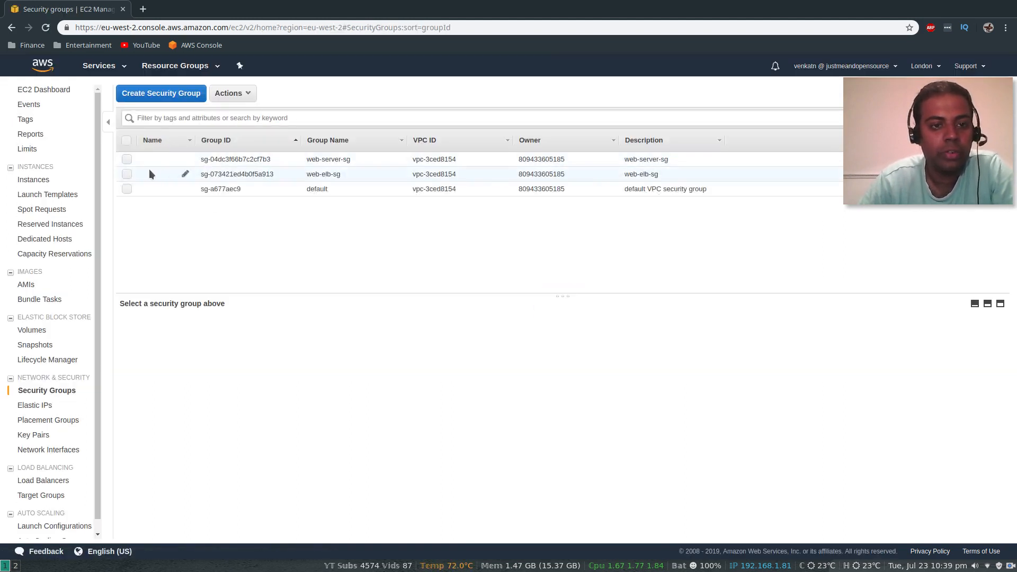
pyautogui.click(126, 159)
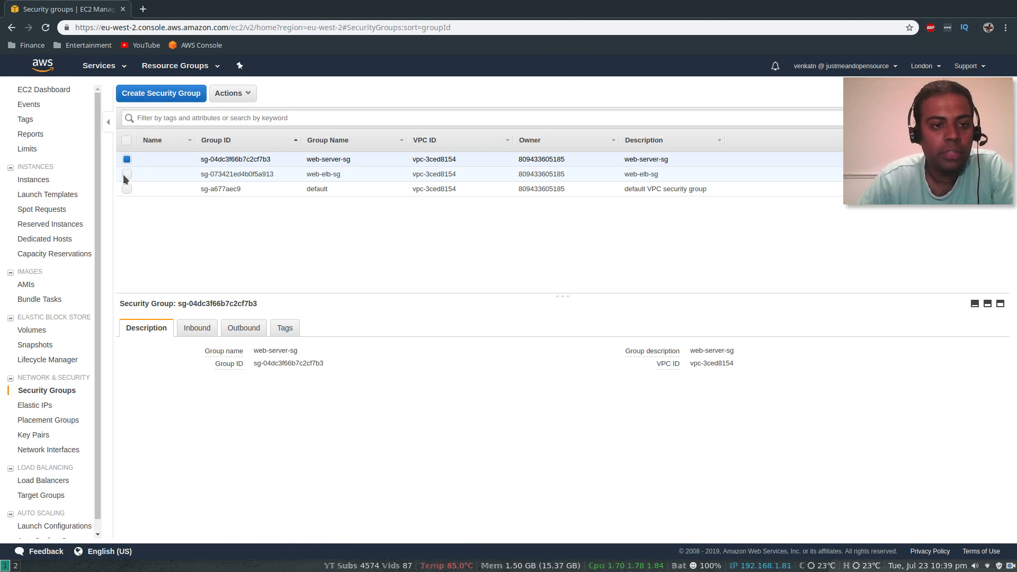
pyautogui.click(127, 174)
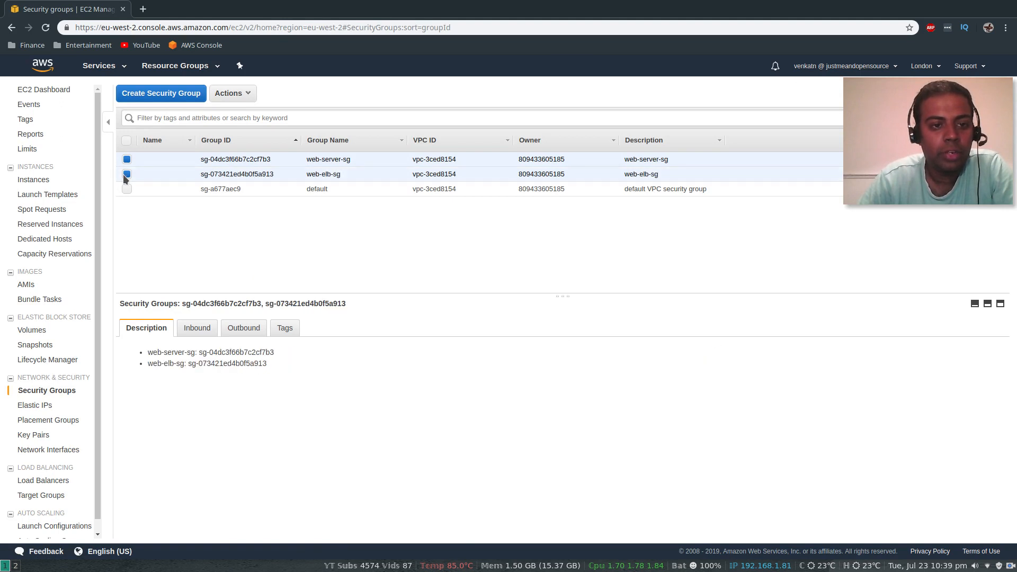
pyautogui.click(245, 94)
pyautogui.click(243, 114)
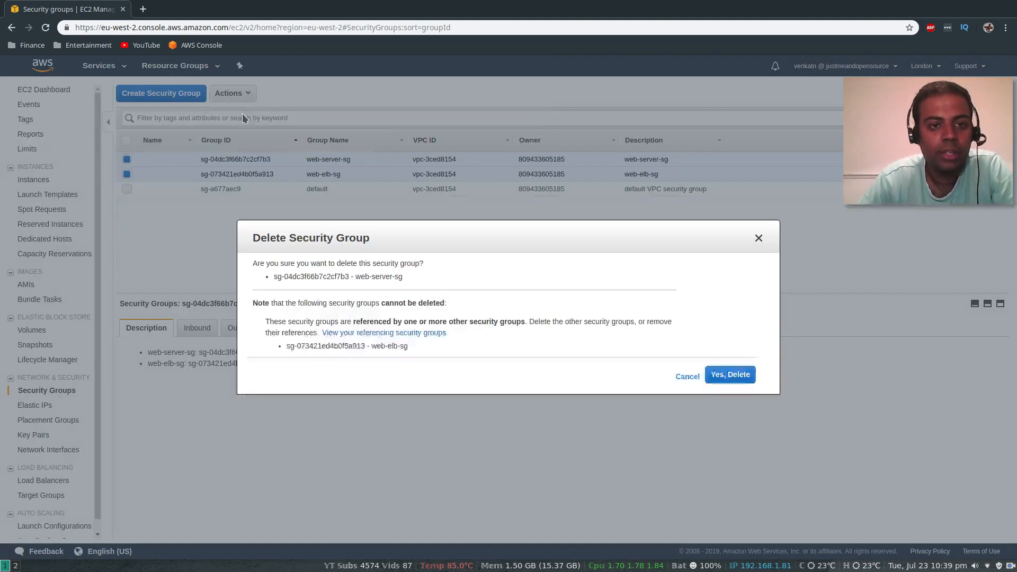
pyautogui.click(730, 374)
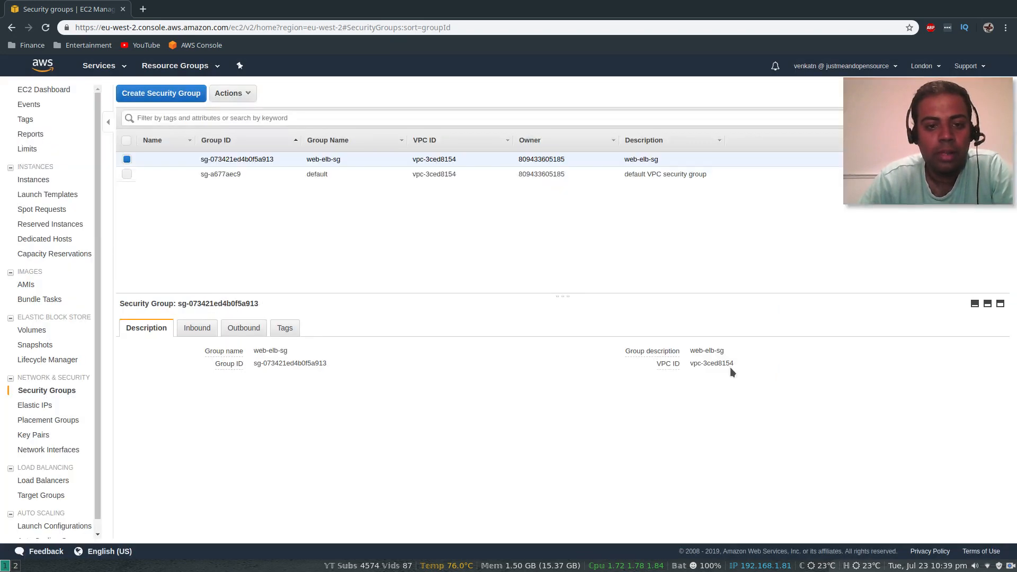
# Delete the web-elb-sg security group
pyautogui.click(233, 93)
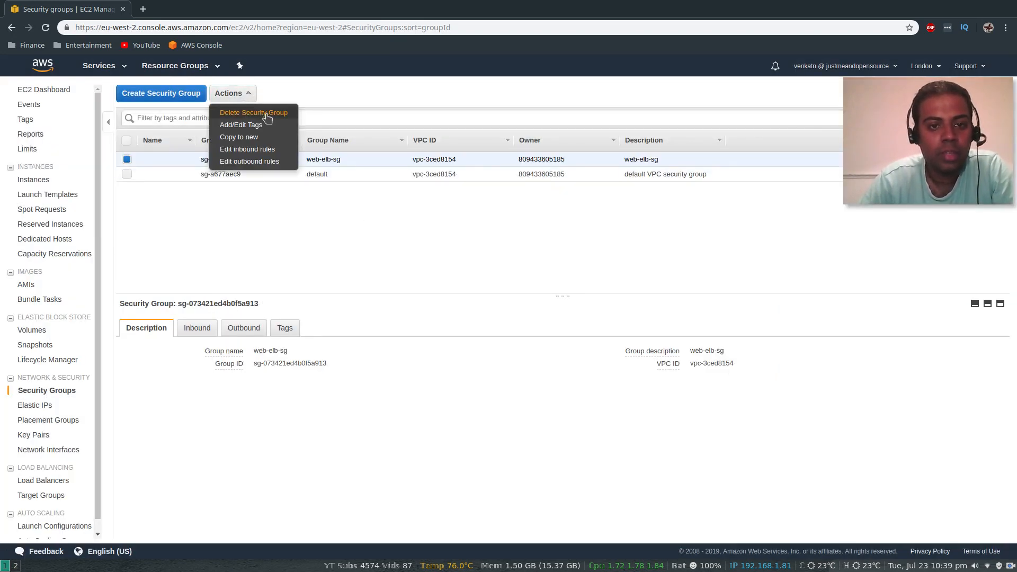
pyautogui.click(267, 118)
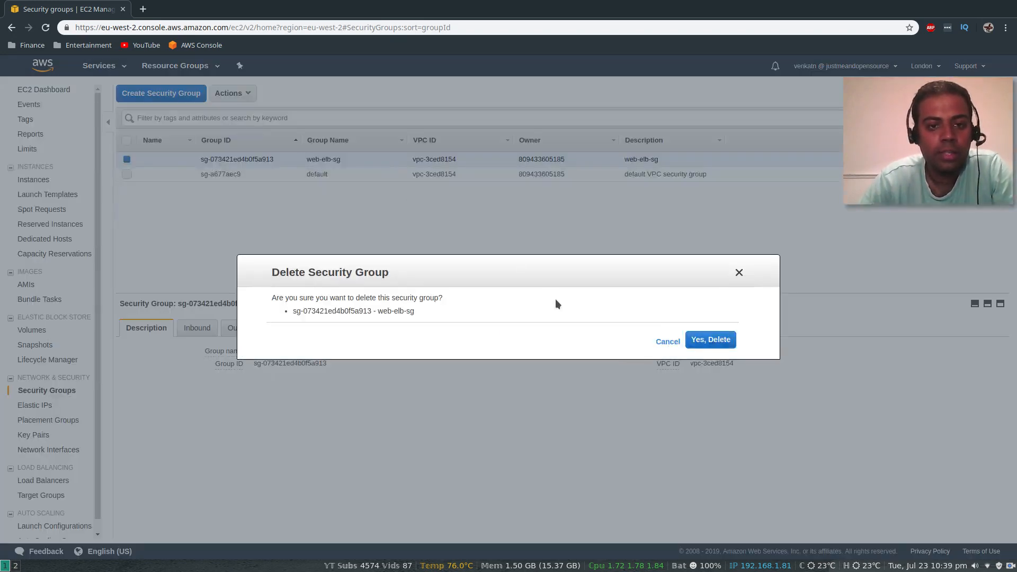
pyautogui.click(718, 344)
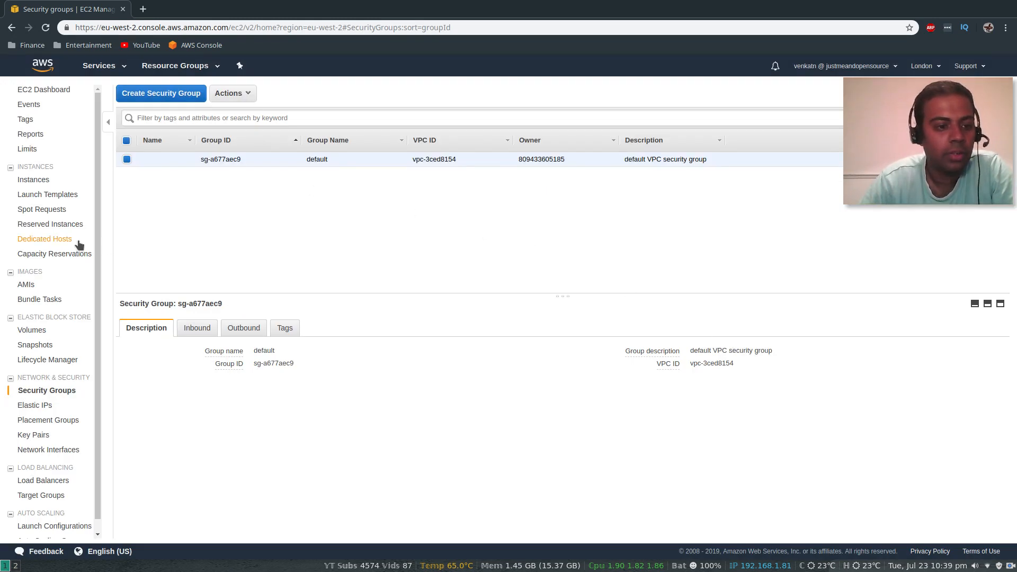
# Deregister the my-custom-web-server AMI
pyautogui.click(26, 285)
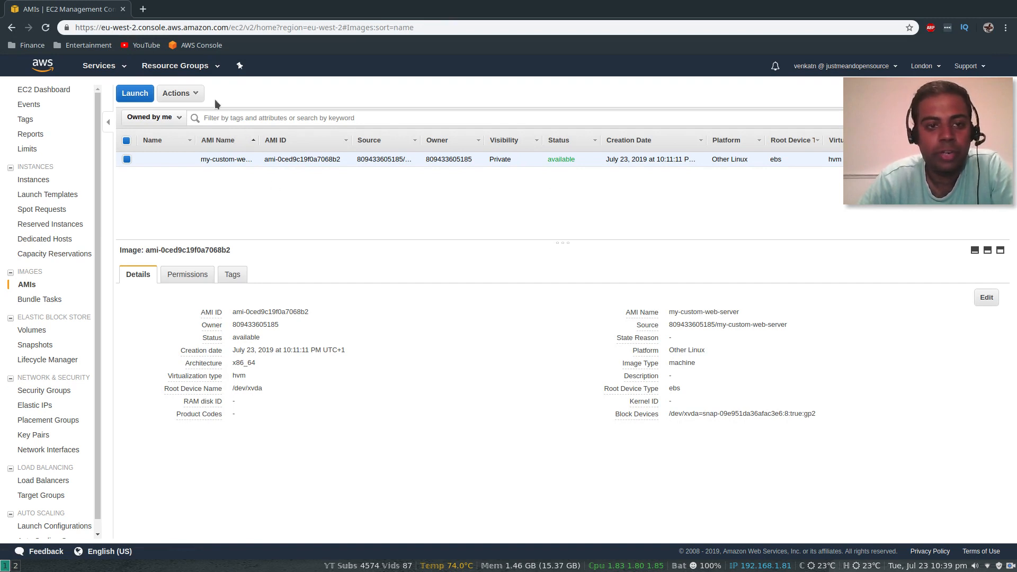
pyautogui.click(193, 94)
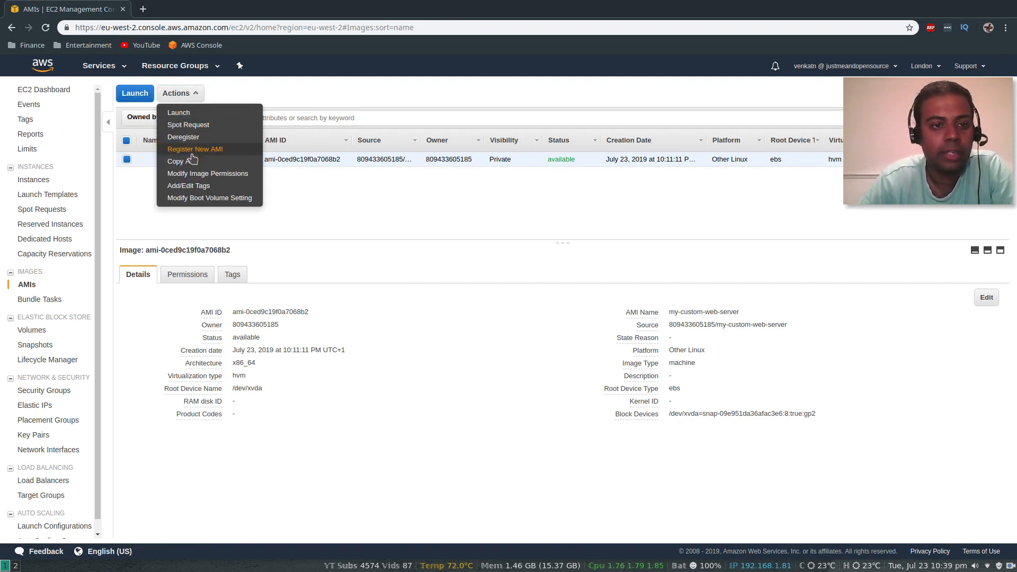
pyautogui.click(184, 137)
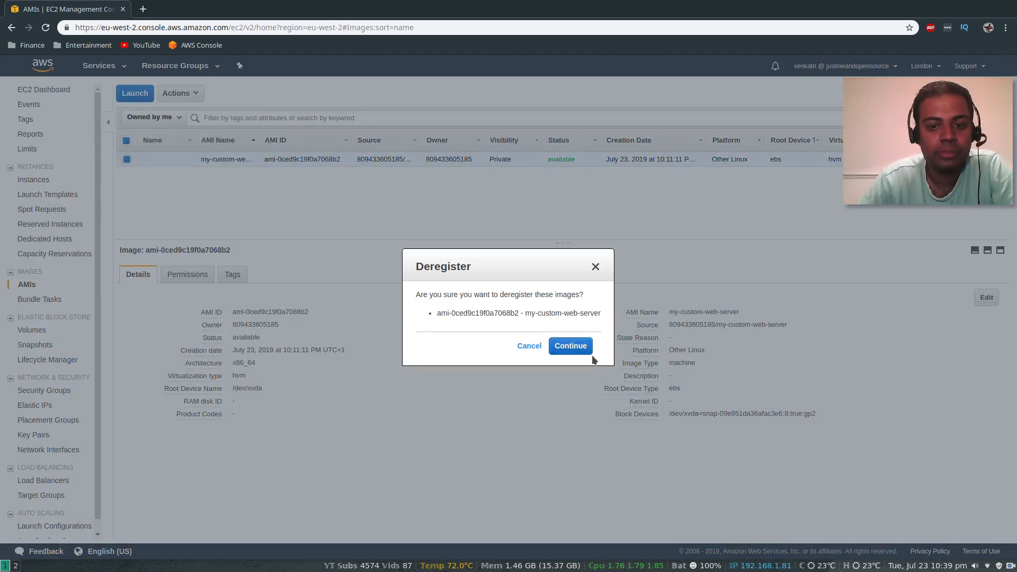
pyautogui.click(572, 353)
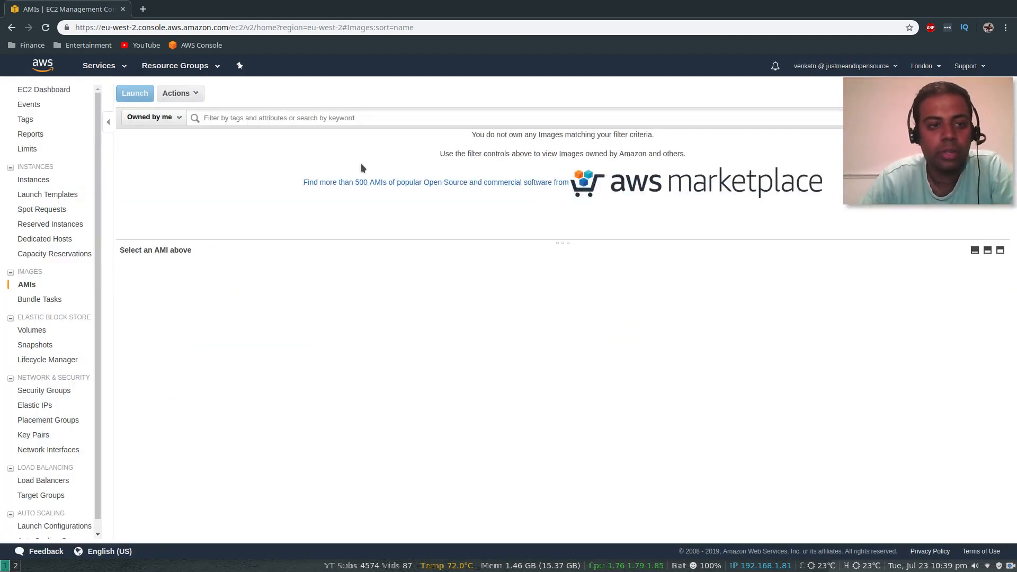
# Delete the 8 GiB snapshot created for the custom web server image and check the EC2 resource overview for leftovers
pyautogui.click(44, 90)
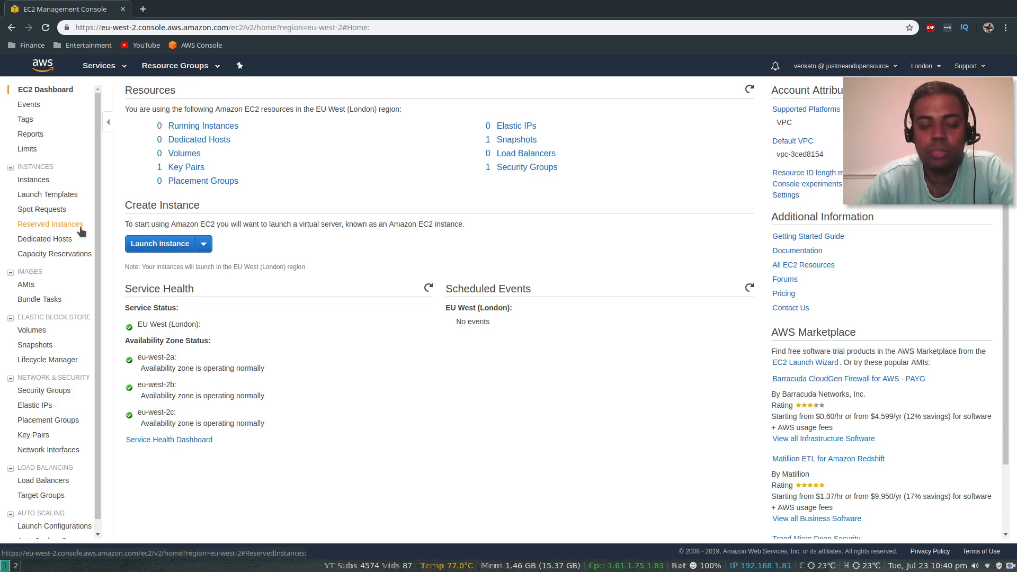
pyautogui.click(33, 347)
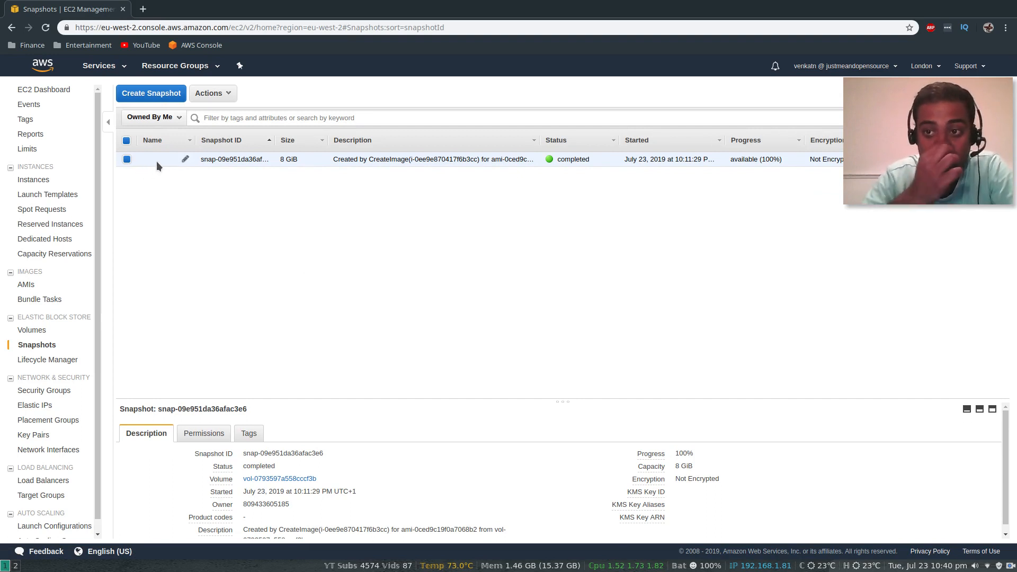
pyautogui.click(214, 94)
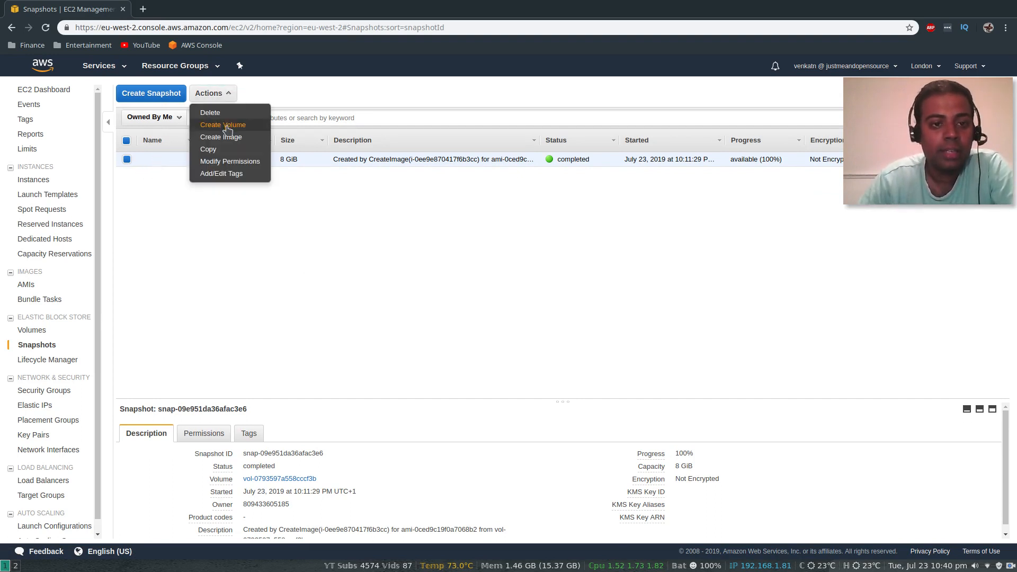
pyautogui.click(219, 113)
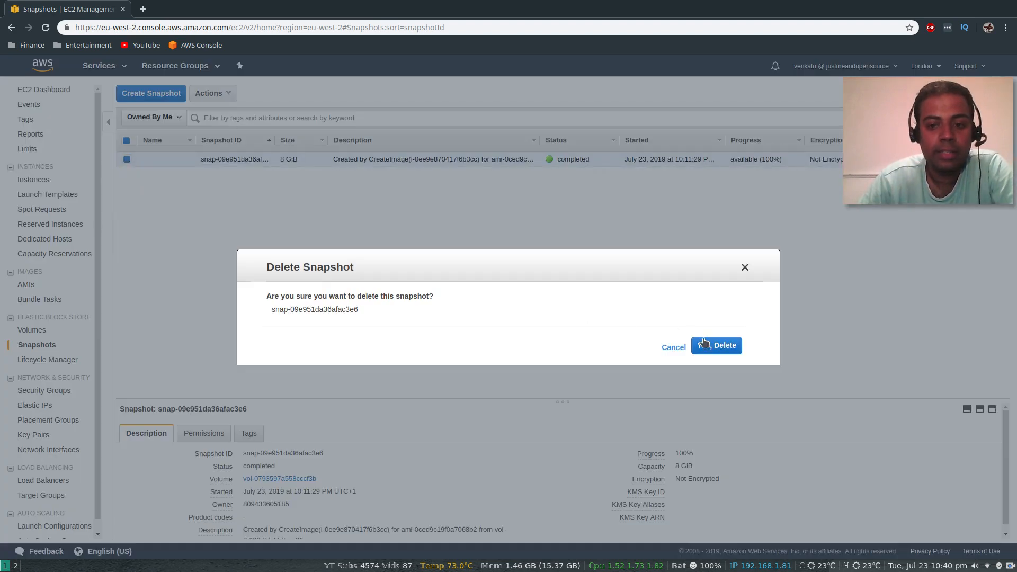
pyautogui.click(705, 345)
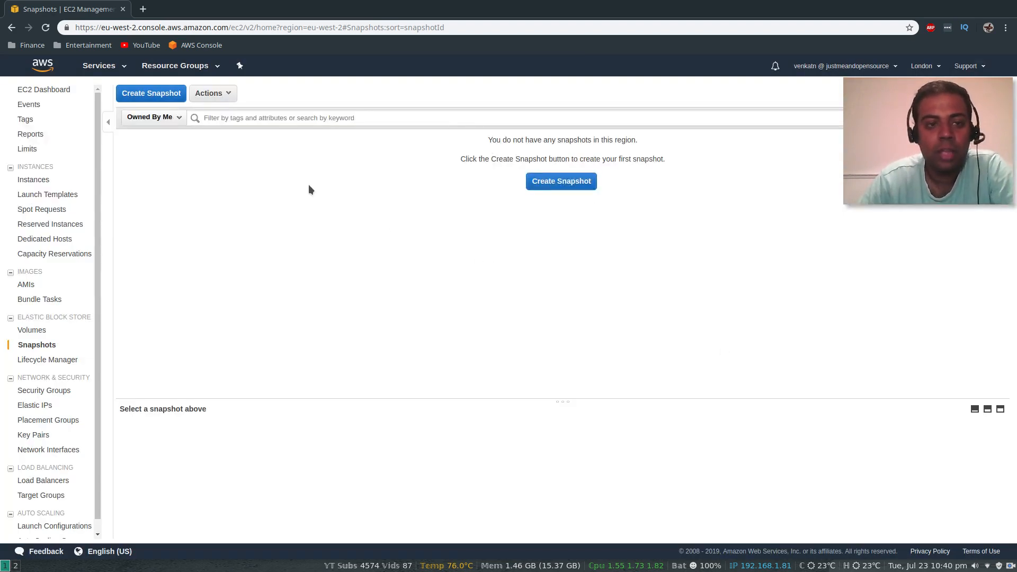
pyautogui.click(43, 90)
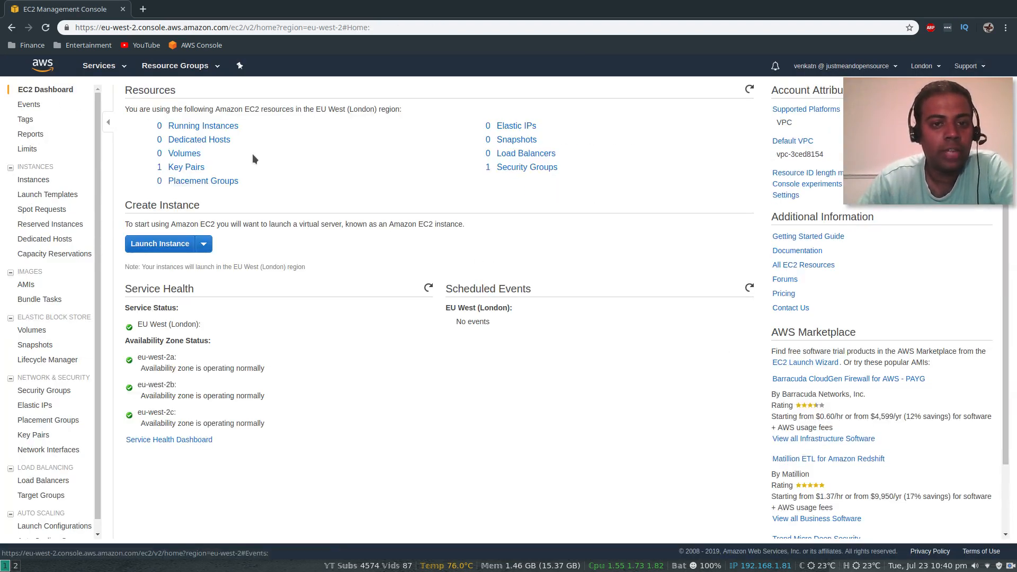